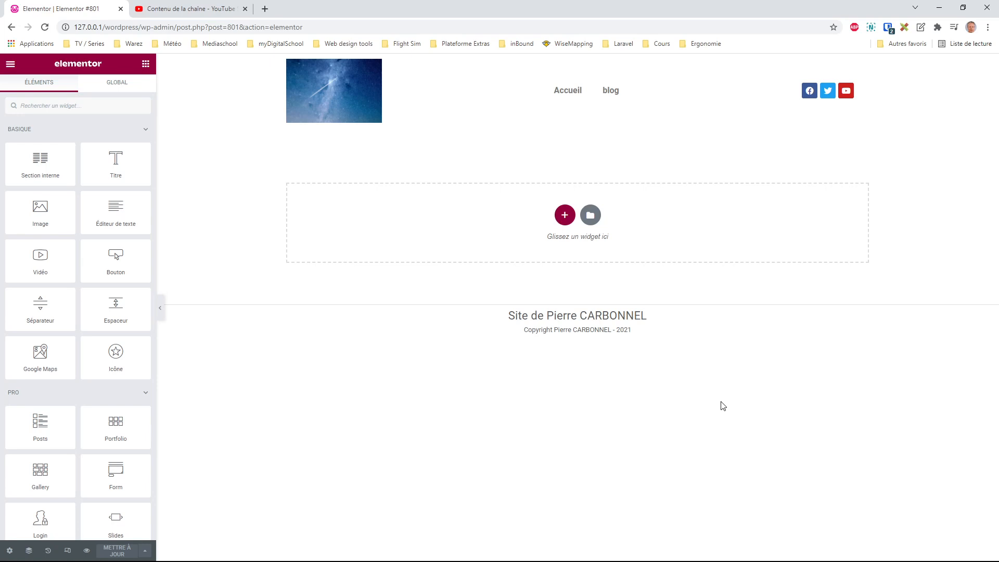
# Add a single-column section to the page and place a Bouton widget inside it
pyautogui.click(565, 215)
pyautogui.click(447, 244)
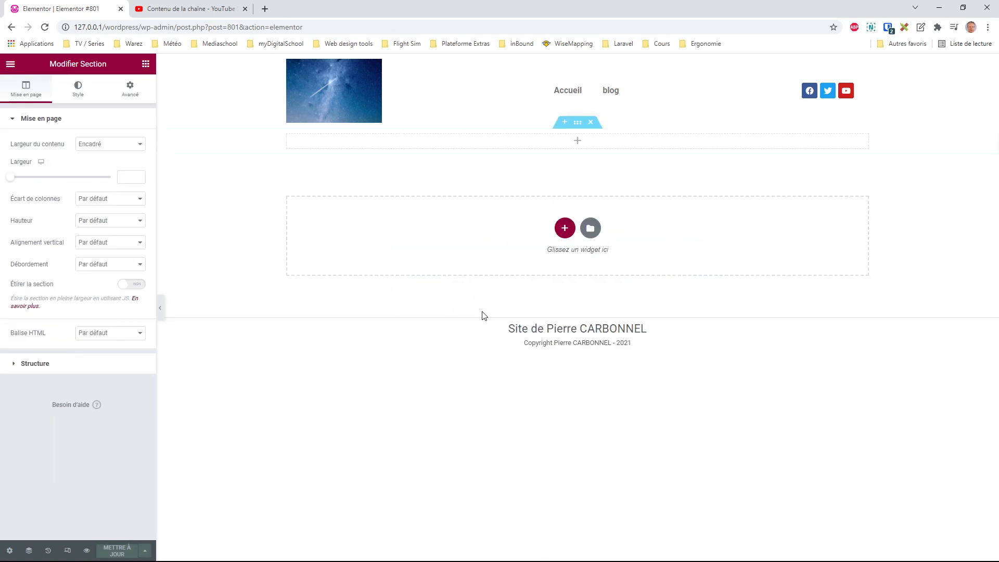
pyautogui.click(146, 65)
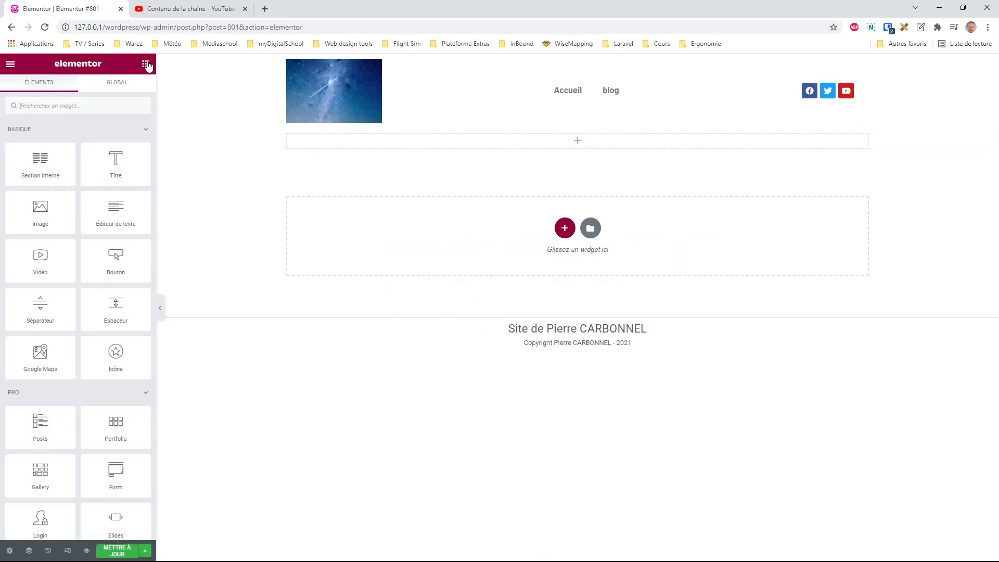
pyautogui.click(66, 106)
pyautogui.write('bout')
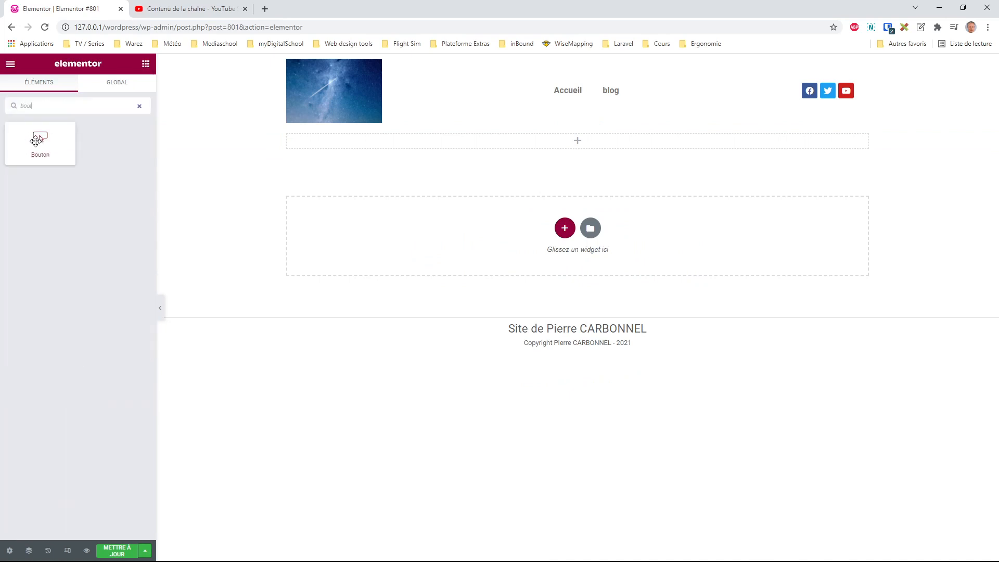
pyautogui.moveTo(36, 137); pyautogui.dragTo(583, 147)
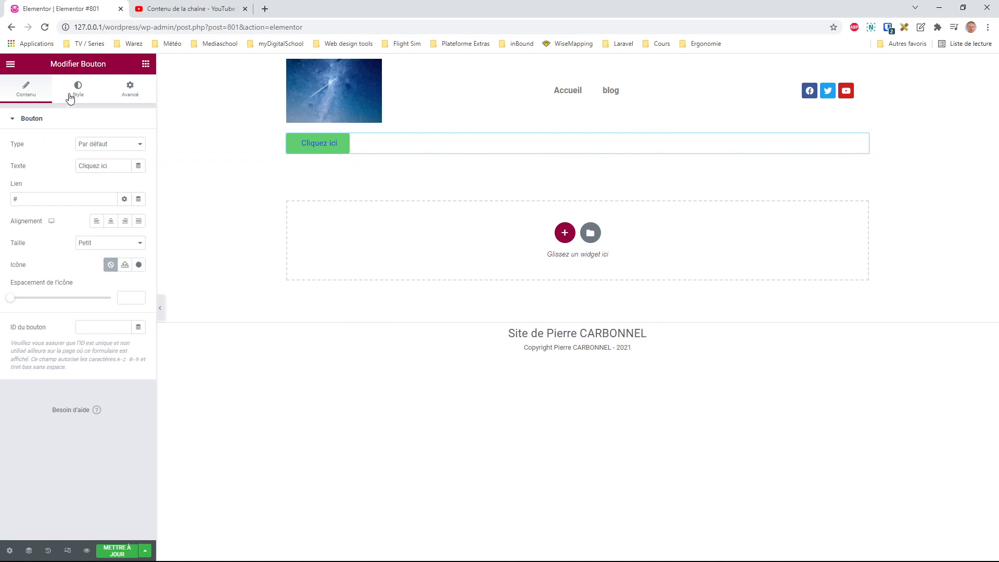
# Examine the site-wide button style settings for the normal and hover states
pyautogui.click(10, 64)
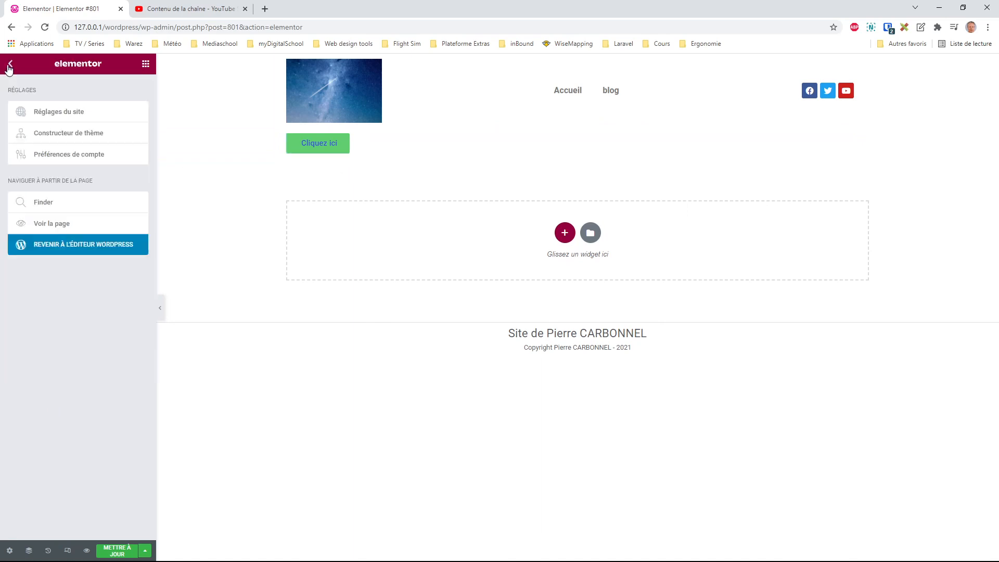
pyautogui.click(61, 114)
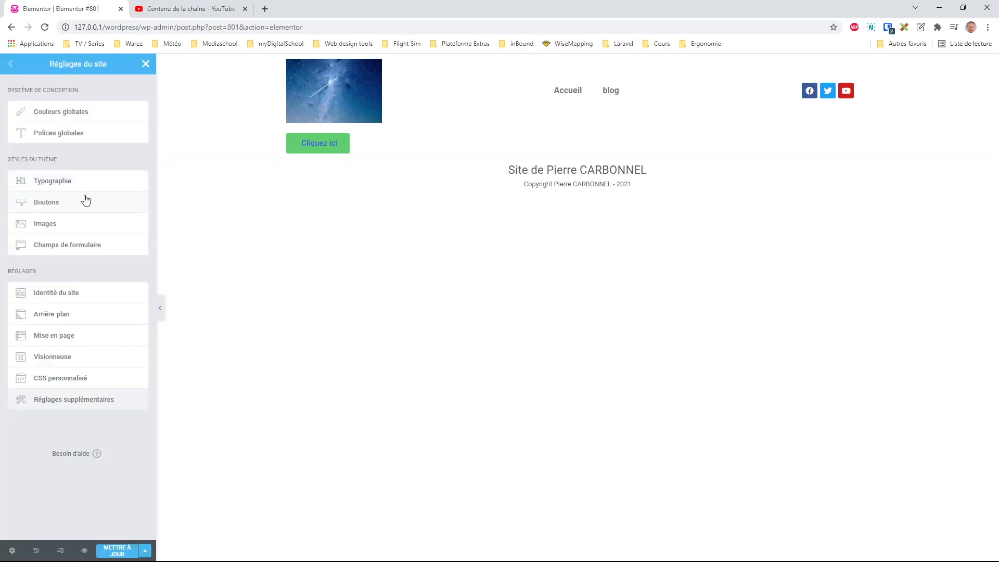
pyautogui.click(47, 203)
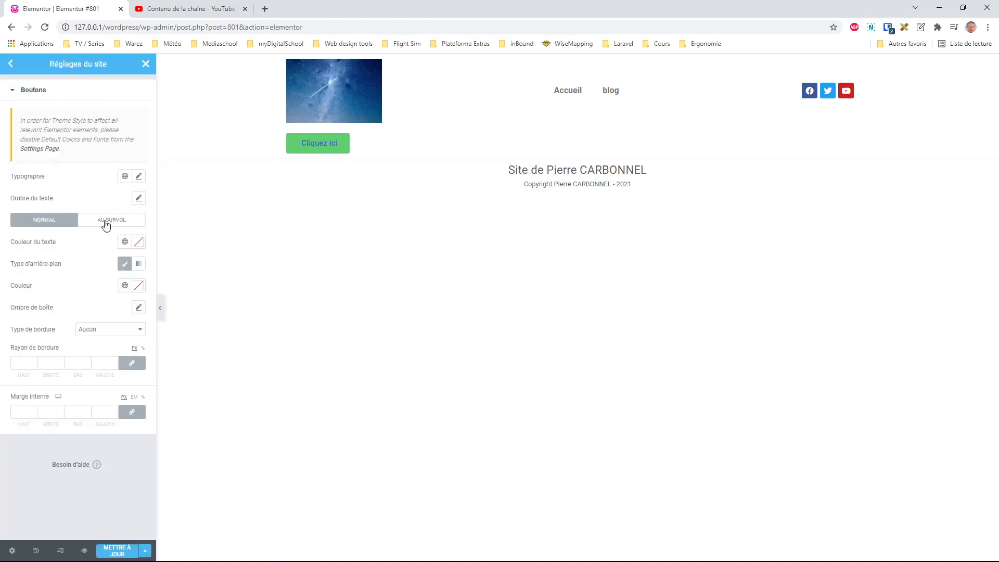
pyautogui.click(103, 221)
pyautogui.click(48, 218)
pyautogui.click(11, 64)
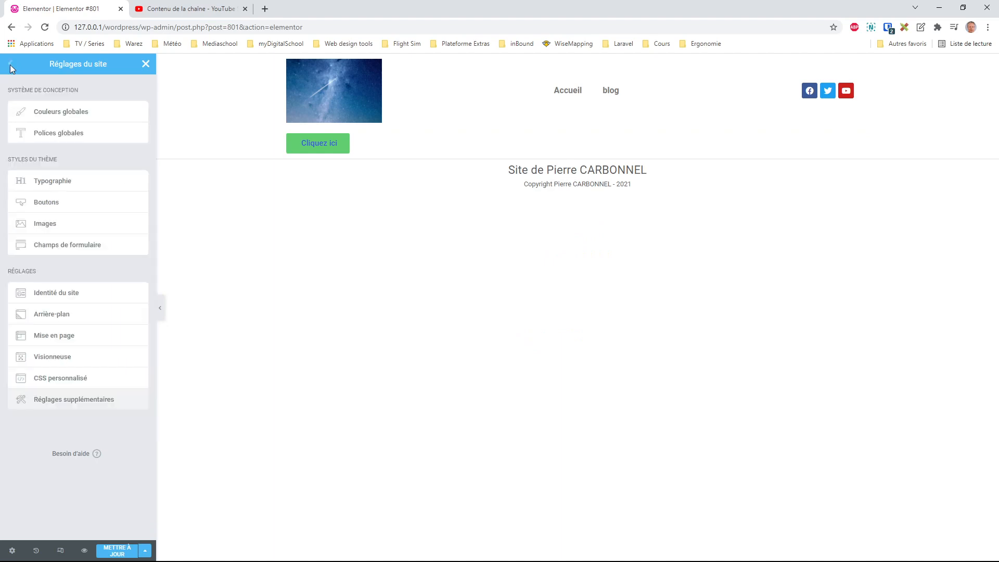
# Try #AAFFB5 as the global Accentué colour and leave the site settings without saving
pyautogui.click(51, 111)
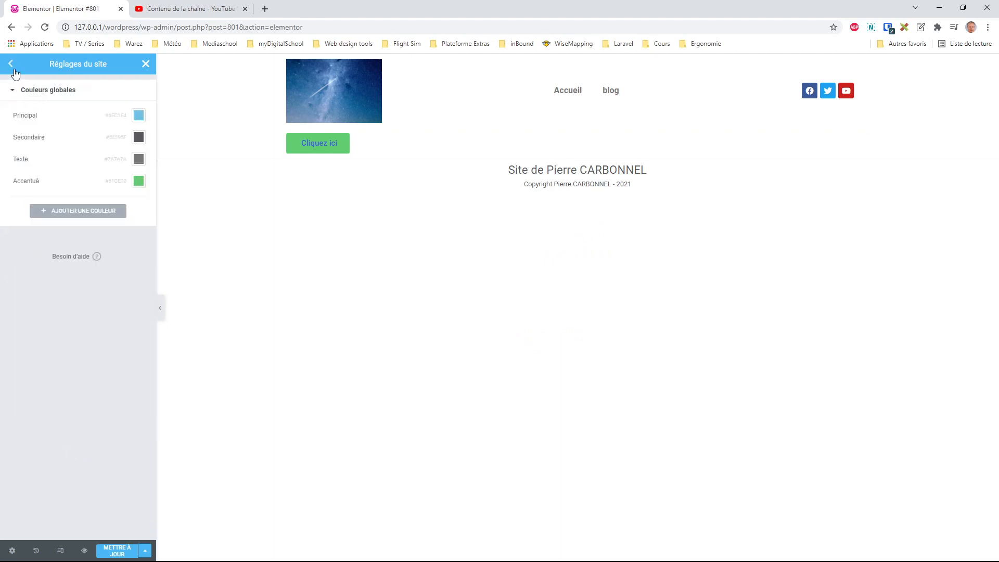
pyautogui.click(139, 181)
pyautogui.moveTo(78, 260); pyautogui.dragTo(59, 219)
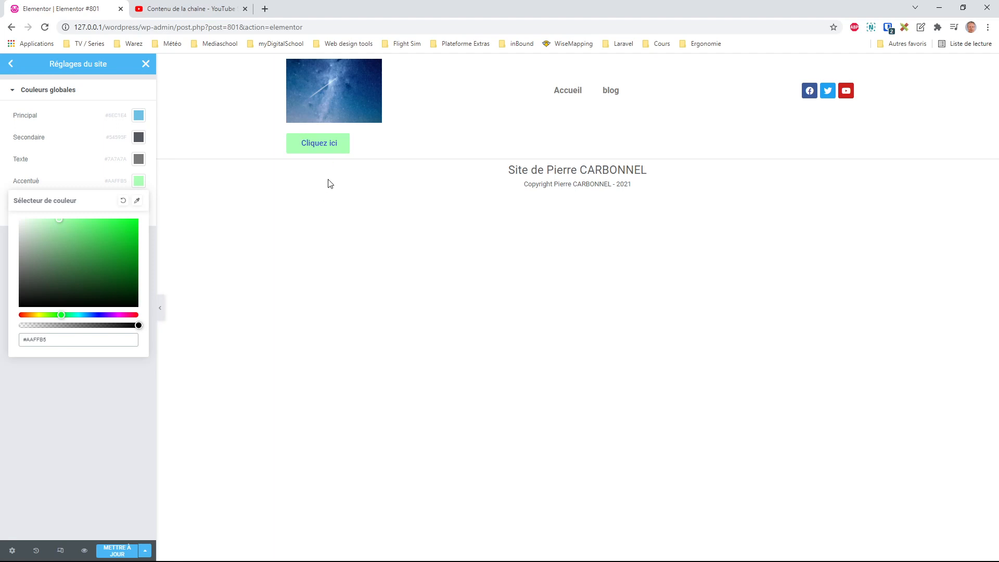
pyautogui.click(10, 65)
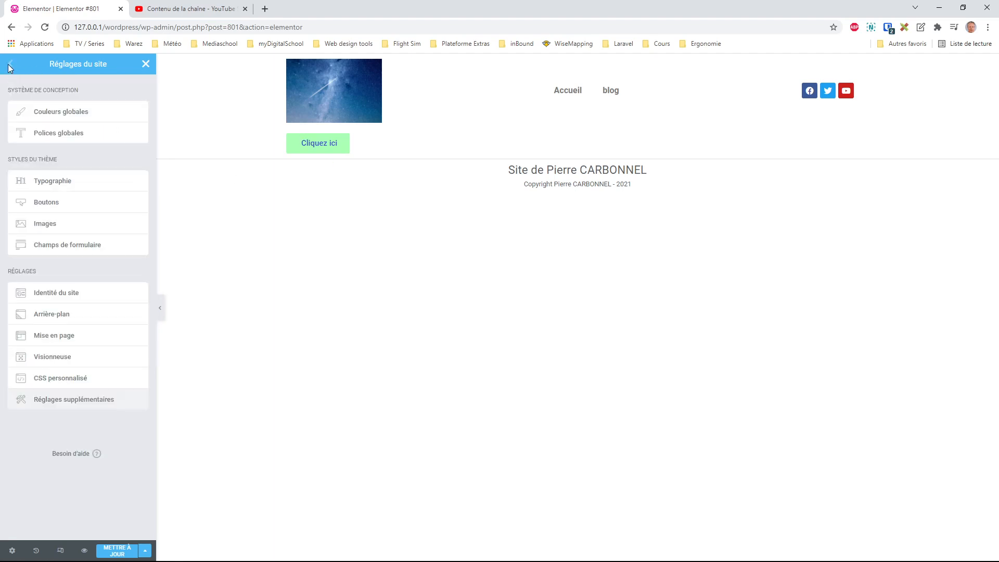
pyautogui.click(146, 64)
pyautogui.click(448, 341)
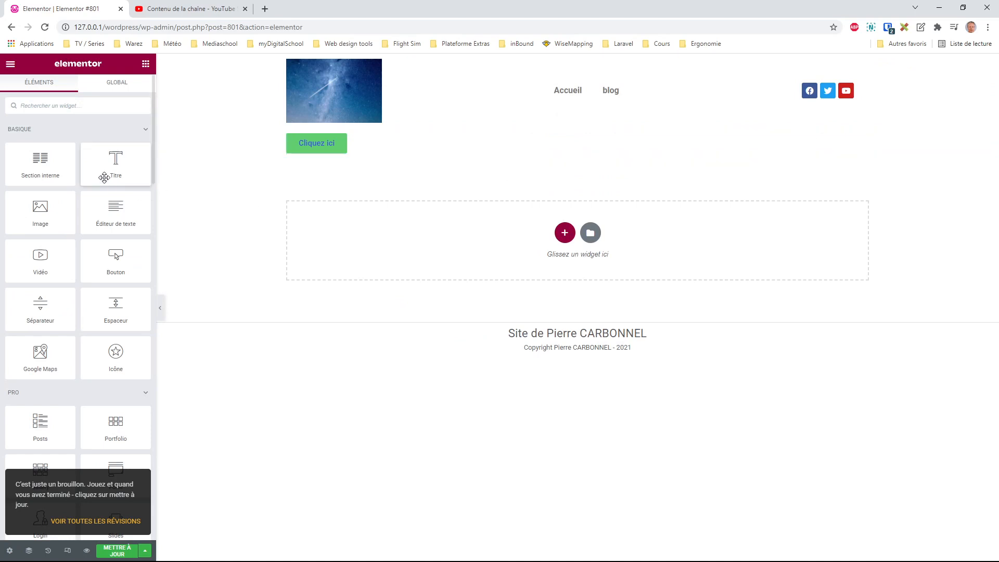
# Set the normal-state text colour of the "Cliquez ici" button to white (#FFFFFF)
pyautogui.click(323, 145)
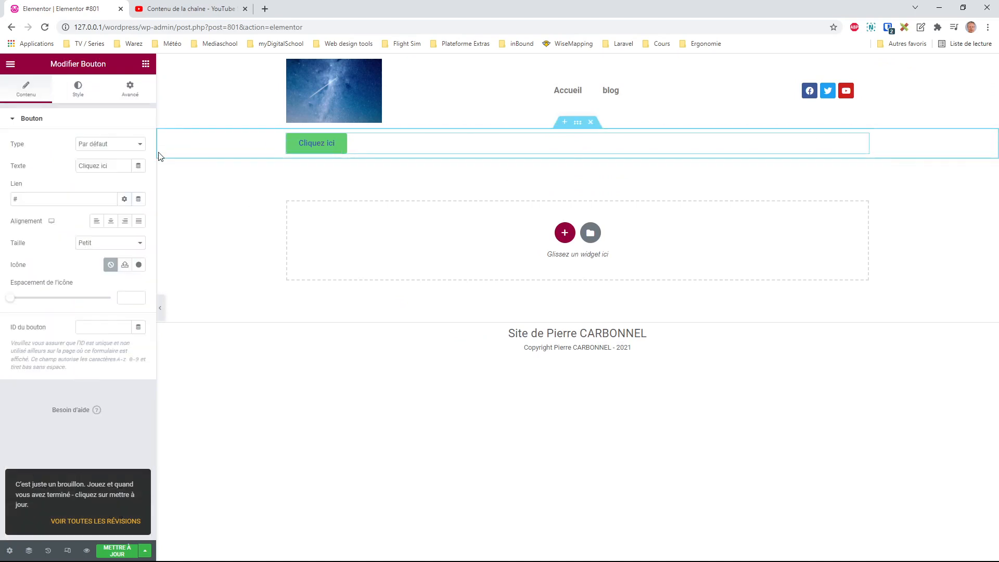
pyautogui.click(77, 86)
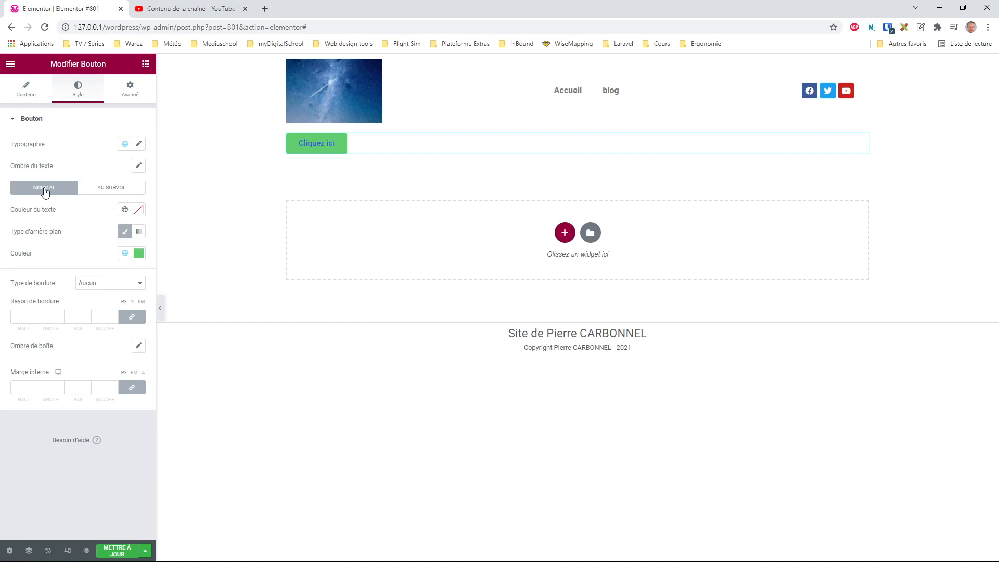
pyautogui.click(138, 212)
pyautogui.moveTo(45, 270); pyautogui.dragTo(1, 233)
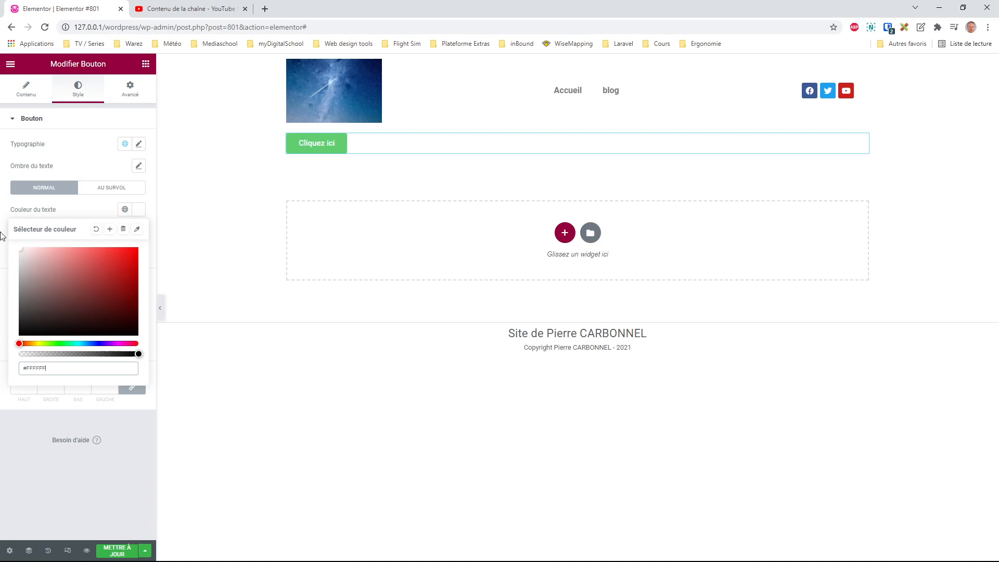
pyautogui.click(63, 211)
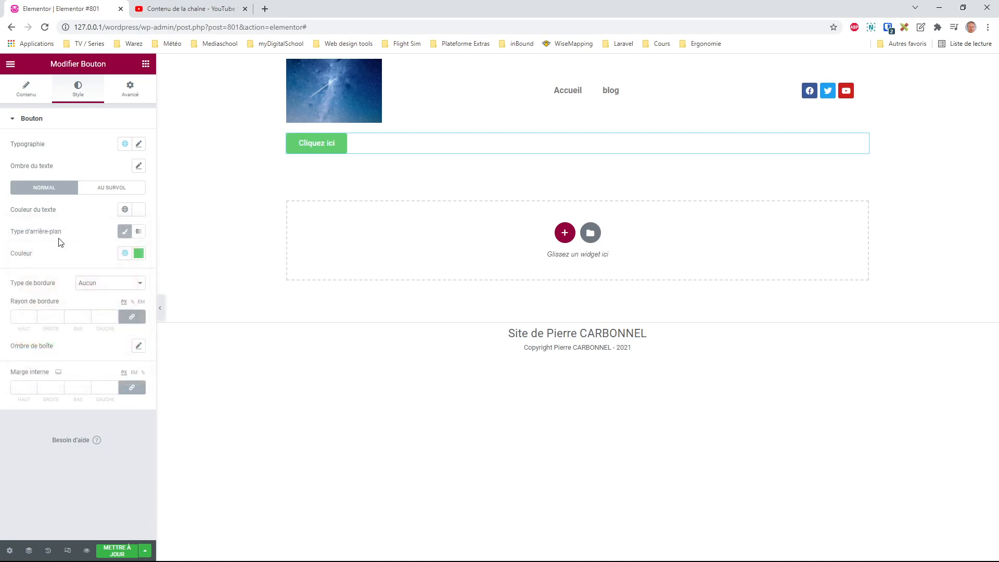
# Try a gradient background on the button and restore the plain background type
pyautogui.click(139, 233)
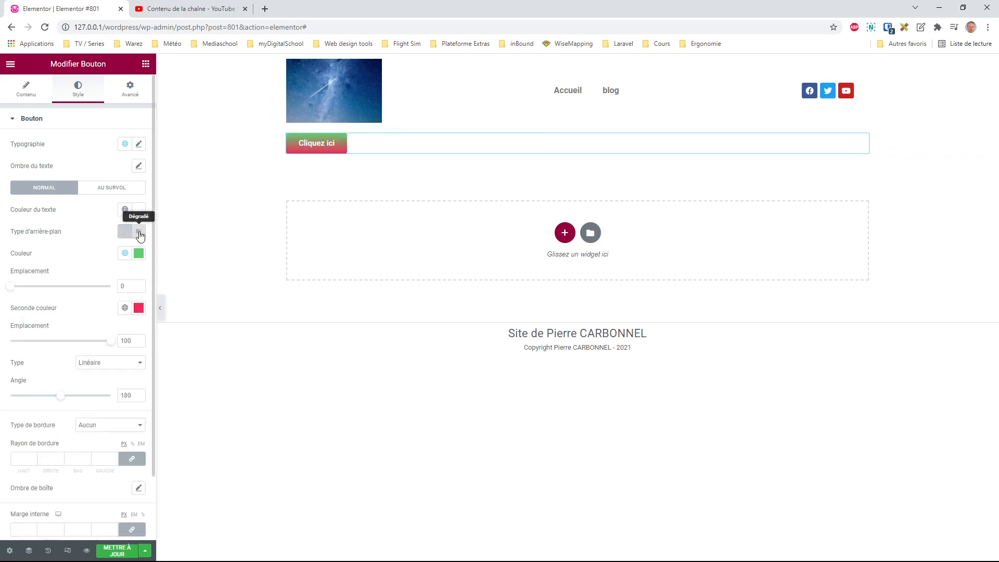
pyautogui.click(125, 232)
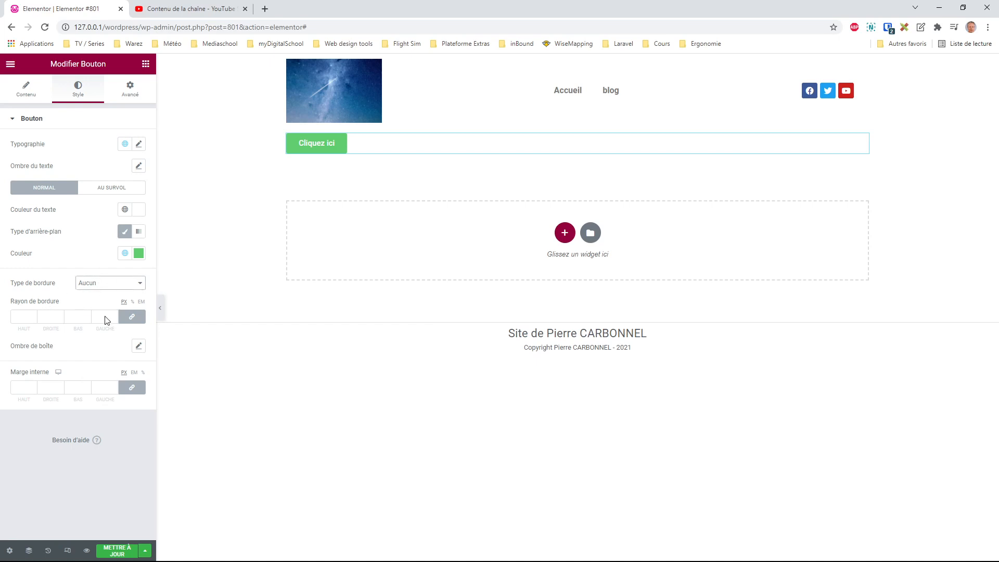
# Give the button a Continue border in the global Secondaire colour
pyautogui.press('Down')
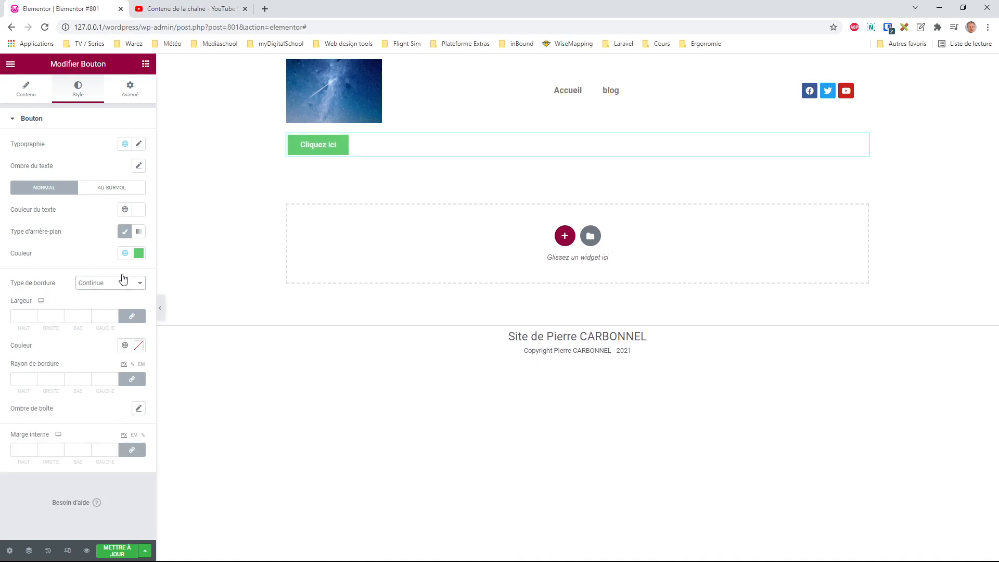
pyautogui.click(125, 346)
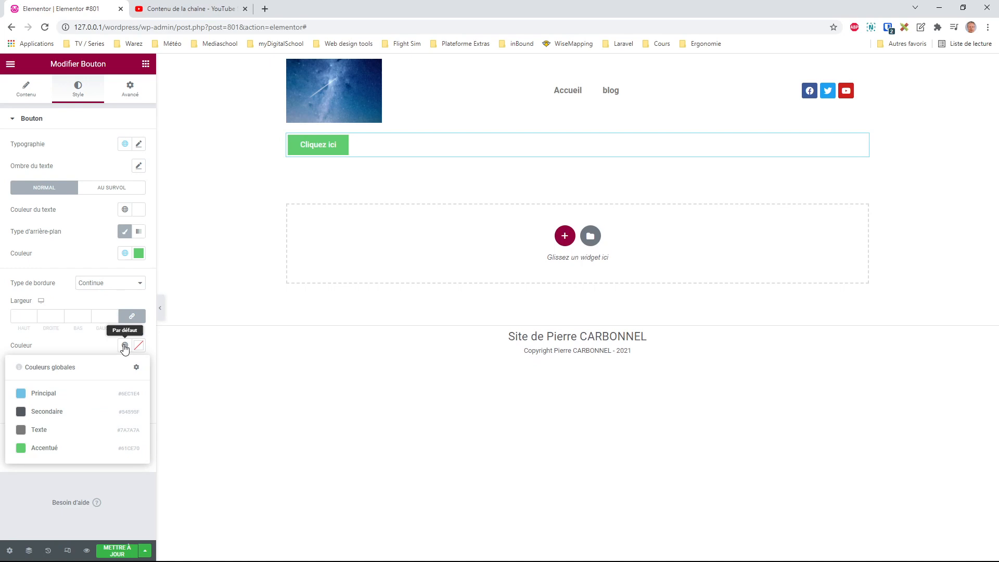
pyautogui.click(46, 411)
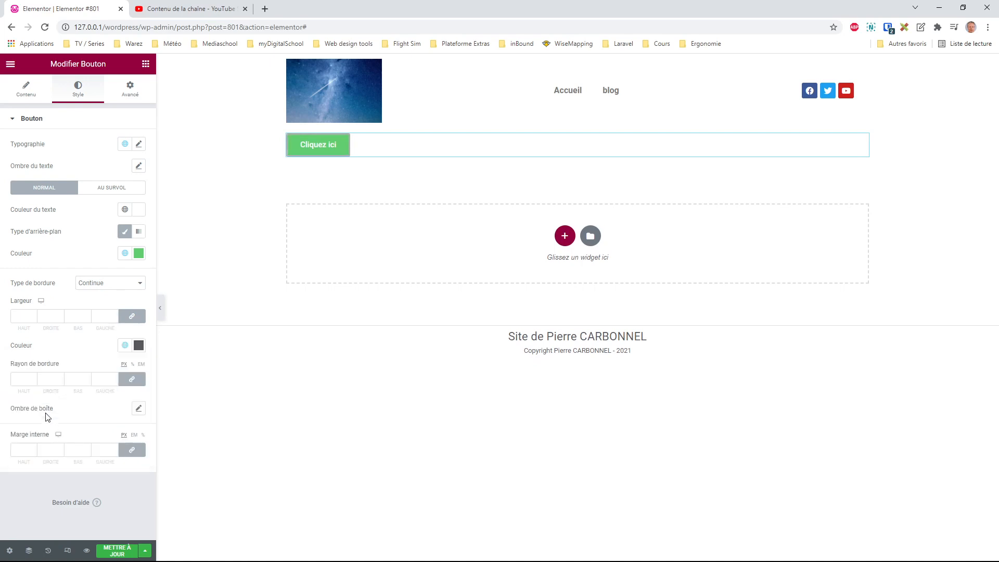
# Try a border radius of 16 px, then 32 px, on all corners of the button
pyautogui.click(17, 380)
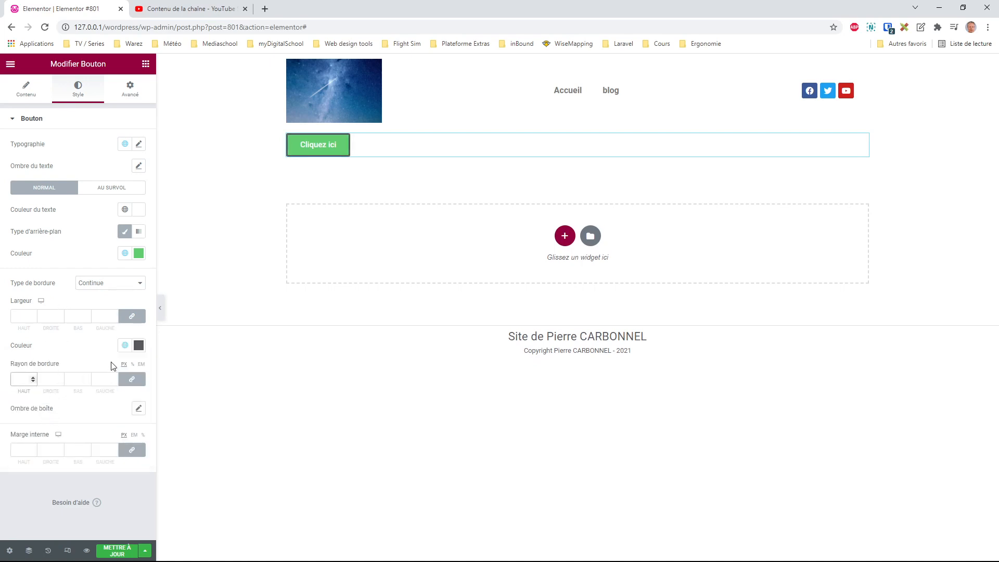
pyautogui.write('16')
pyautogui.doubleClick(29, 377)
pyautogui.write('32')
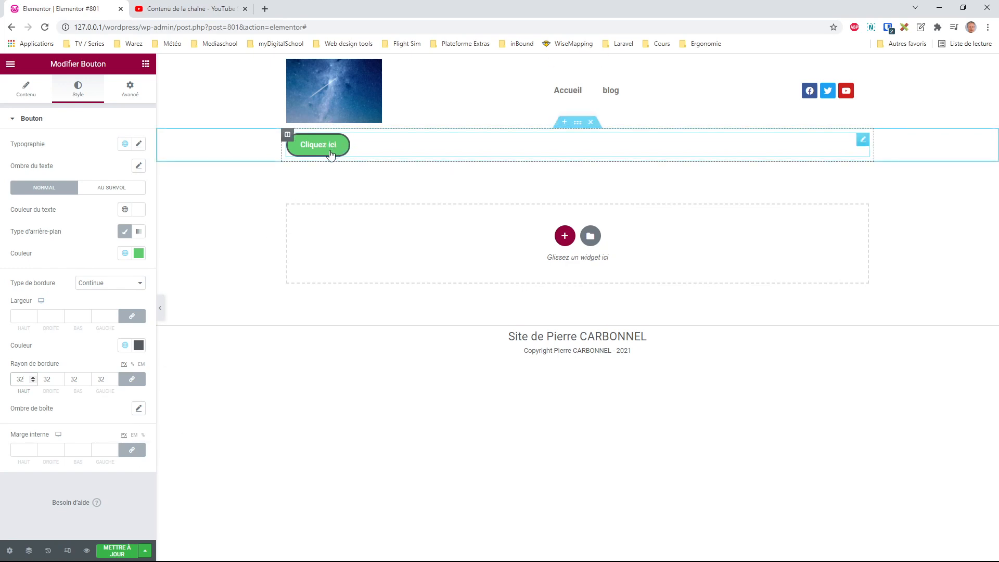
# Try percentage border radii of 10% and 20% on all button corners and preview the page
pyautogui.click(133, 364)
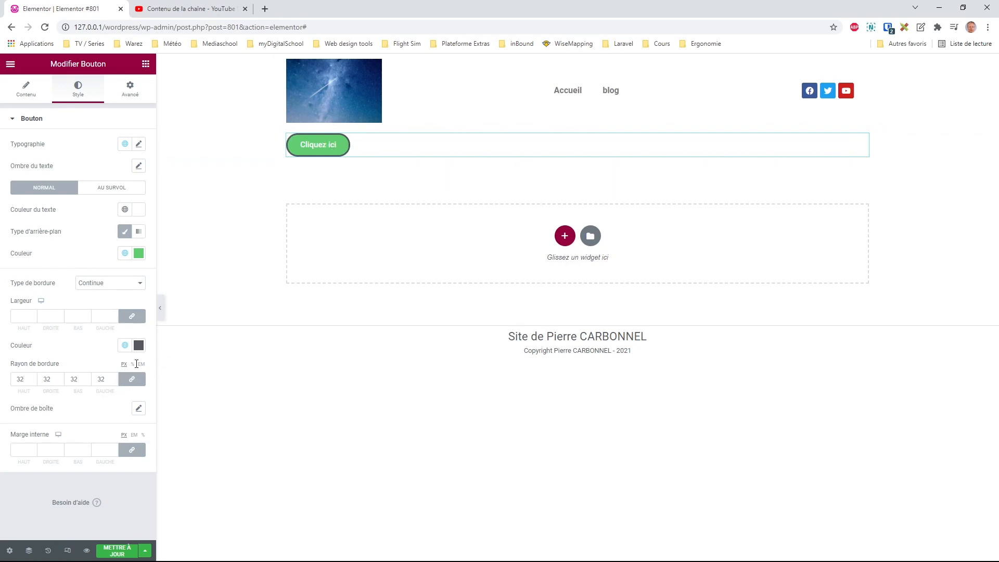
pyautogui.click(12, 380)
pyautogui.write('10')
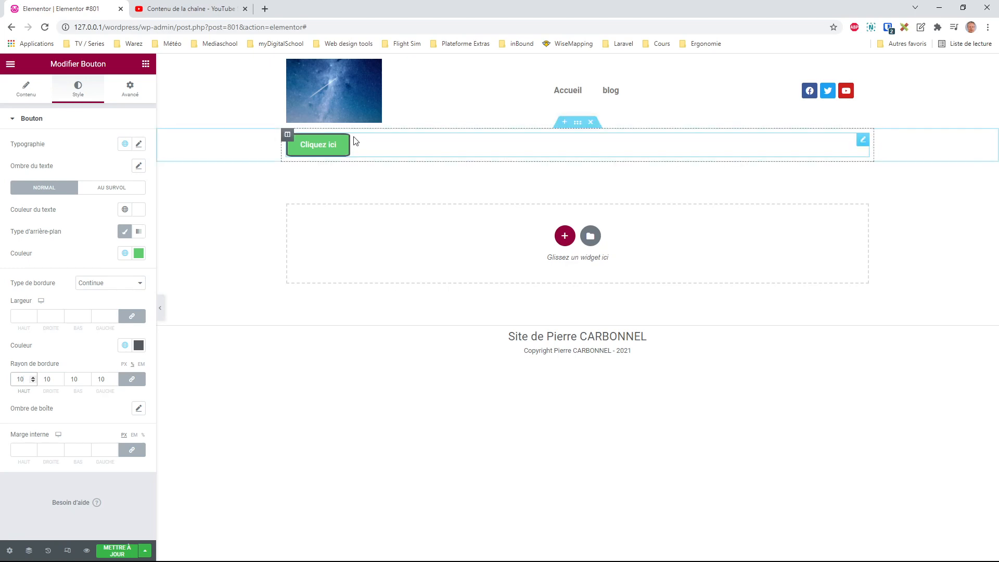
pyautogui.doubleClick(21, 384)
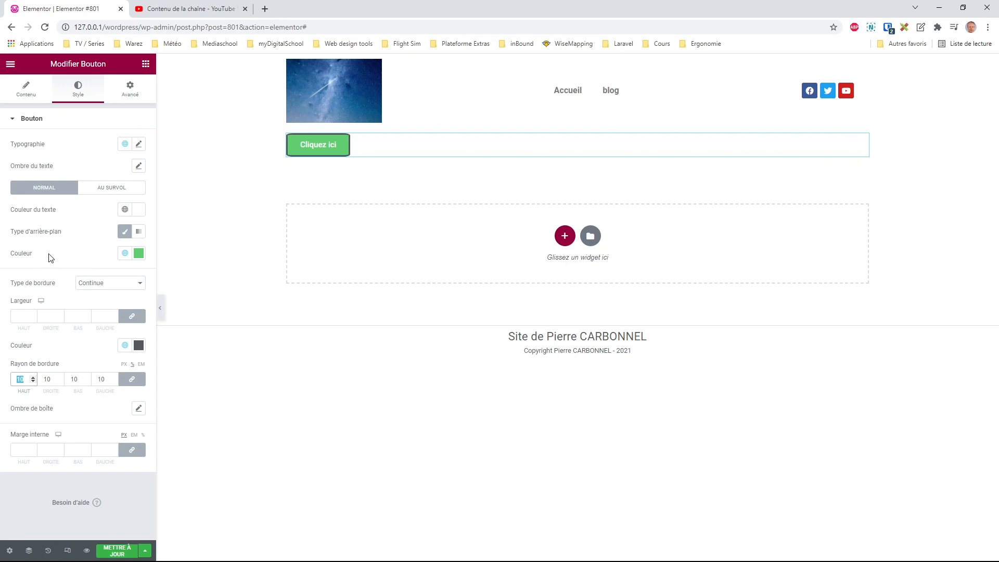
pyautogui.write('20')
pyautogui.click(164, 303)
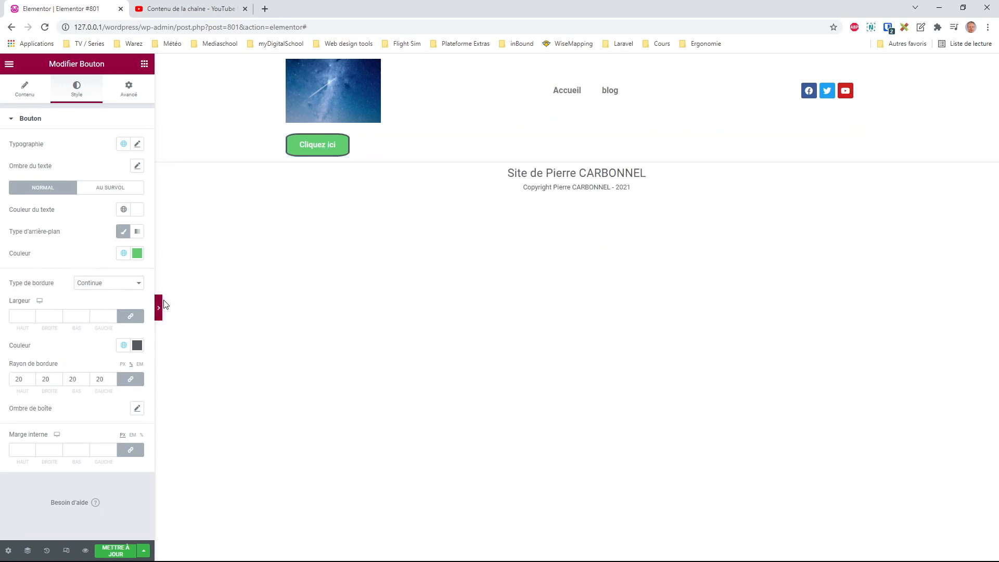
pyautogui.click(4, 308)
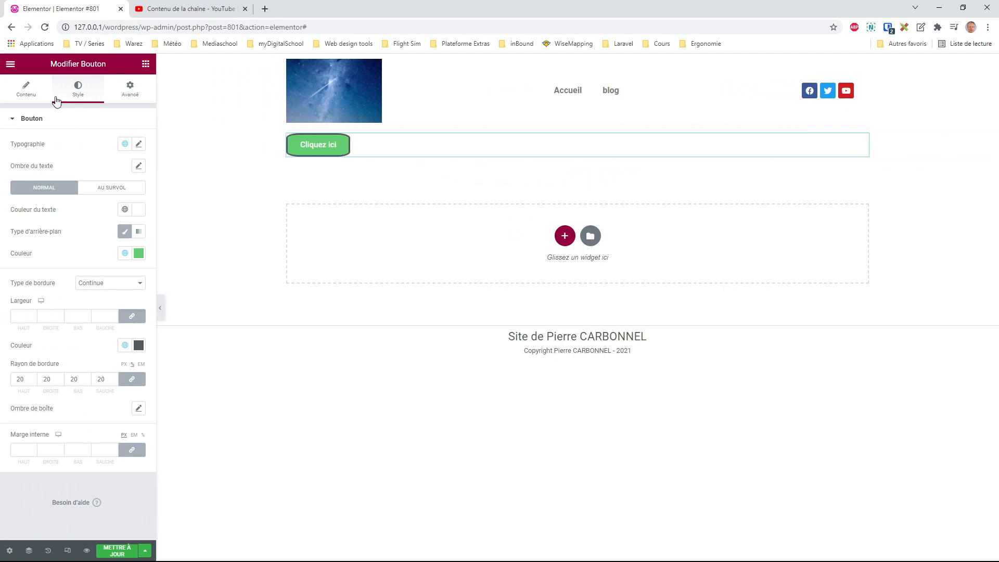
pyautogui.click(134, 92)
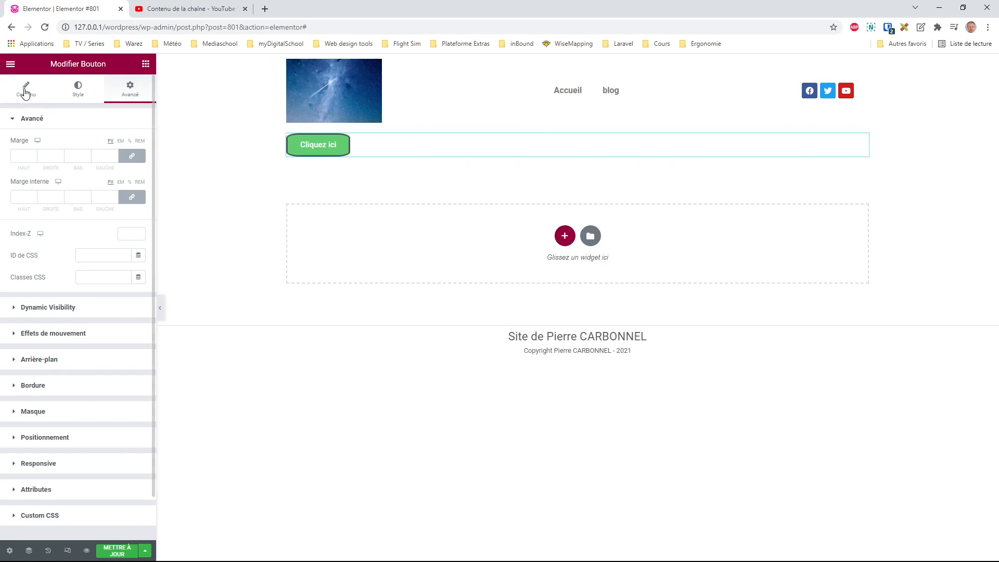
pyautogui.click(532, 551)
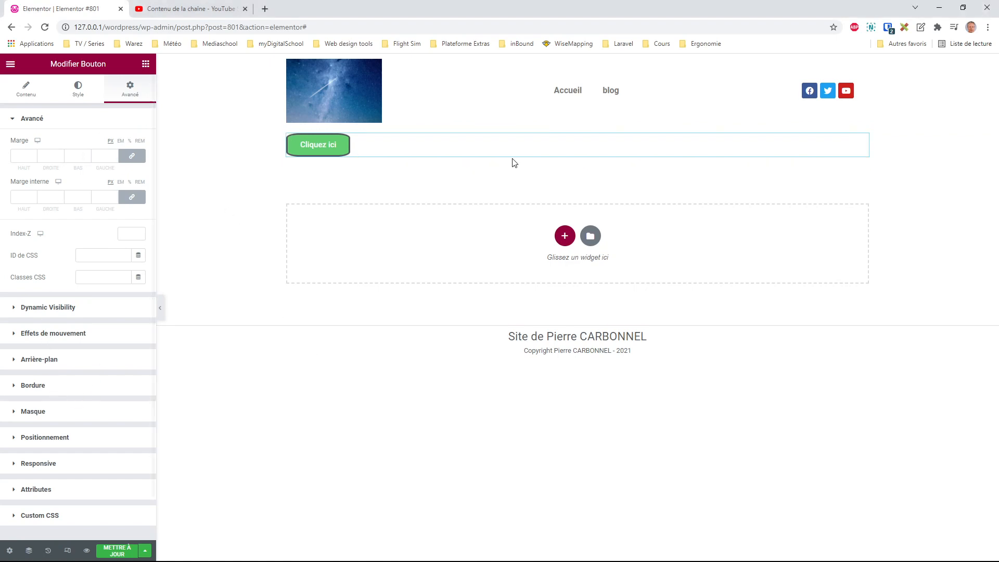
pyautogui.click(26, 87)
# Switch the button's border radius unit to pixels and set all corners to 32
pyautogui.click(81, 90)
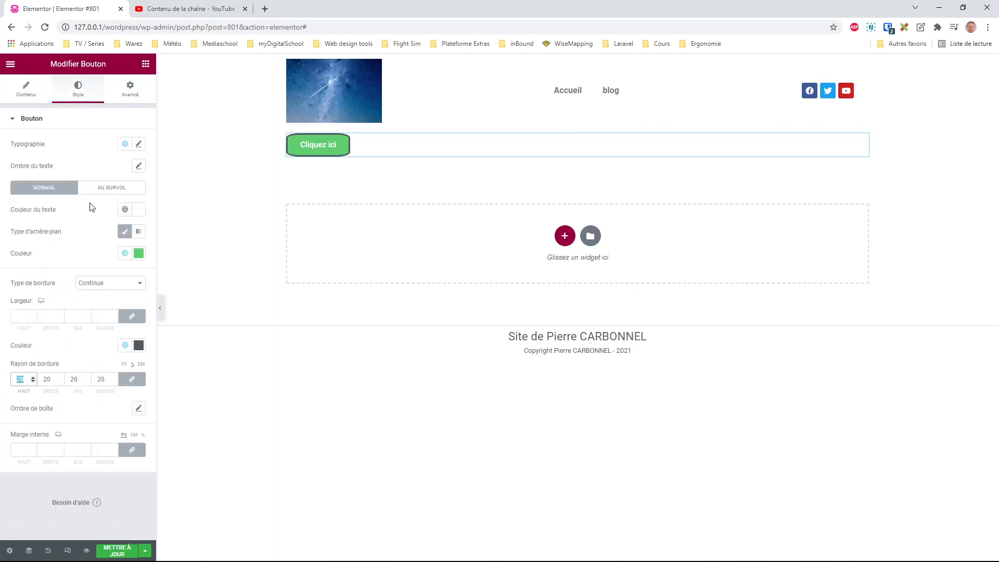
pyautogui.click(124, 365)
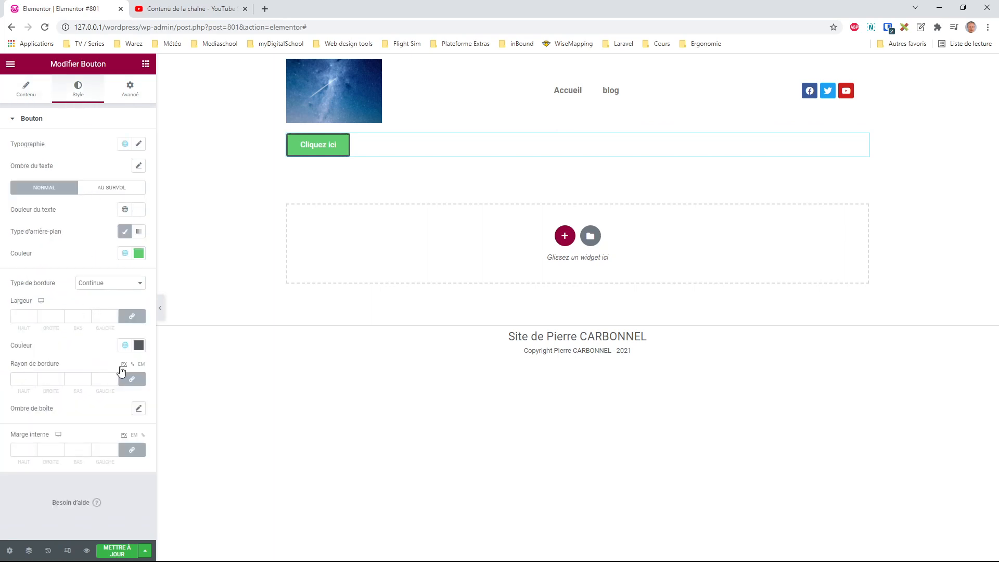
pyautogui.click(24, 379)
pyautogui.write('32')
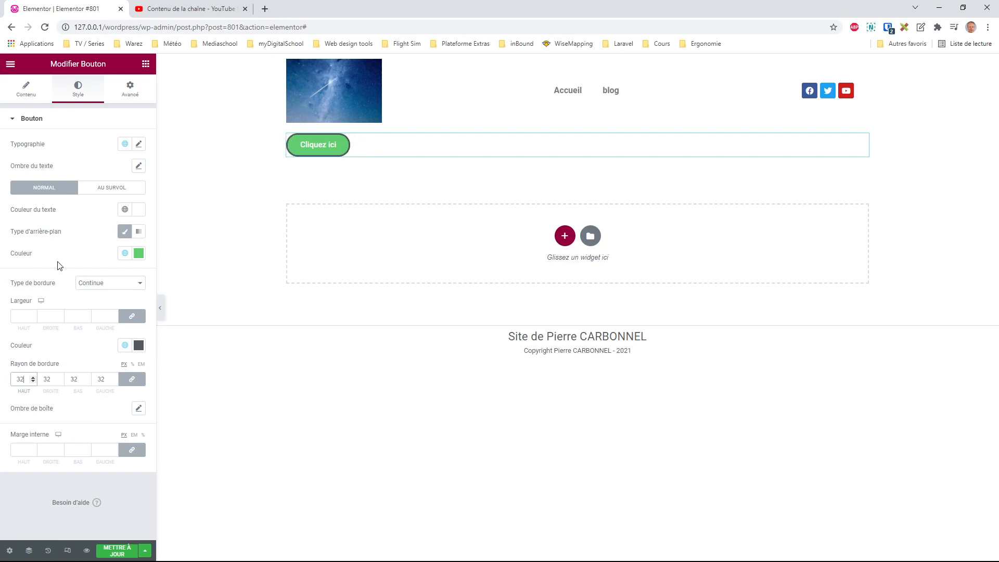
# Unlink the border radius values and set the Droite and Gauche radii to 0
pyautogui.click(144, 380)
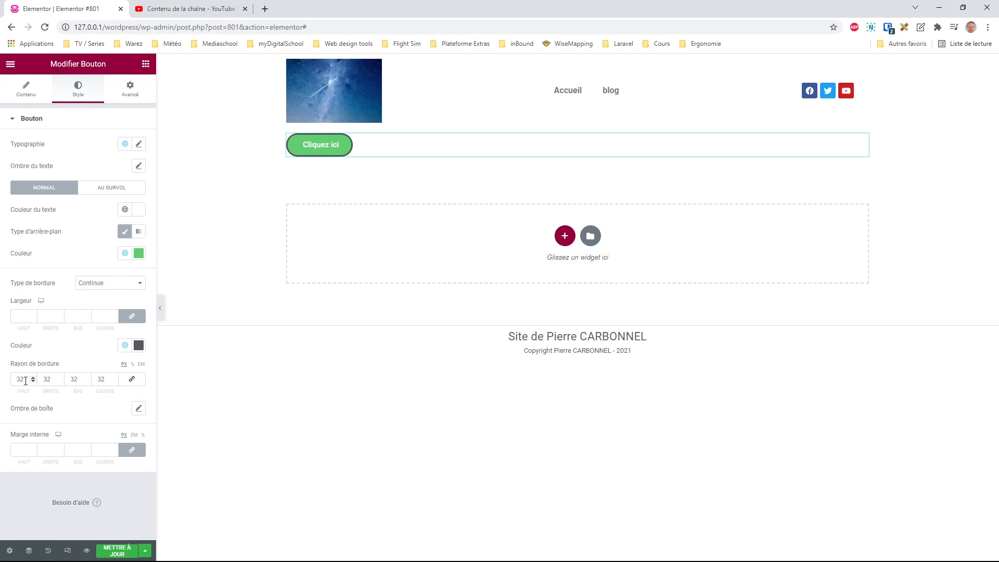
pyautogui.doubleClick(49, 379)
pyautogui.write('0')
pyautogui.doubleClick(102, 379)
pyautogui.write('0')
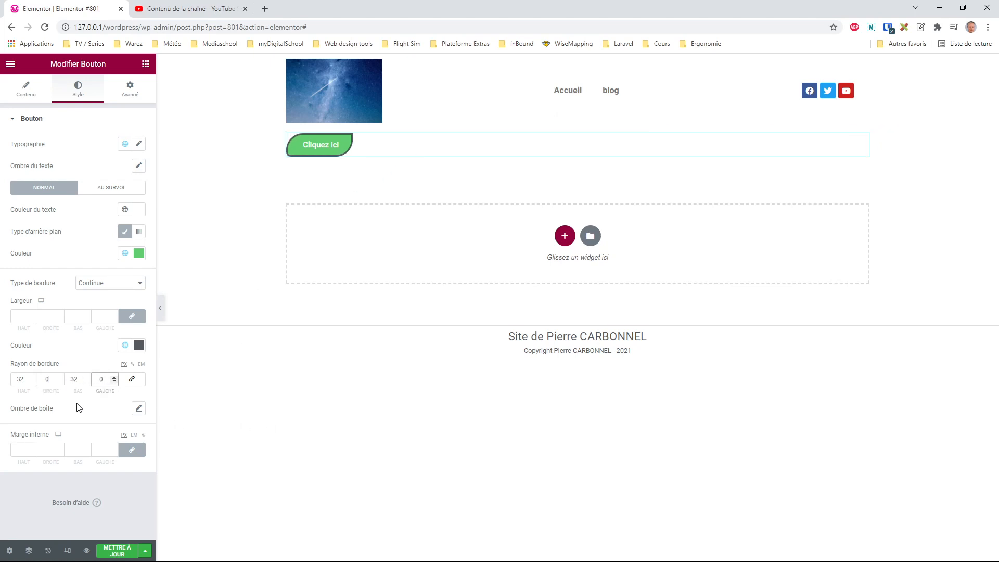
# Preview the page without the editing panel and compare the button's Normal and Au survol style settings
pyautogui.click(159, 308)
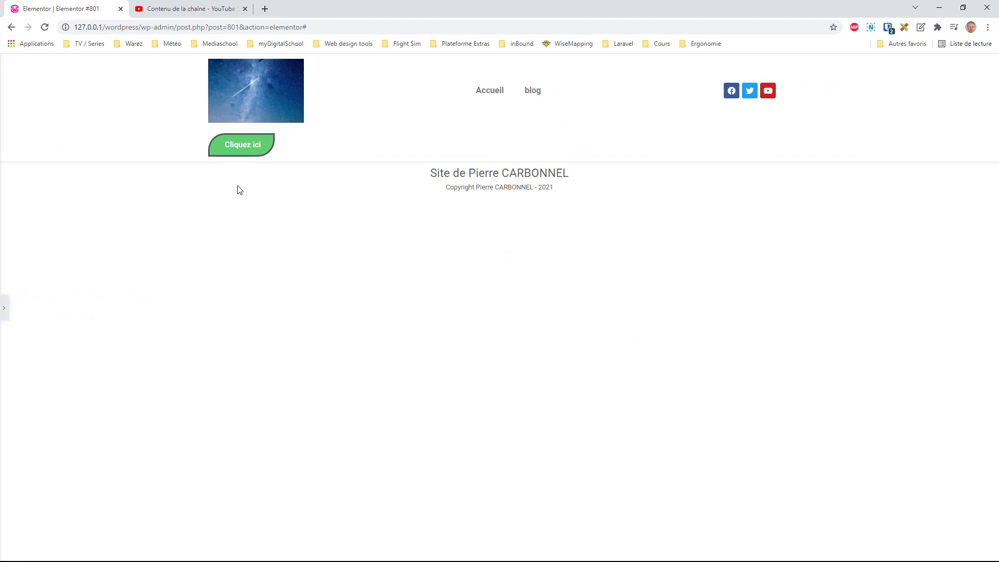
pyautogui.click(4, 307)
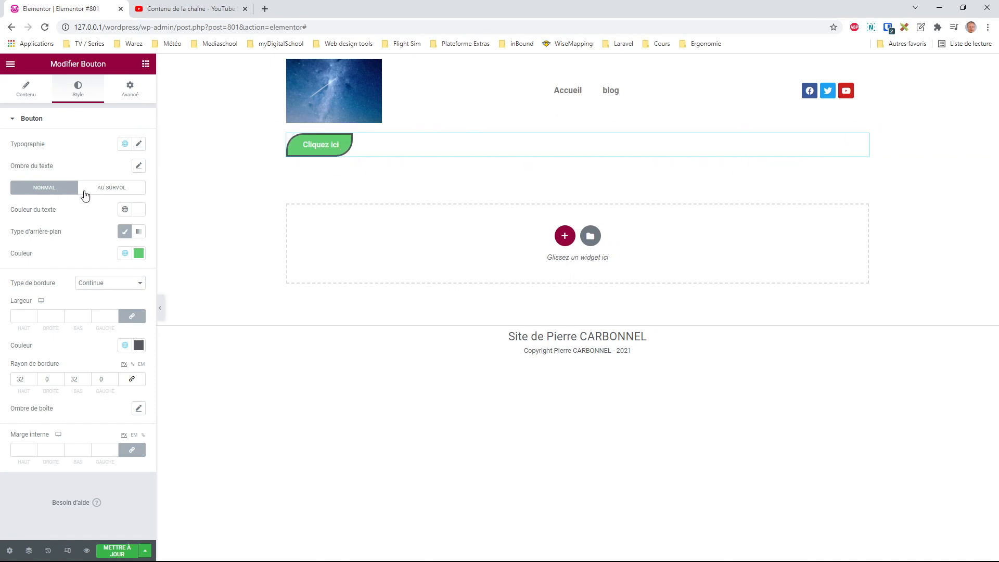
pyautogui.click(118, 193)
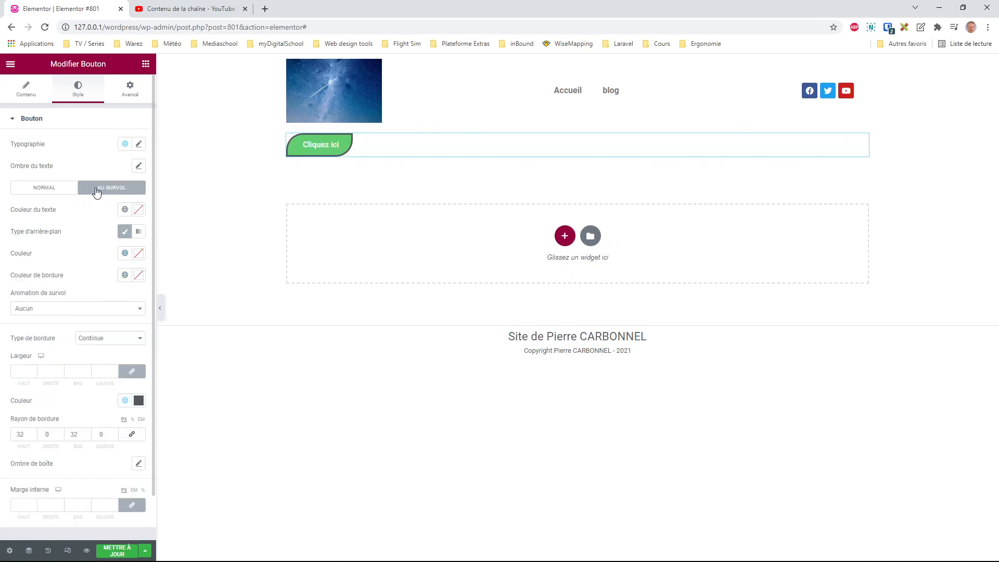
pyautogui.click(52, 195)
pyautogui.click(119, 195)
pyautogui.click(39, 193)
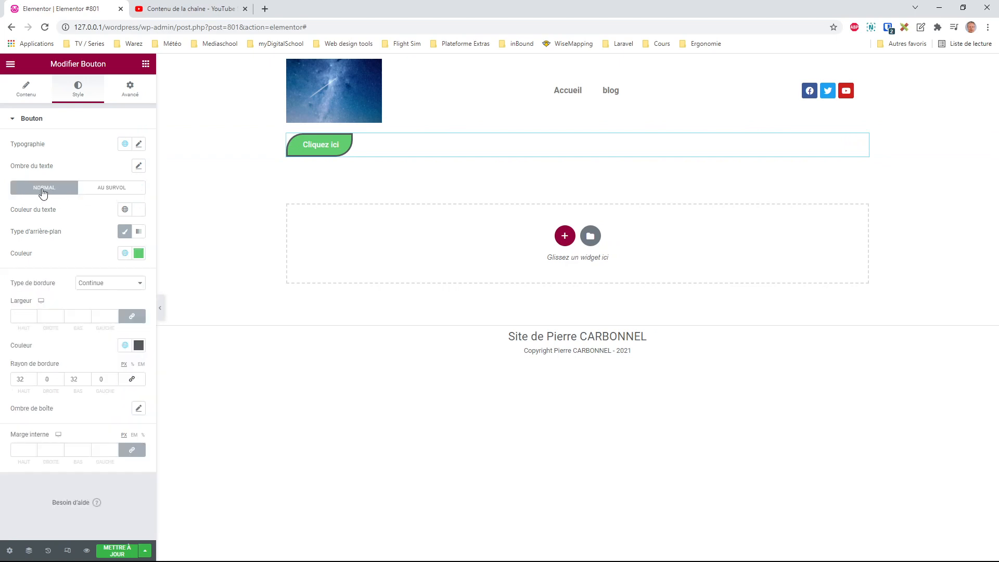
pyautogui.click(110, 189)
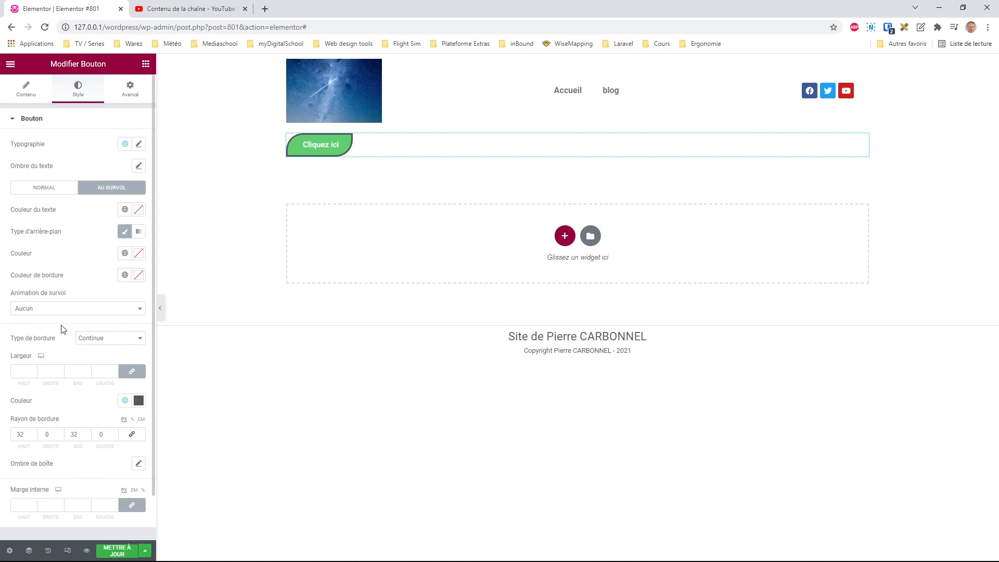
pyautogui.click(57, 188)
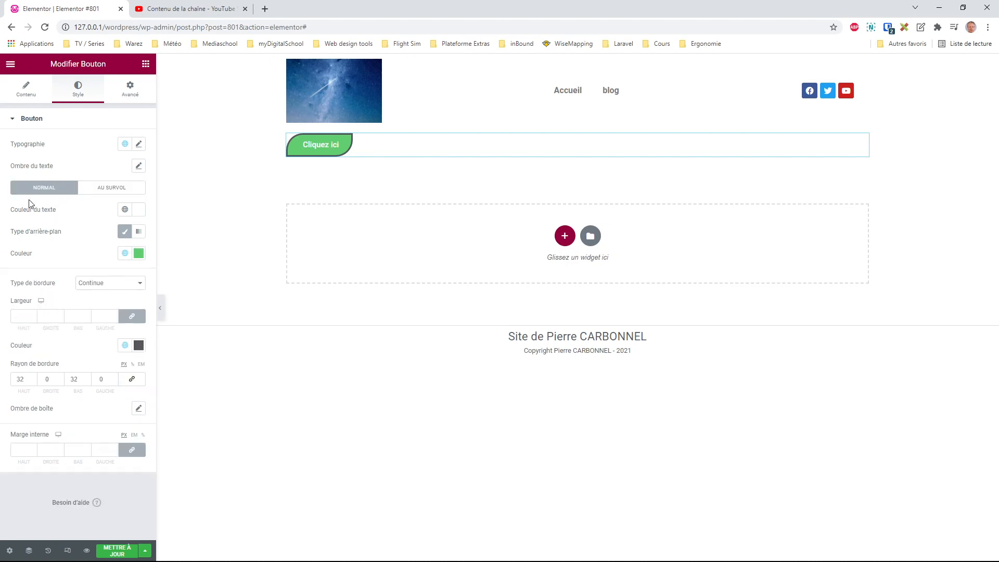
# Try the Grow hover animation on the button and preview its effect on the page
pyautogui.click(106, 194)
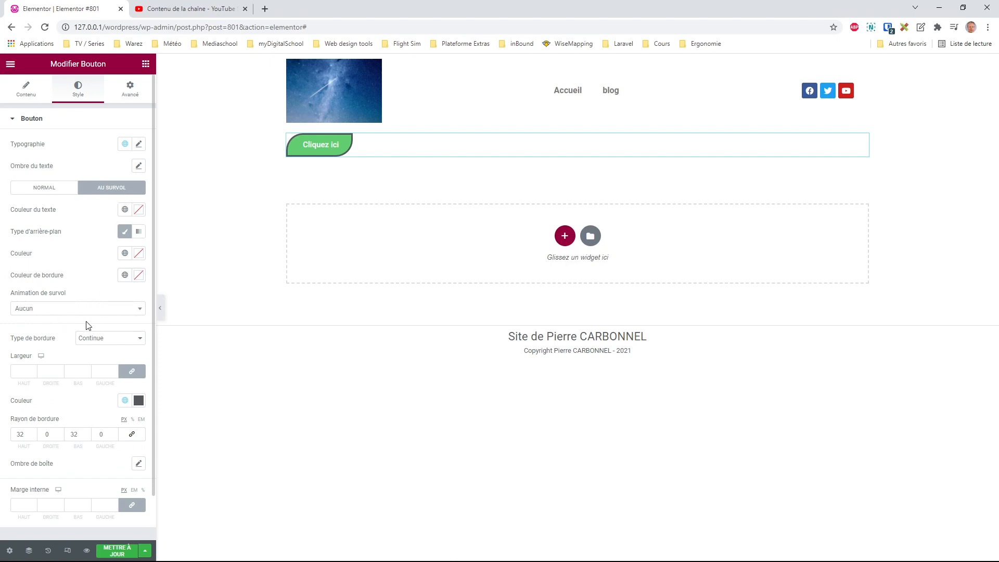
pyautogui.click(134, 308)
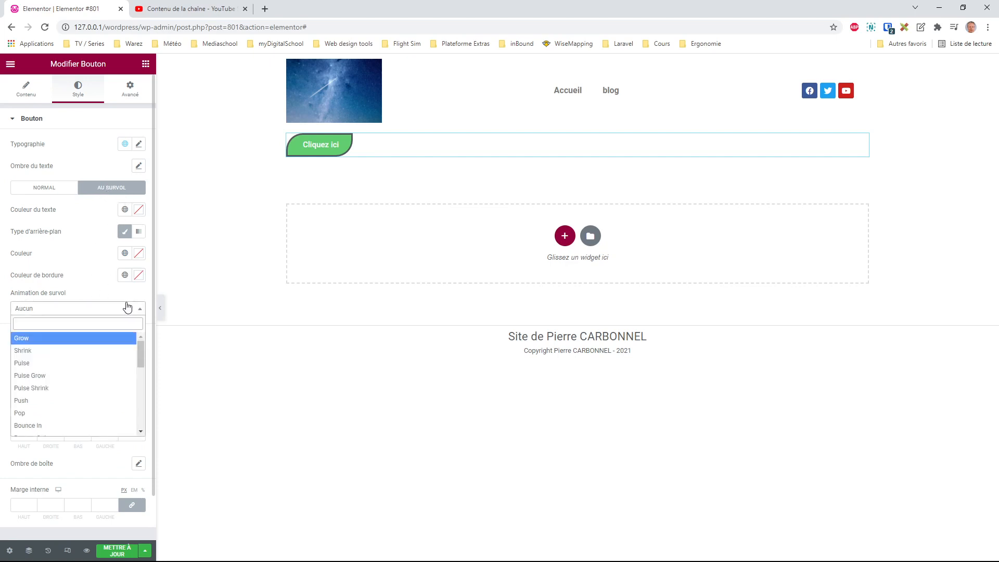
pyautogui.click(39, 340)
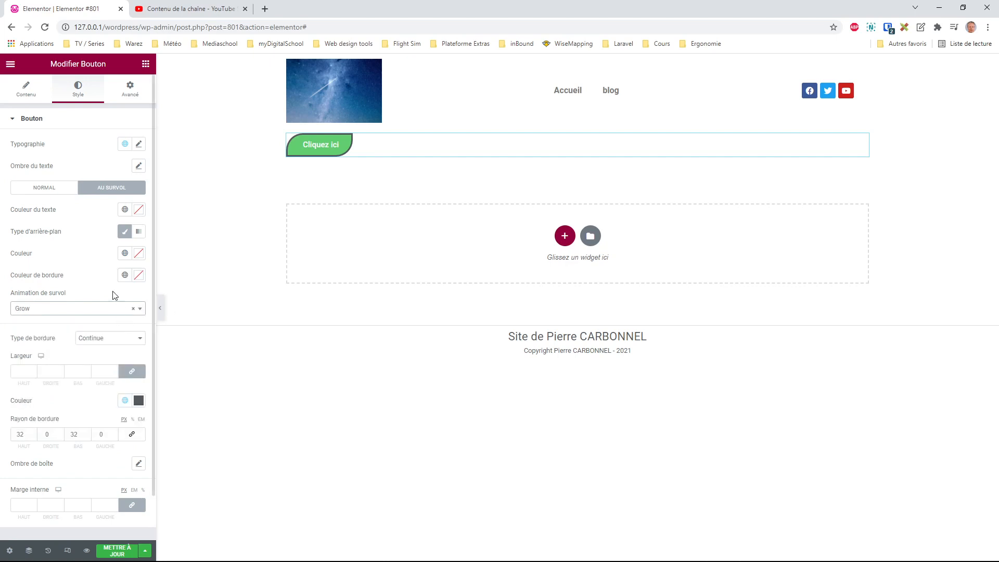
pyautogui.click(160, 309)
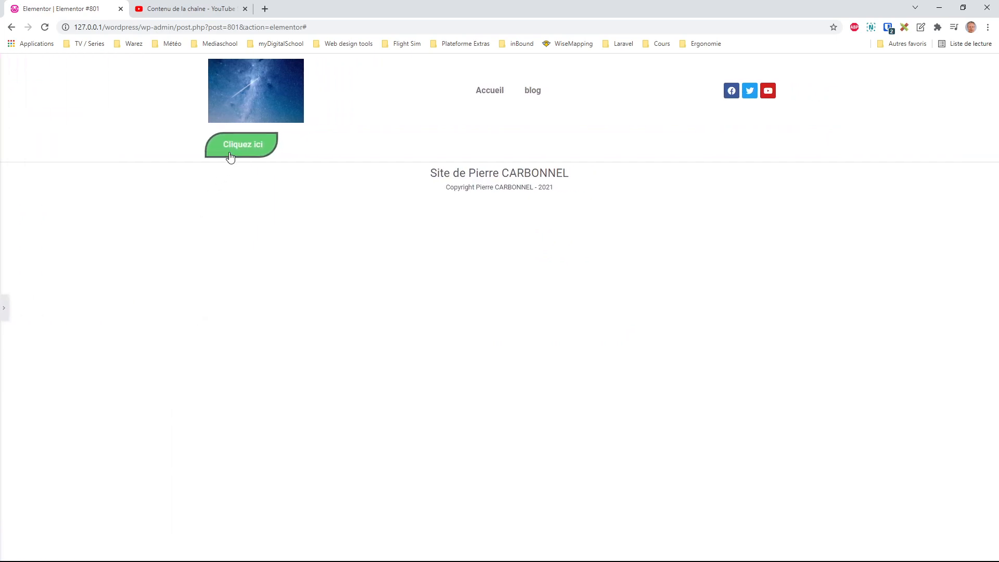
pyautogui.click(3, 317)
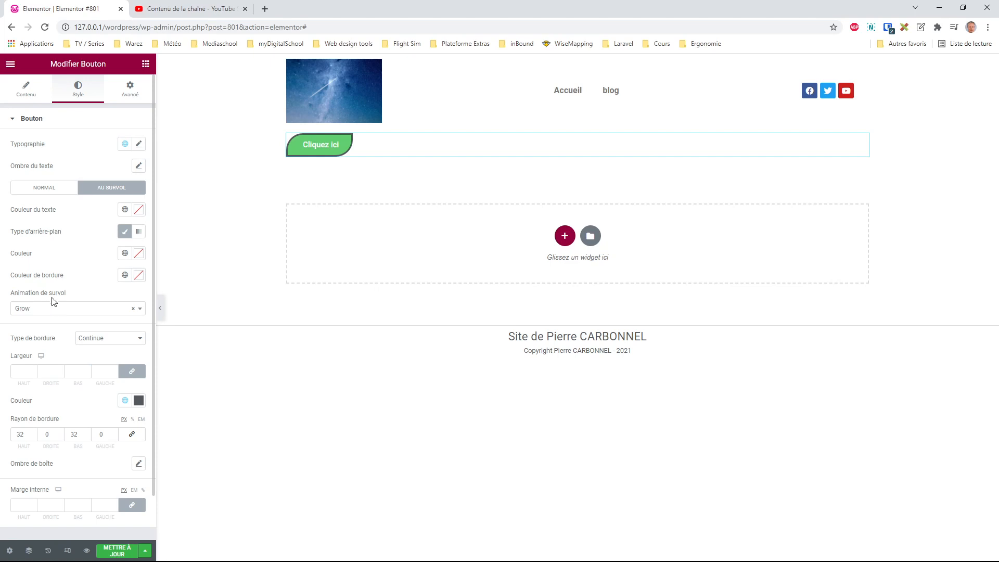
# Try the Pulse hover animation on the button, then clear the hover animation
pyautogui.click(69, 312)
pyautogui.click(58, 365)
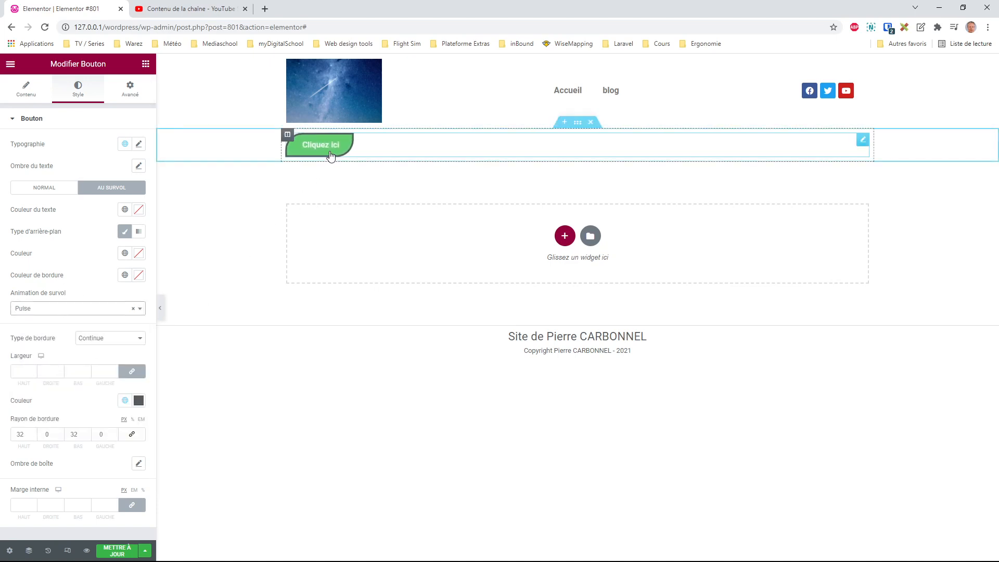
pyautogui.click(76, 312)
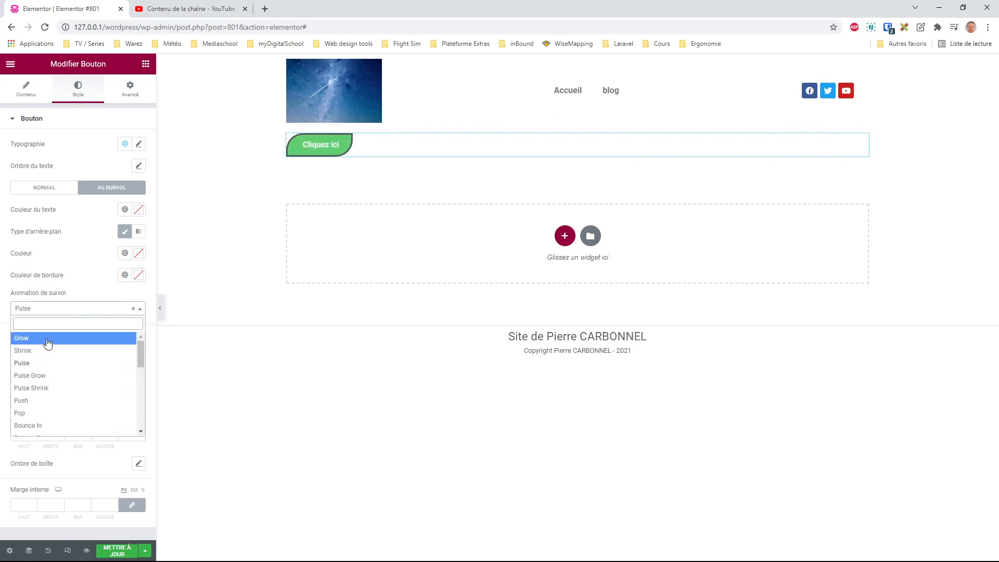
pyautogui.moveTo(142, 346)
pyautogui.mouseDown()
pyautogui.moveTo(143, 384)
pyautogui.moveTo(142, 346)
pyautogui.mouseUp()
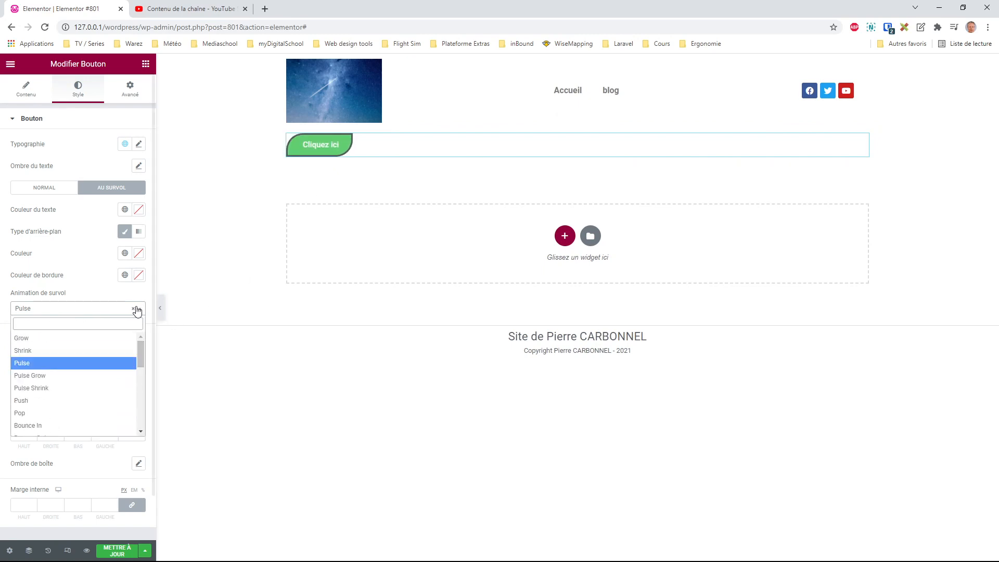
pyautogui.click(134, 310)
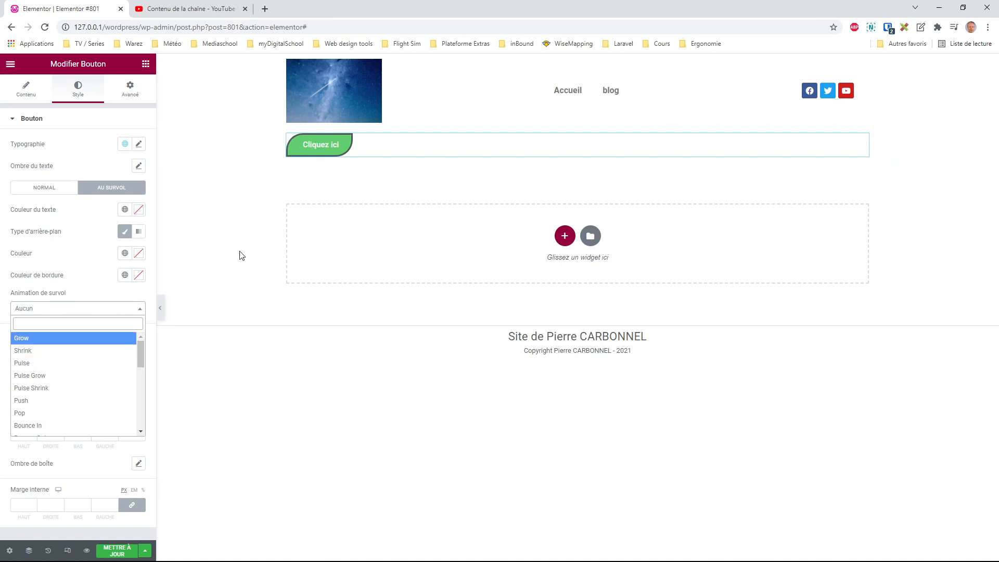
pyautogui.click(225, 301)
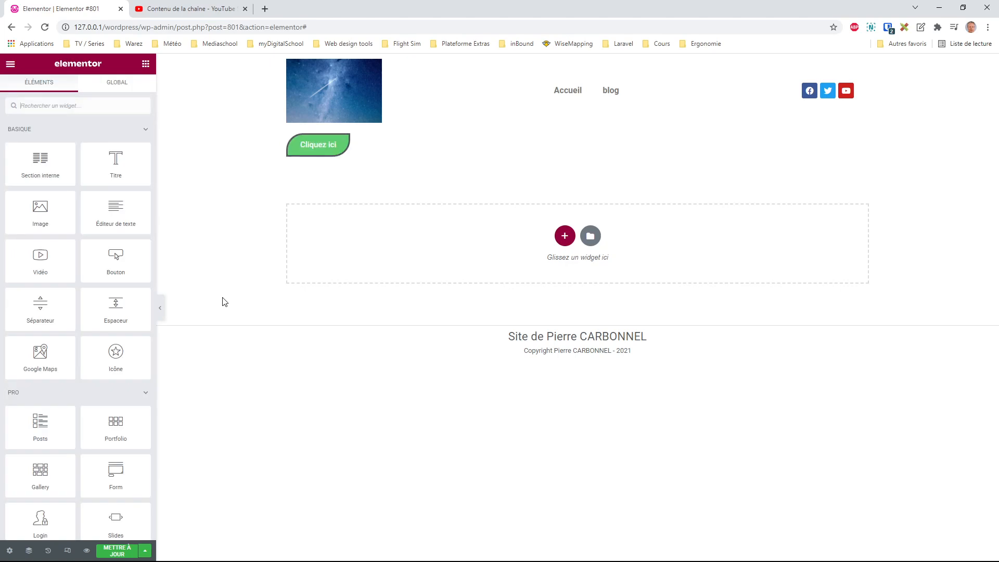
# Reselect the Cliquez ici button and examine how its Normal and Au survol style settings differ
pyautogui.click(761, 146)
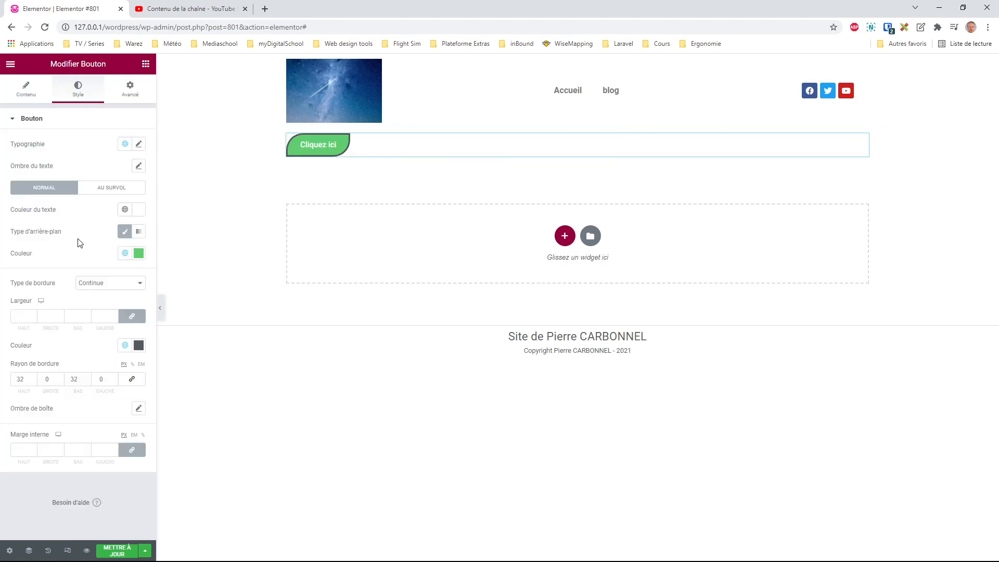
pyautogui.click(103, 191)
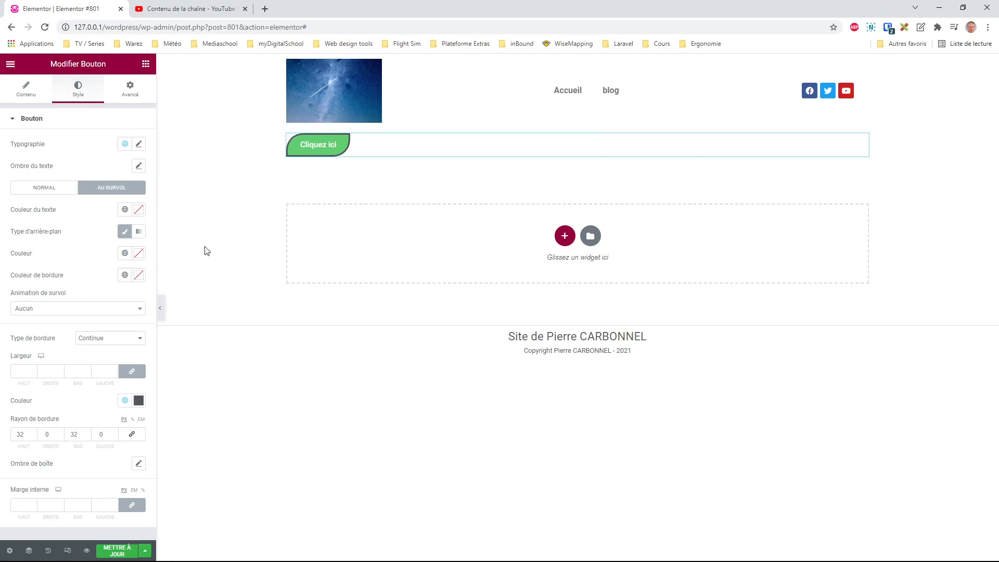
pyautogui.click(43, 191)
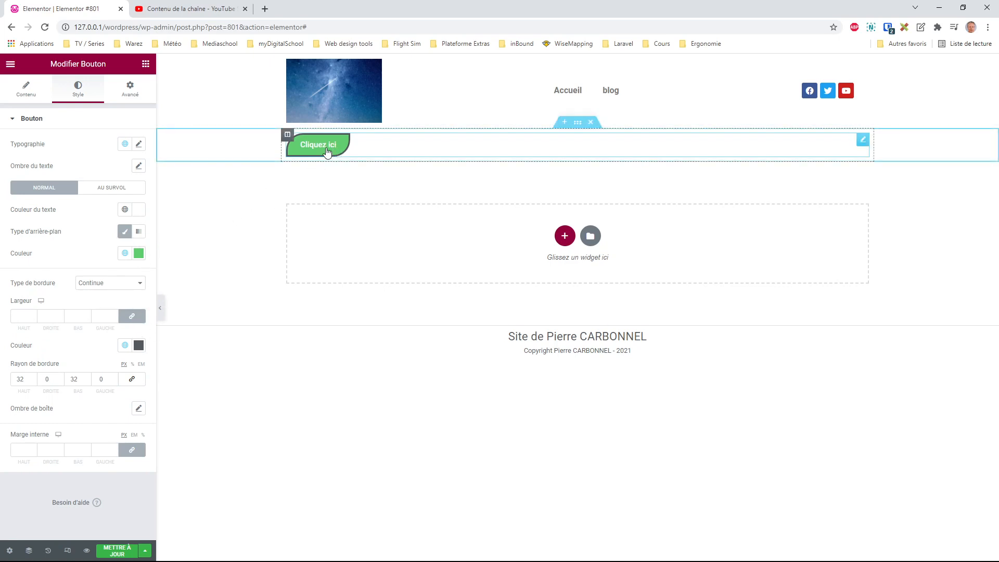
pyautogui.click(113, 194)
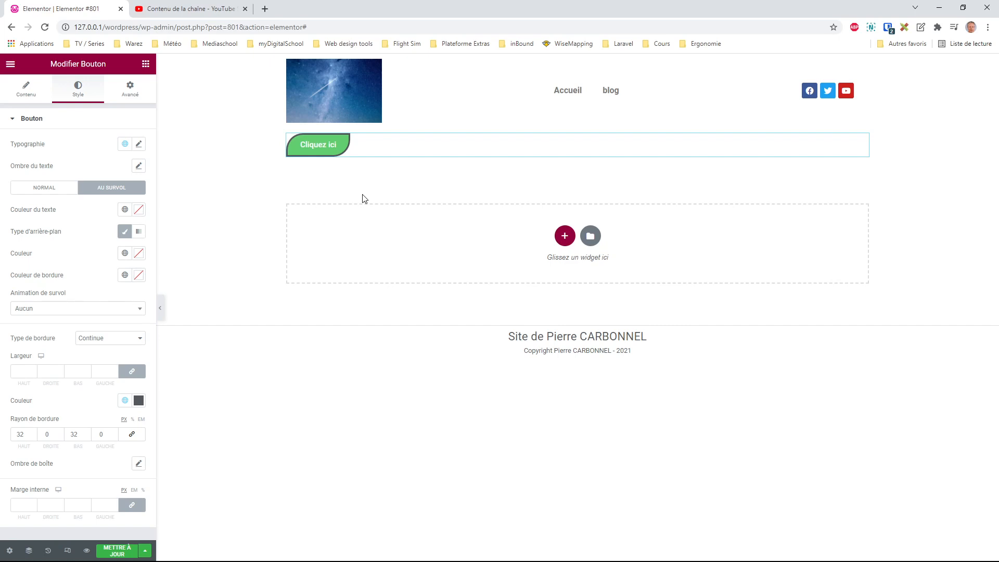
pyautogui.click(56, 190)
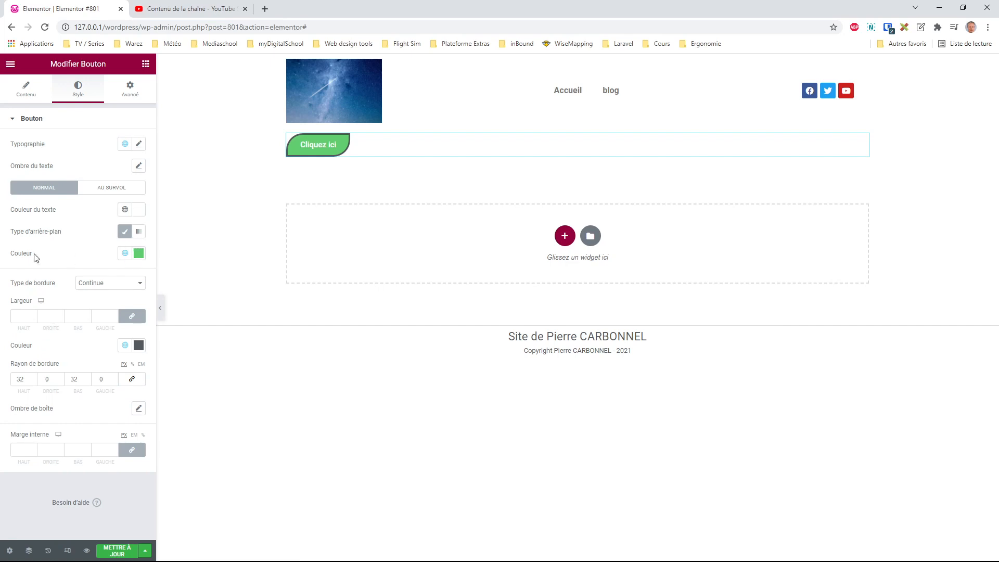
pyautogui.click(106, 187)
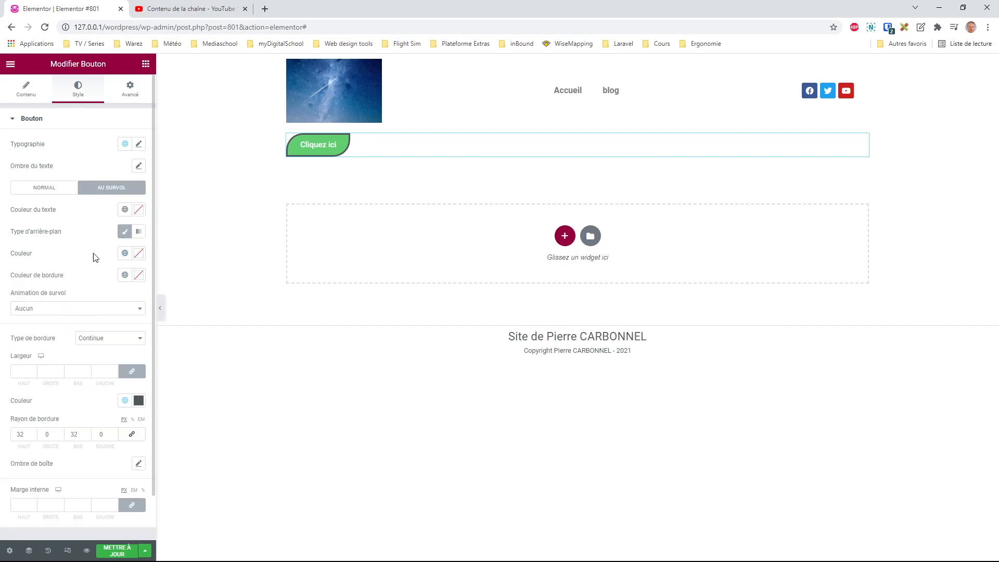
pyautogui.click(125, 232)
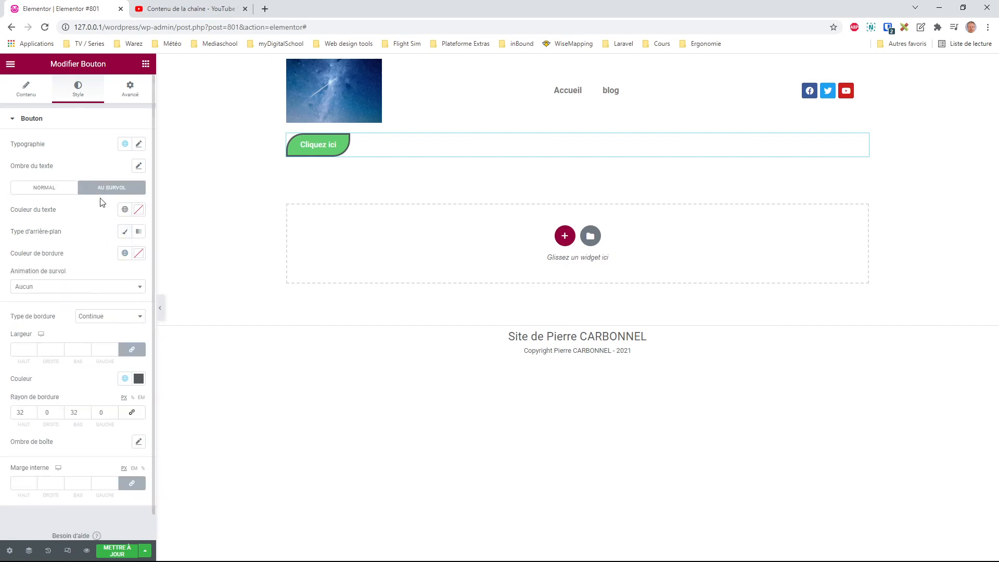
# Copy the hex code of the button's border colour from its Normal style settings
pyautogui.click(35, 194)
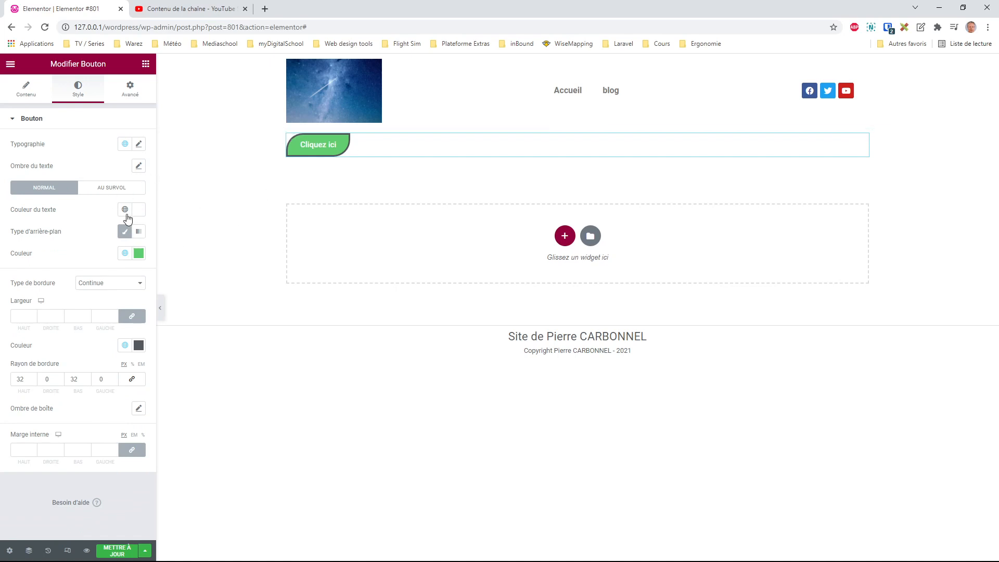
pyautogui.click(138, 345)
pyautogui.hotkey('ctrl', 'c')
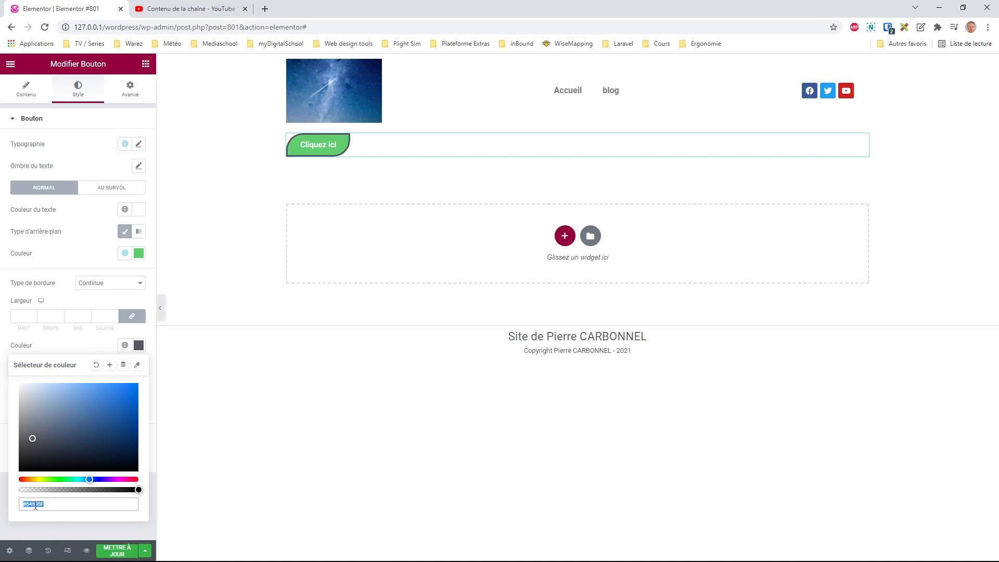
# Give the button's hover state a classic background in the copied colour #54595F and preview the page
pyautogui.click(112, 189)
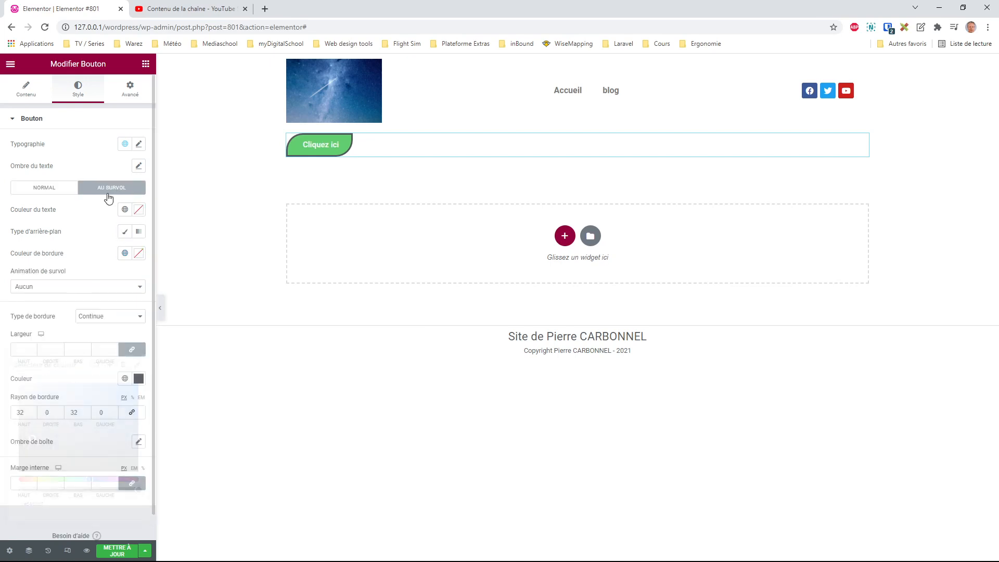
pyautogui.click(126, 232)
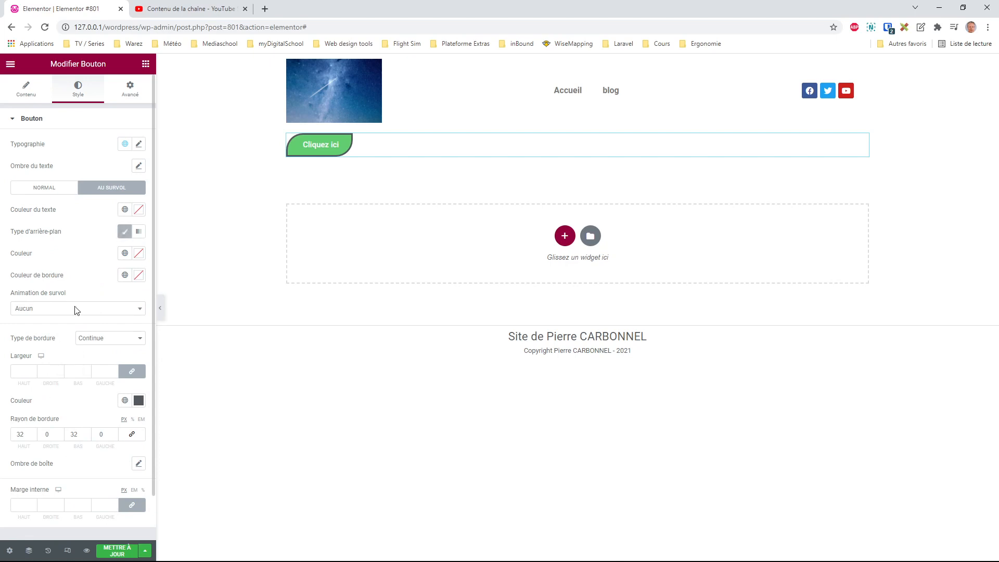
pyautogui.click(125, 232)
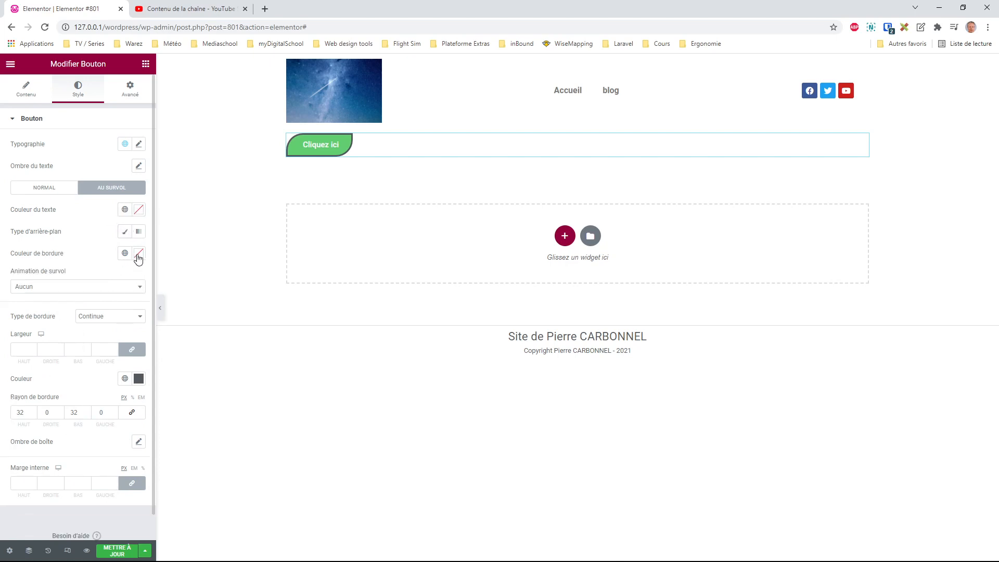
pyautogui.click(126, 235)
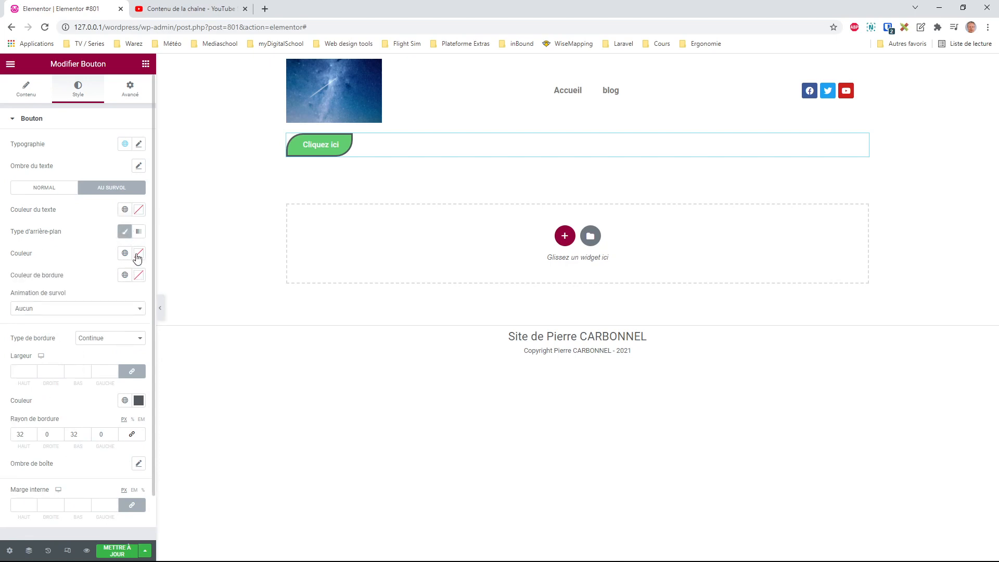
pyautogui.click(138, 254)
pyautogui.hotkey('ctrl', 'v')
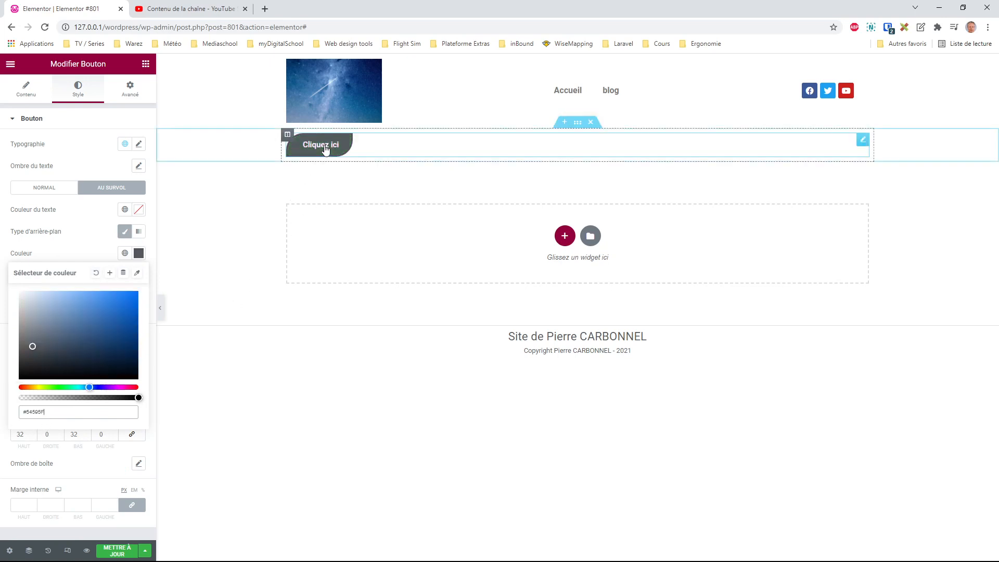
pyautogui.click(160, 307)
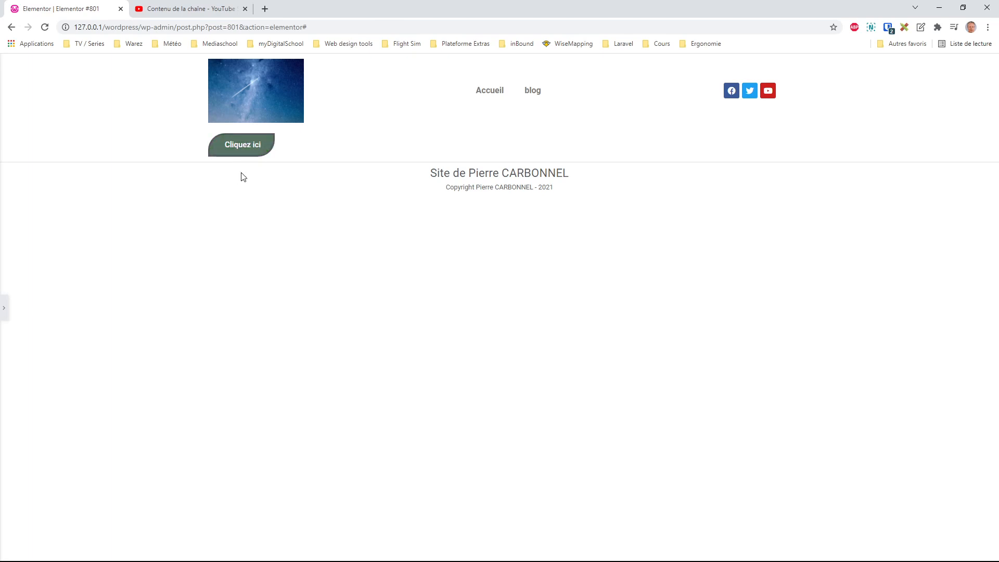
pyautogui.click(4, 308)
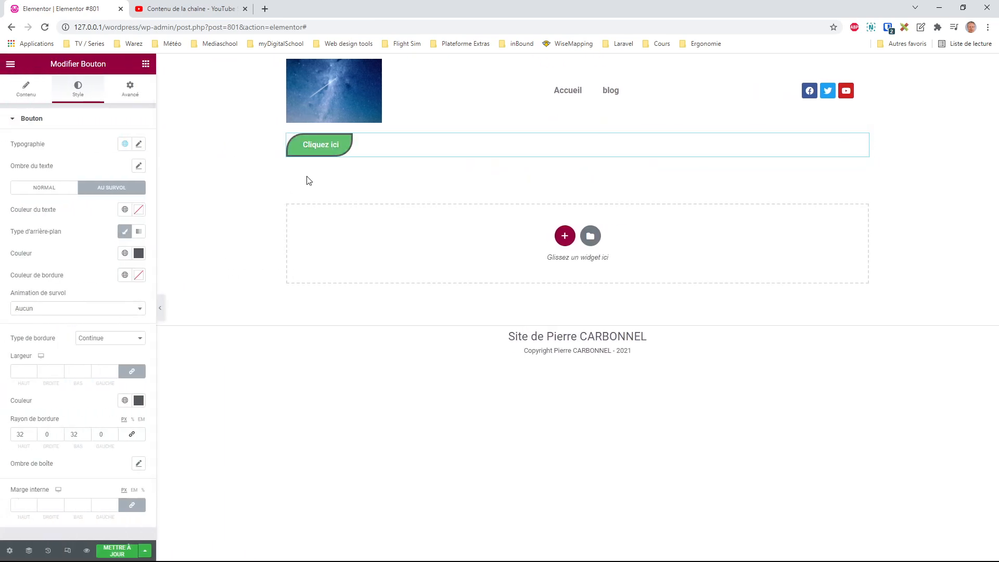
# Set the button's Haut and Bas border radii to 0 and its border type to Aucun
pyautogui.doubleClick(21, 434)
pyautogui.write('0')
pyautogui.doubleClick(75, 434)
pyautogui.write('0')
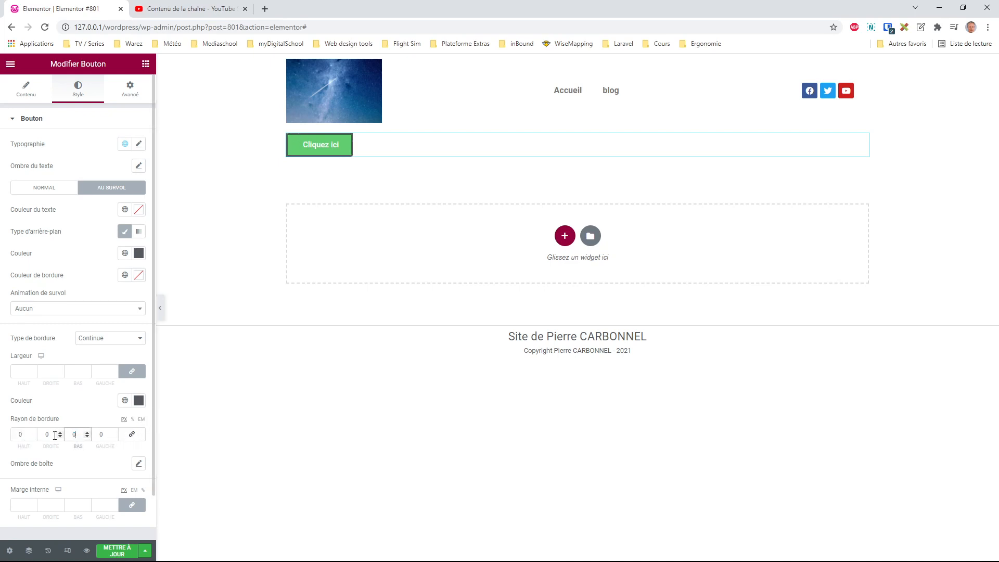
pyautogui.click(111, 338)
pyautogui.click(108, 355)
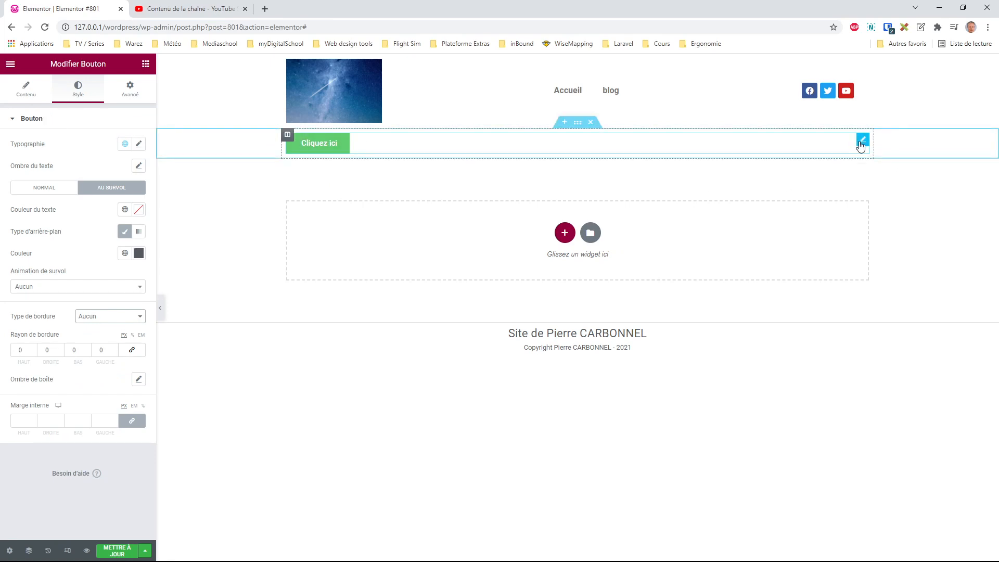
# Add a Titre widget directly below the button
pyautogui.click(145, 65)
pyautogui.moveTo(115, 162); pyautogui.dragTo(323, 217)
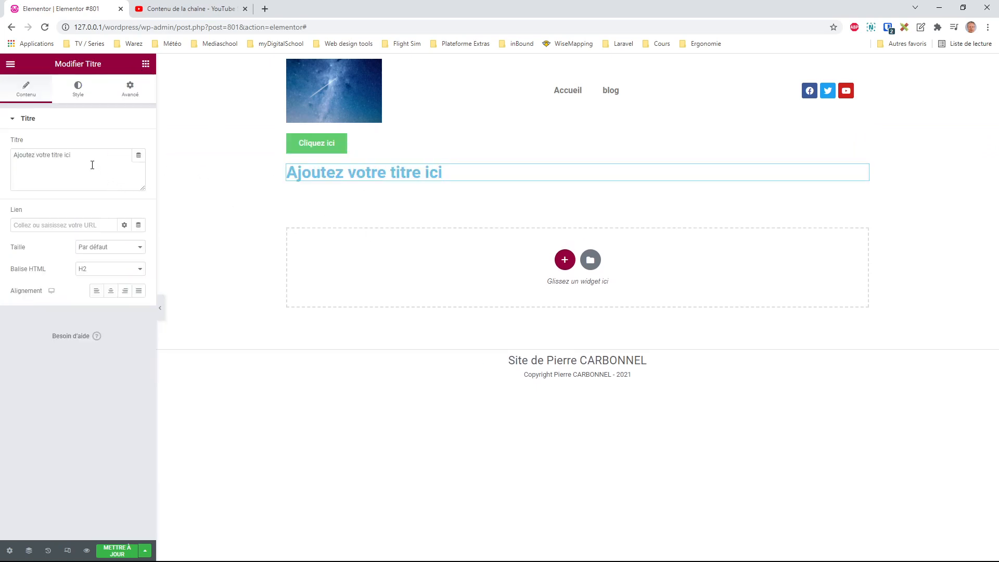
# Replace the title widget's text with "cliquez ici"
pyautogui.moveTo(92, 165); pyautogui.dragTo(3, 158)
pyautogui.write('c')
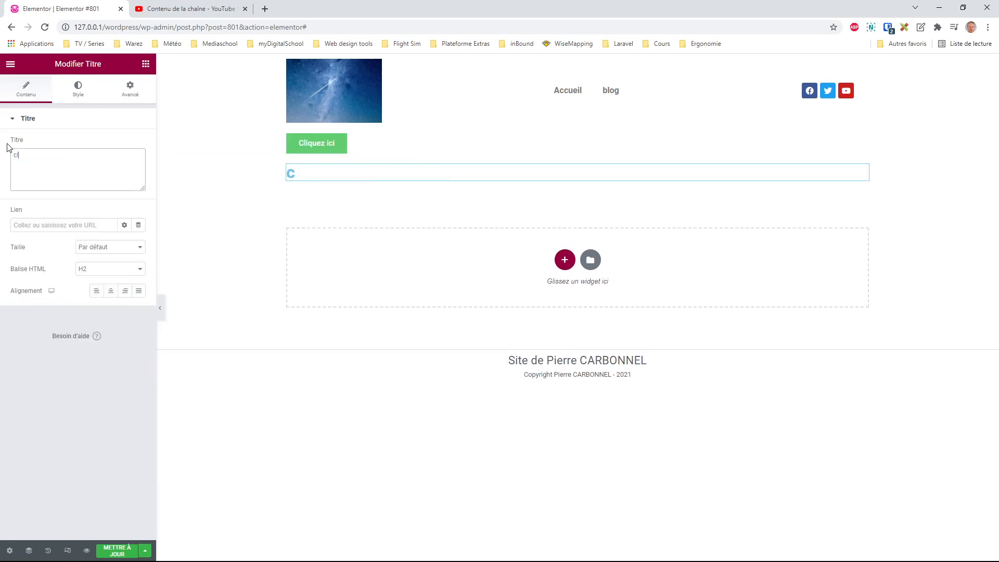
pyautogui.write('liquez ici')
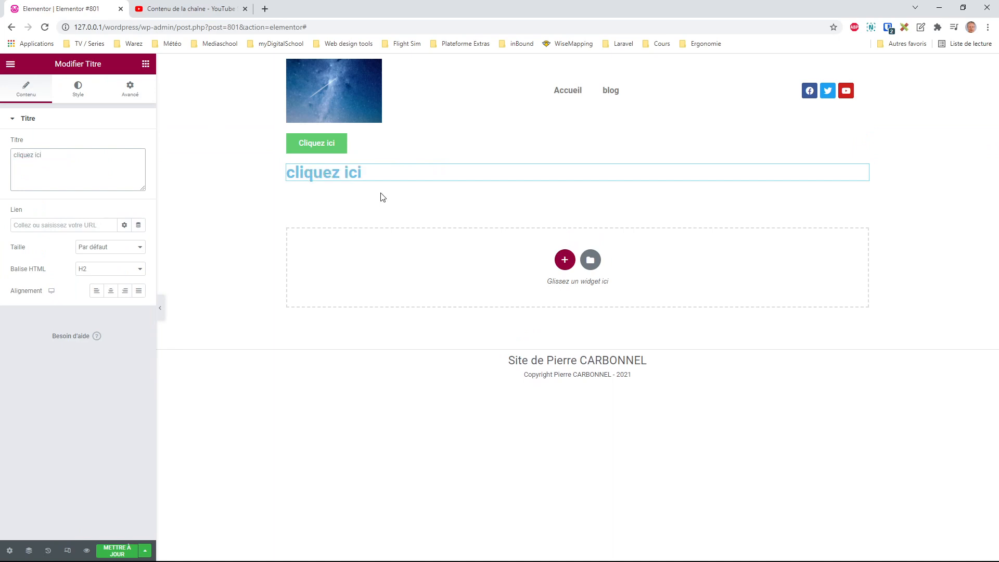
# Set the title's text colour to the global colour Accentué
pyautogui.click(78, 88)
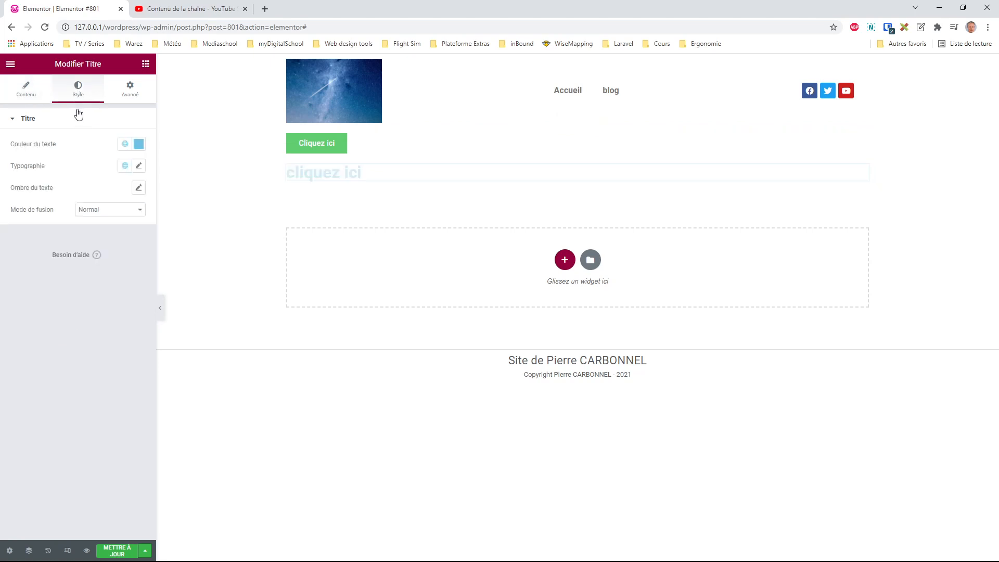
pyautogui.click(137, 147)
pyautogui.click(125, 143)
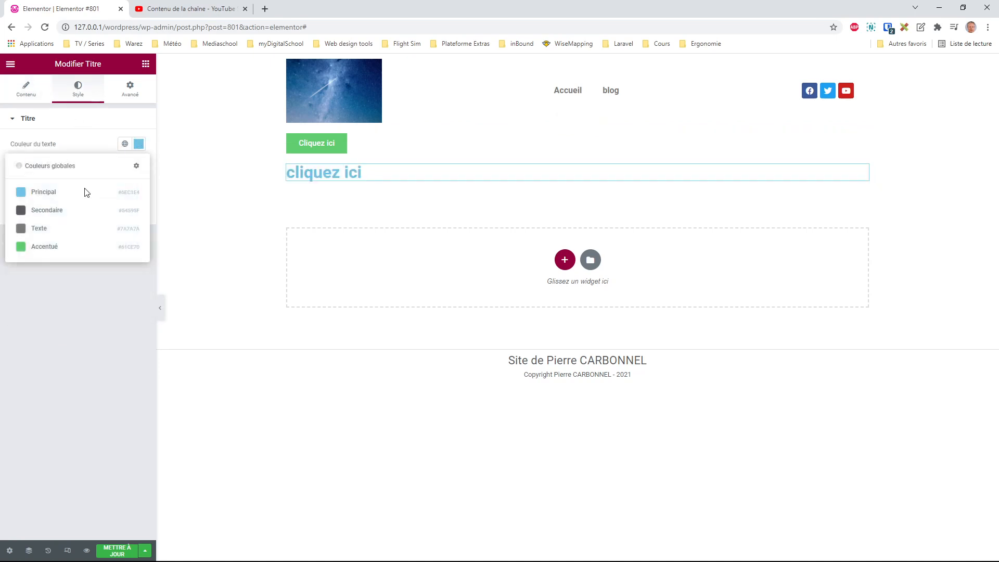
pyautogui.click(54, 246)
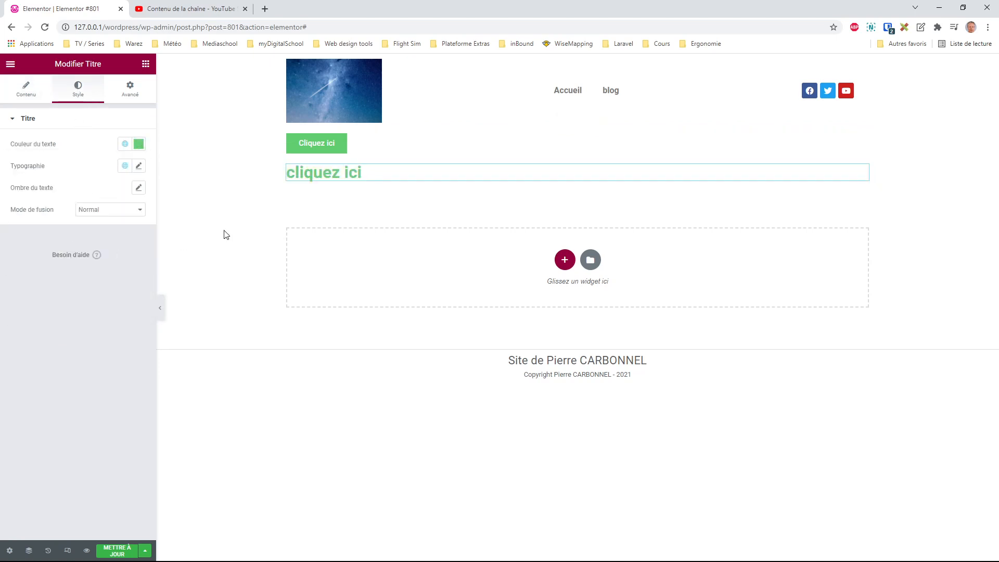
# Set the title's typography to a size of 1.3 em and a weight of 400
pyautogui.click(139, 166)
pyautogui.click(110, 233)
pyautogui.click(119, 248)
pyautogui.write('1')
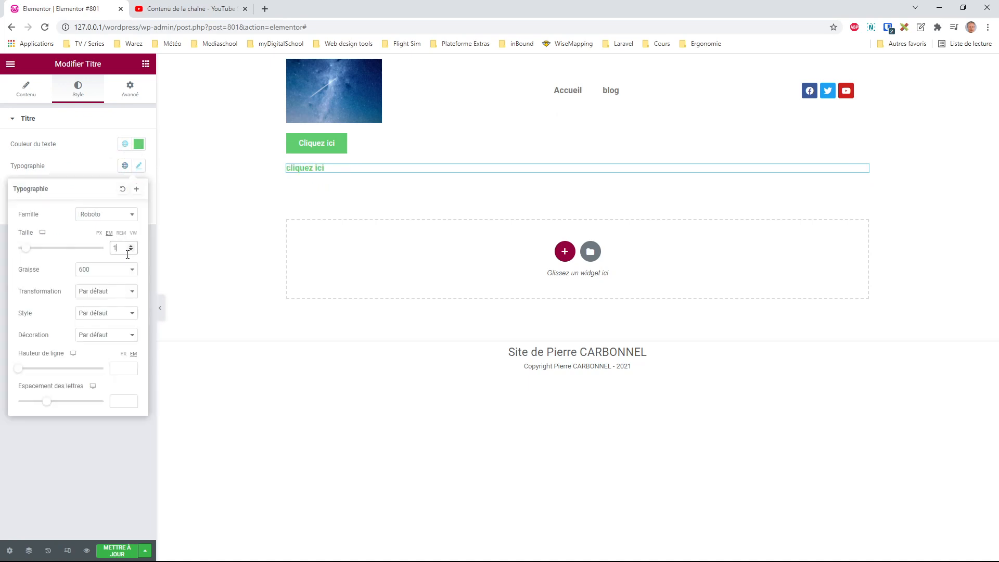
pyautogui.click(130, 246)
pyautogui.click(131, 246)
pyautogui.click(131, 246)
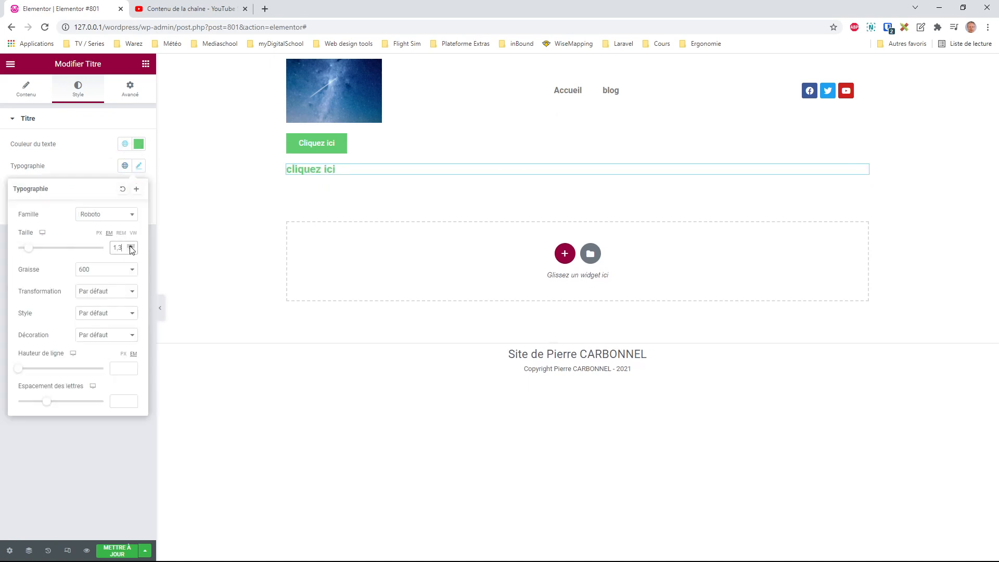
pyautogui.click(104, 319)
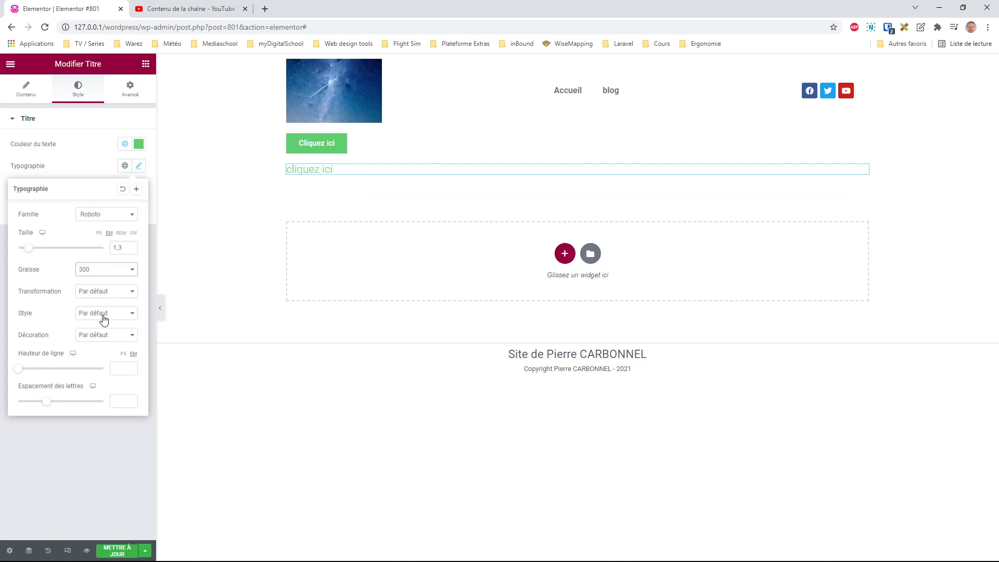
pyautogui.press('Down')
# Try the Capitaliser text transformation on the title and return it to Par défaut
pyautogui.click(107, 292)
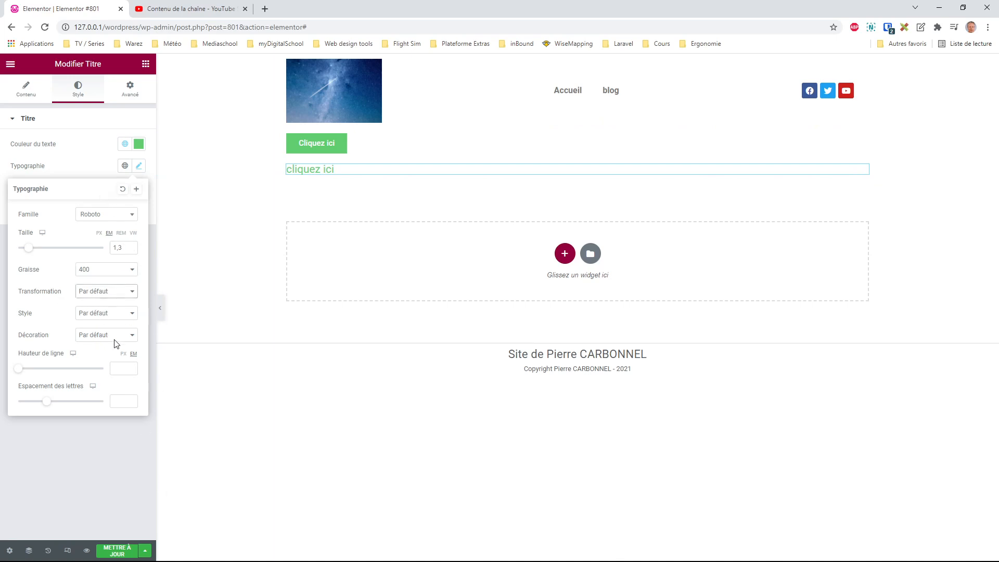
pyautogui.click(113, 354)
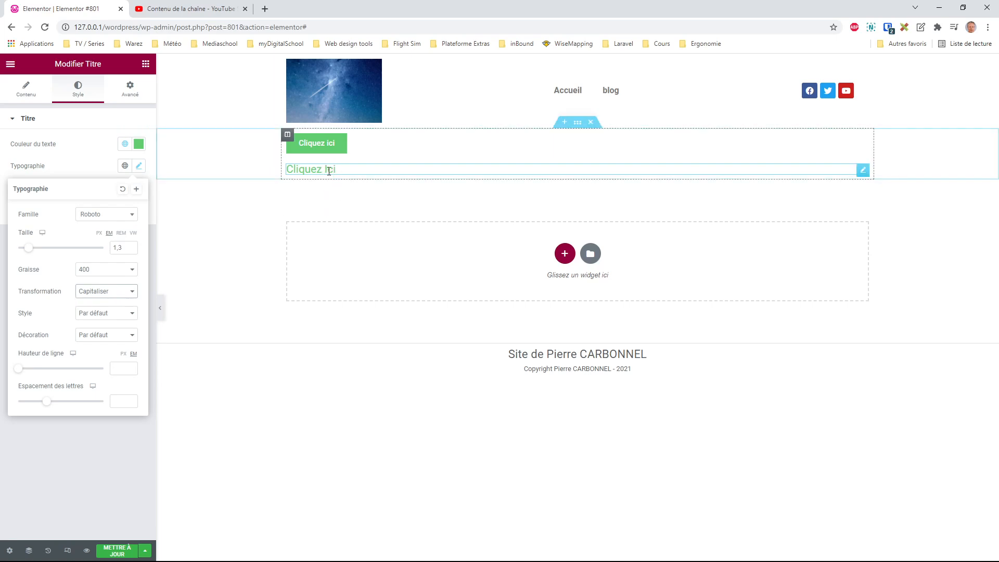
pyautogui.click(108, 312)
# Capitalise the first letter of the title's text so it reads "Cliquez ici"
pyautogui.click(24, 89)
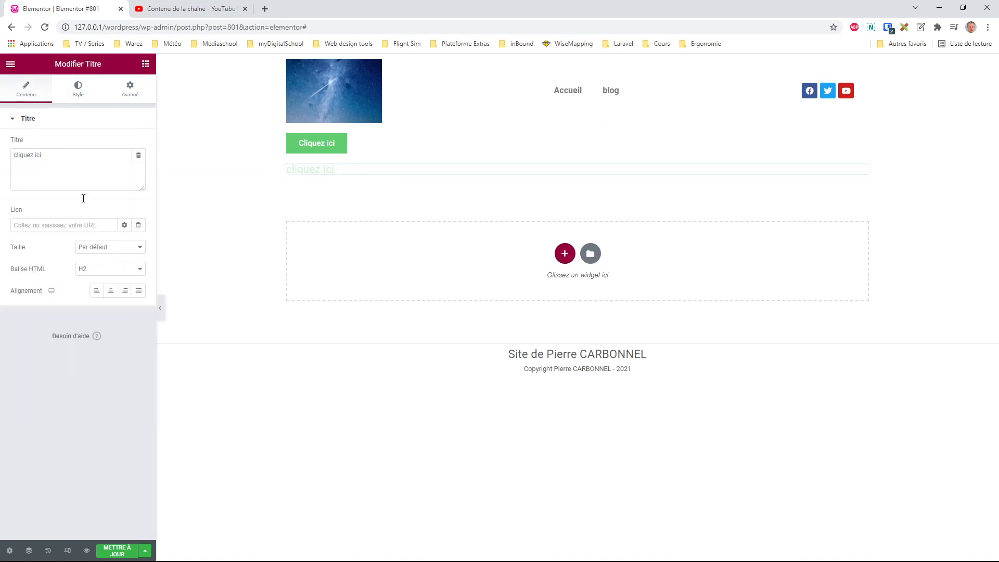
pyautogui.click(17, 159)
pyautogui.write('C')
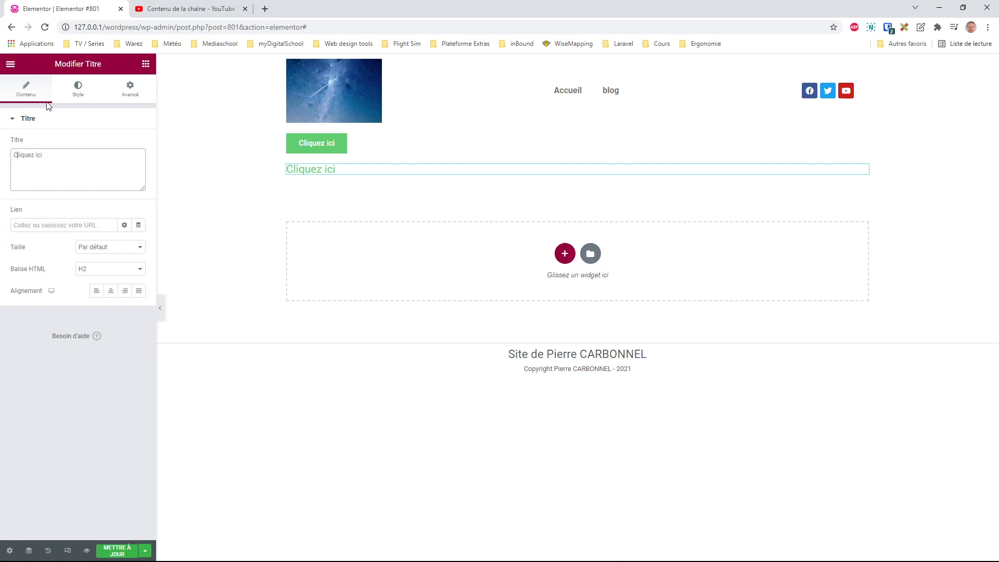
# Try the Majuscule text transformation on the title and reset it to Par défaut
pyautogui.click(84, 89)
pyautogui.click(139, 166)
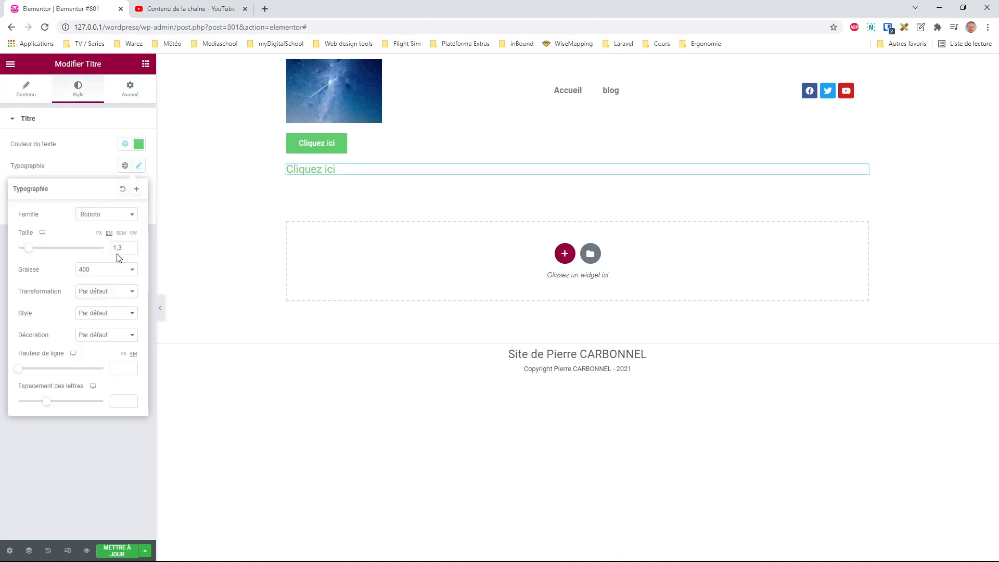
pyautogui.click(95, 293)
pyautogui.click(114, 311)
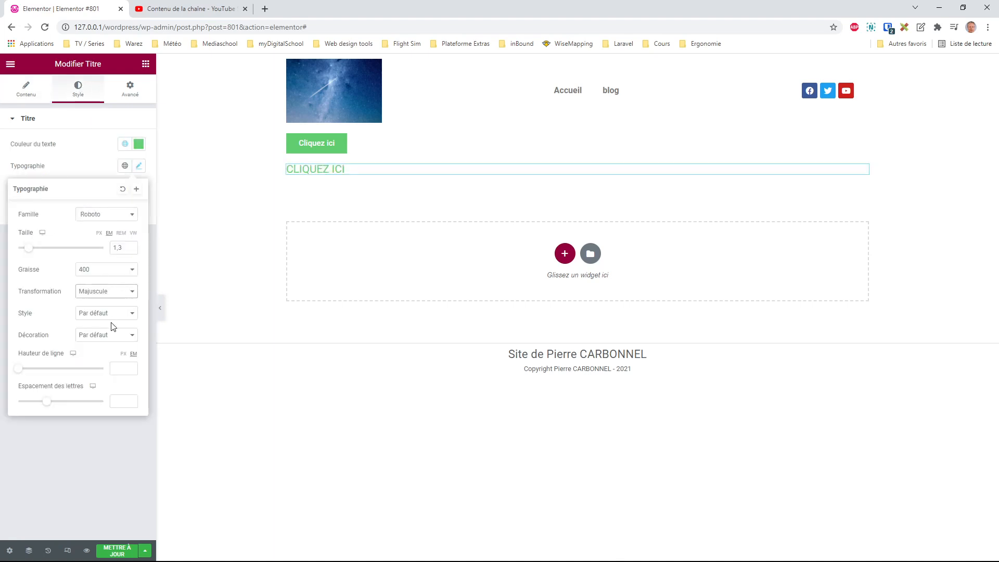
pyautogui.click(112, 309)
pyautogui.click(79, 476)
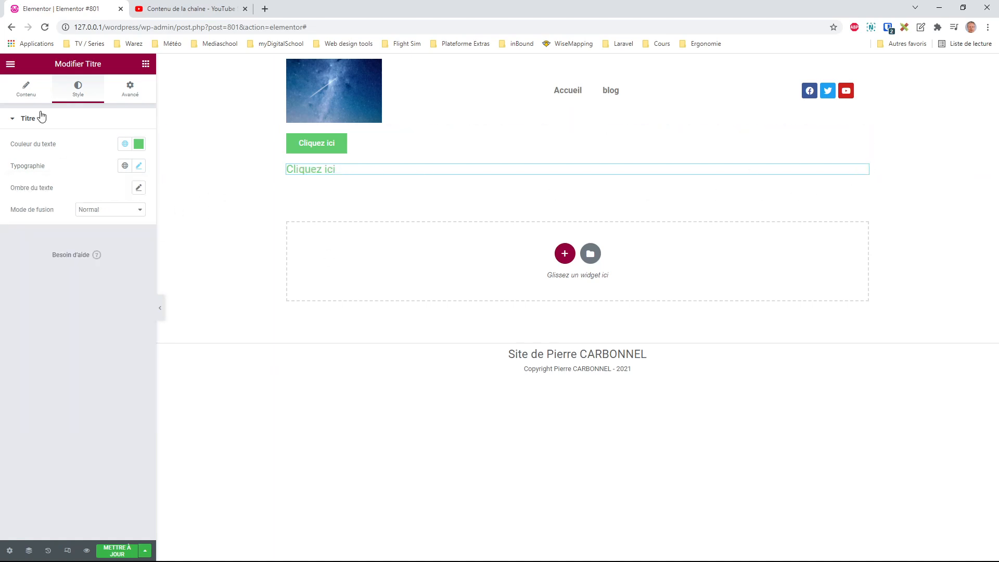
pyautogui.click(22, 95)
pyautogui.click(31, 225)
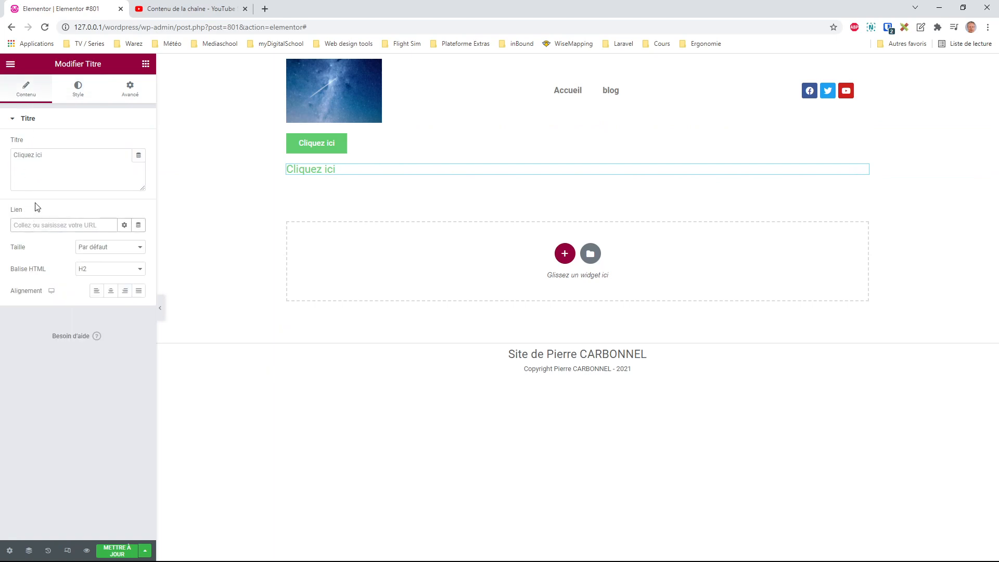
pyautogui.write('https')
pyautogui.write('://www.google.fr')
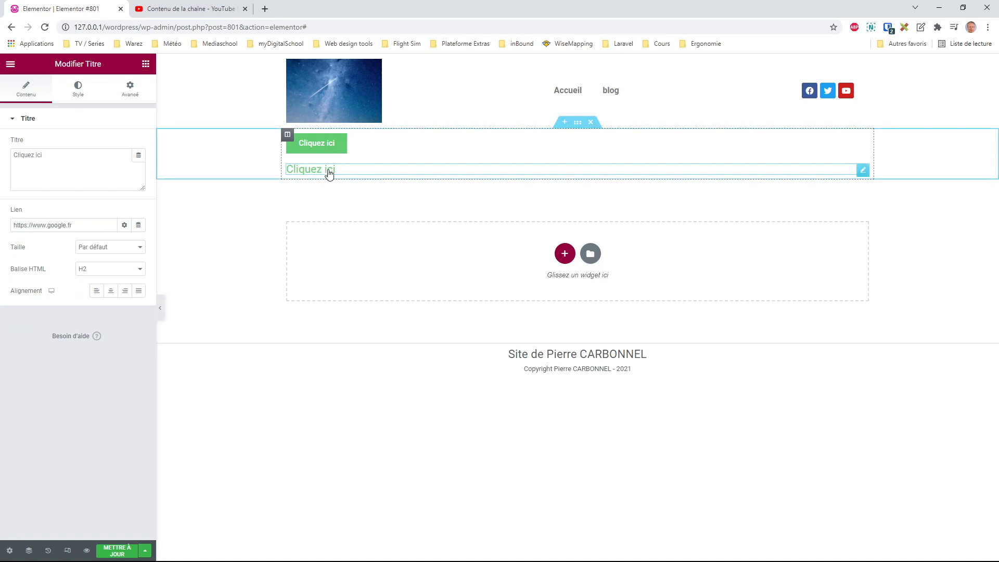
pyautogui.click(160, 308)
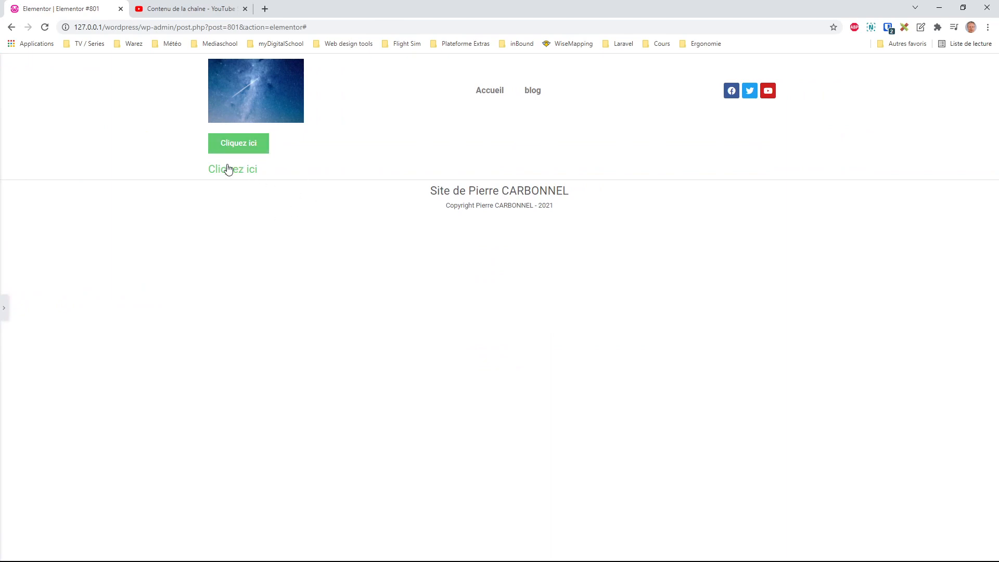
pyautogui.click(5, 307)
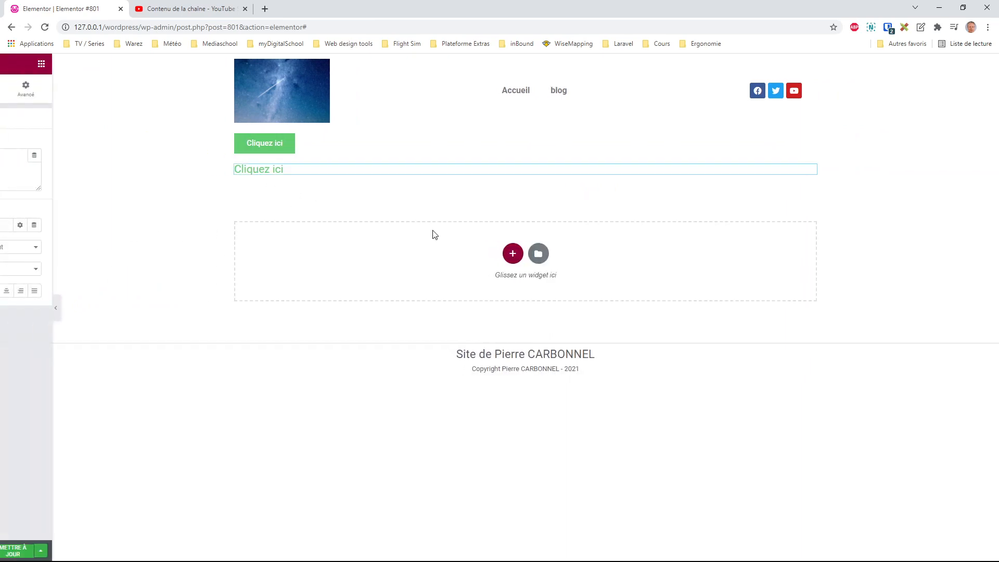
pyautogui.click(863, 140)
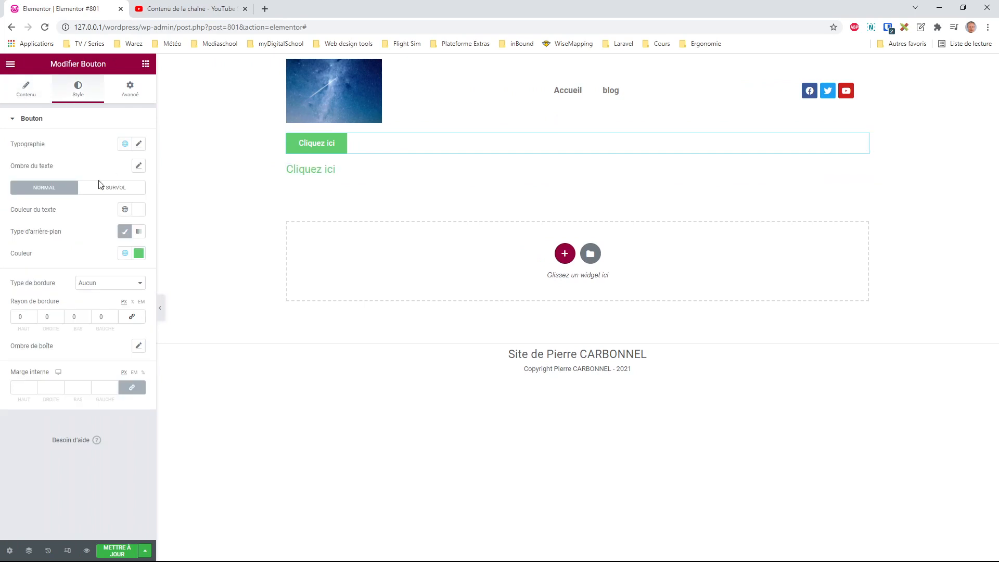
pyautogui.click(43, 99)
pyautogui.click(48, 196)
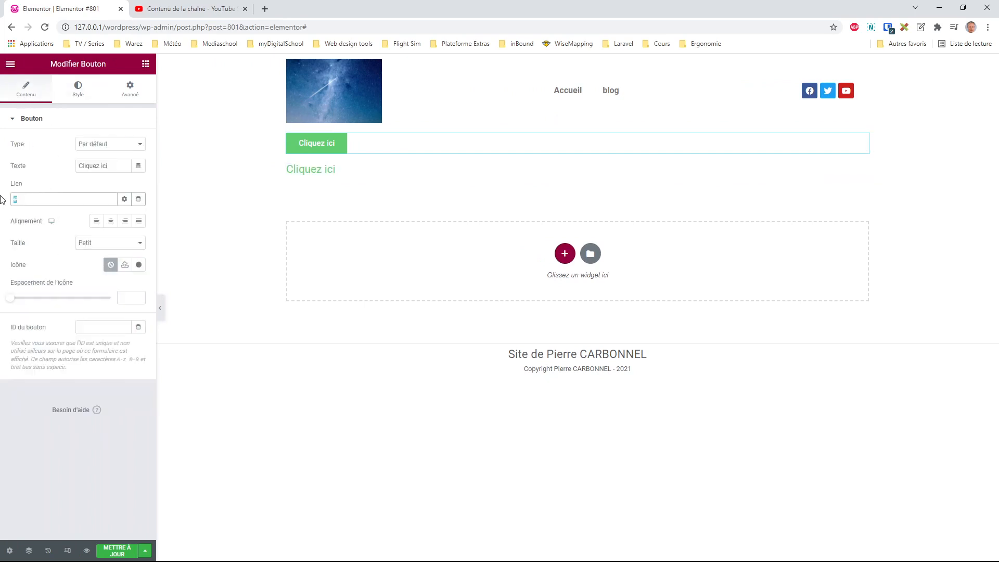
pyautogui.write('https://www.google.fr')
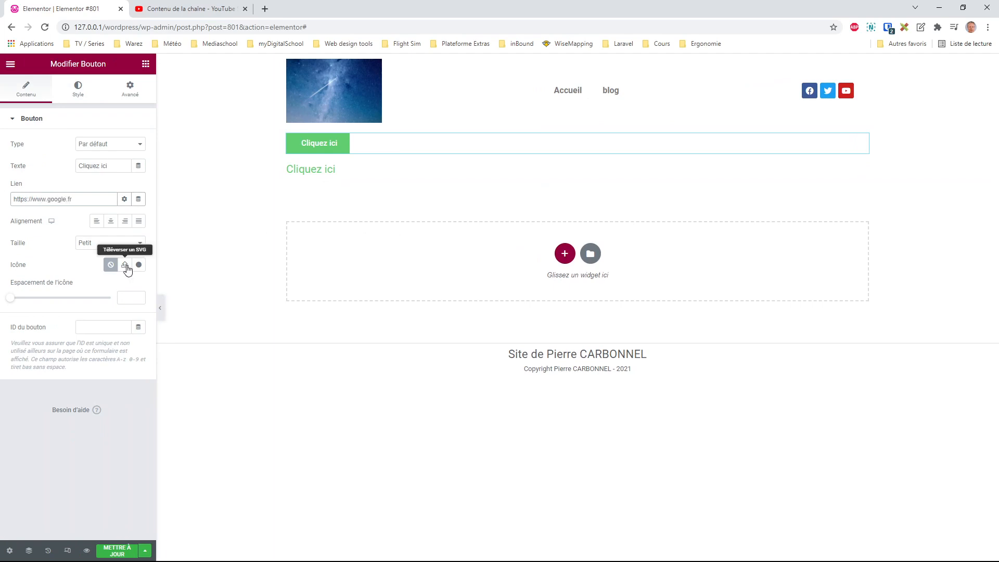
# Preview the hover behaviour of the button and title, and check the title's Style and Avancé settings for hover options
pyautogui.moveTo(160, 311); pyautogui.dragTo(155, 301)
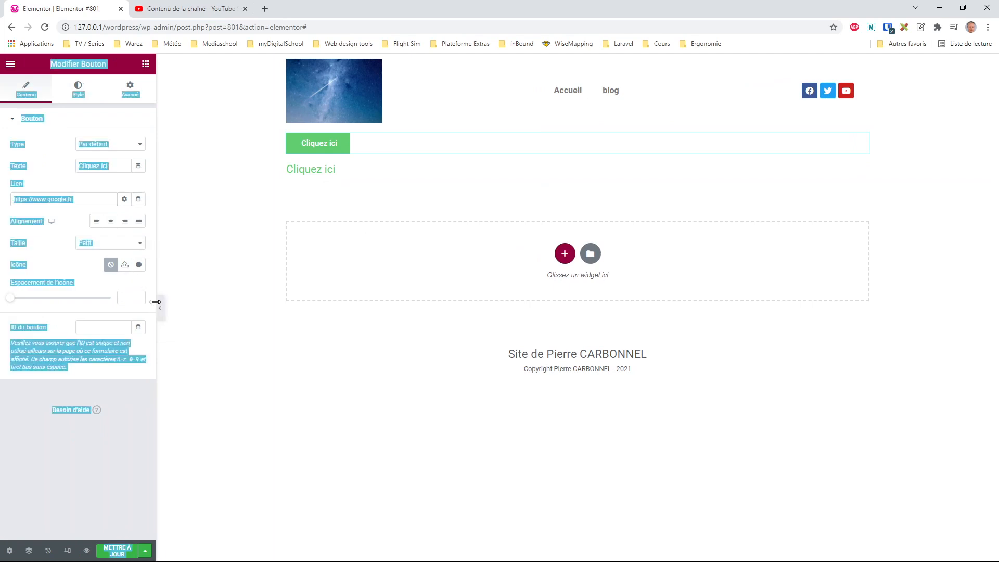
pyautogui.click(184, 384)
pyautogui.click(160, 310)
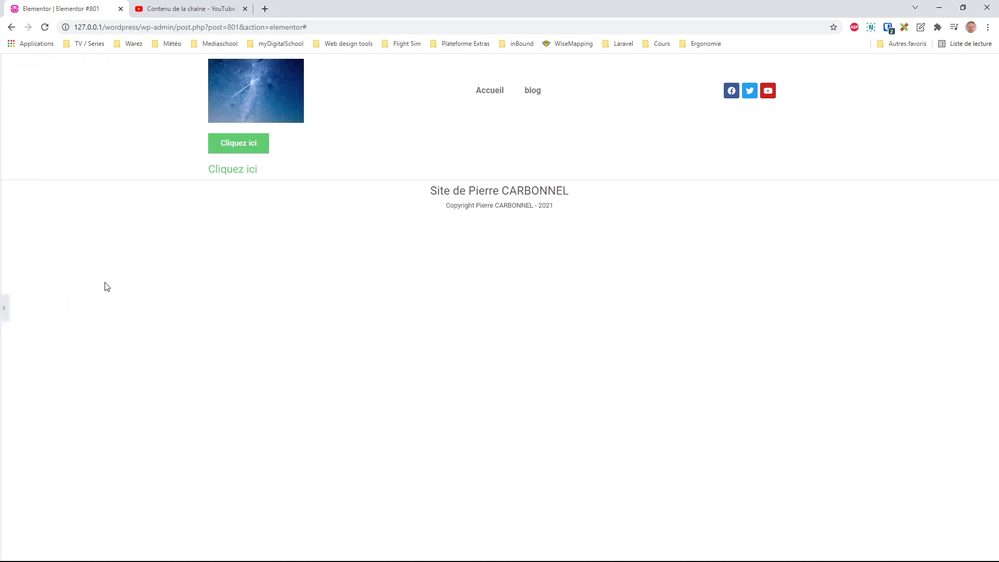
pyautogui.click(4, 311)
pyautogui.click(161, 311)
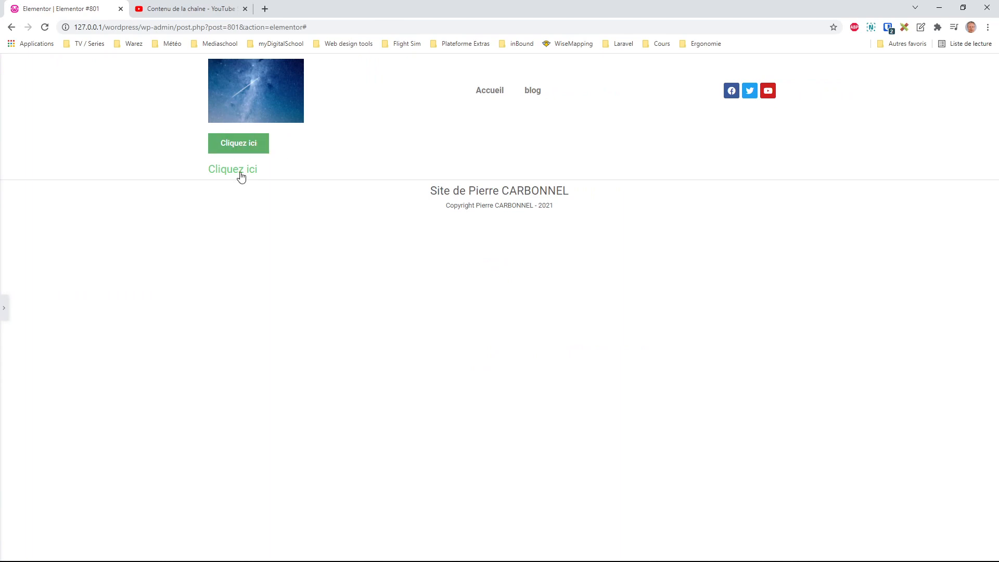
pyautogui.click(4, 308)
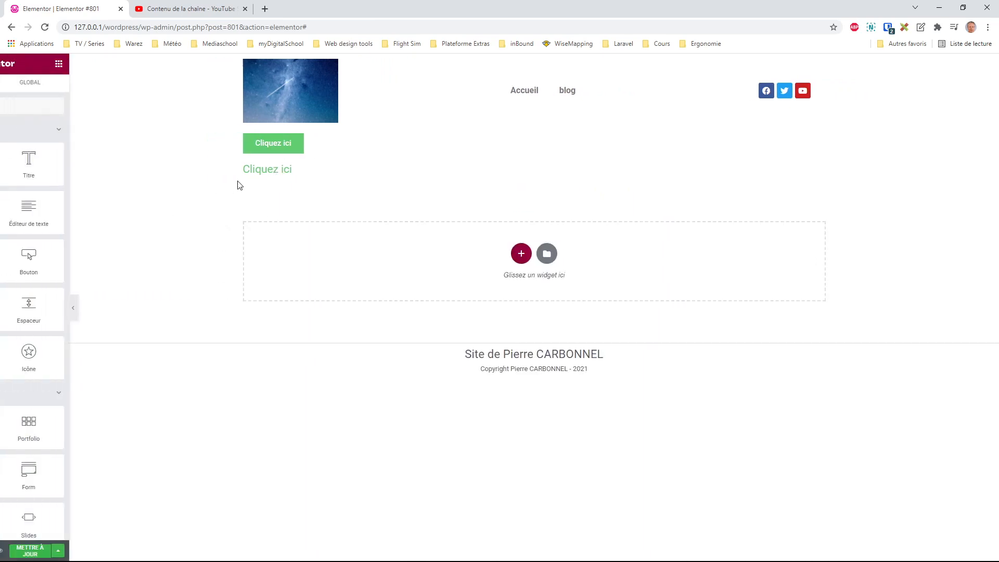
pyautogui.click(862, 170)
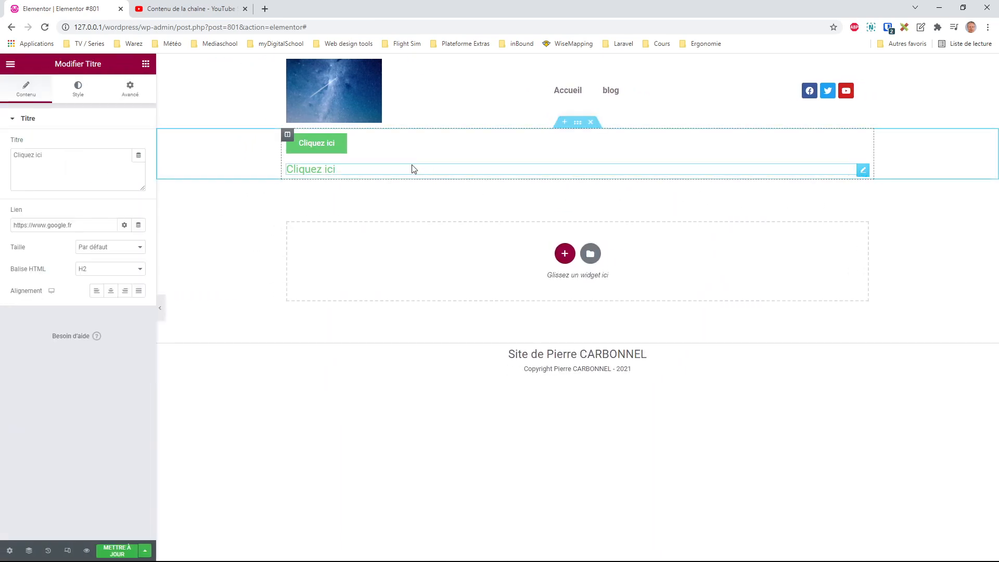
pyautogui.click(76, 92)
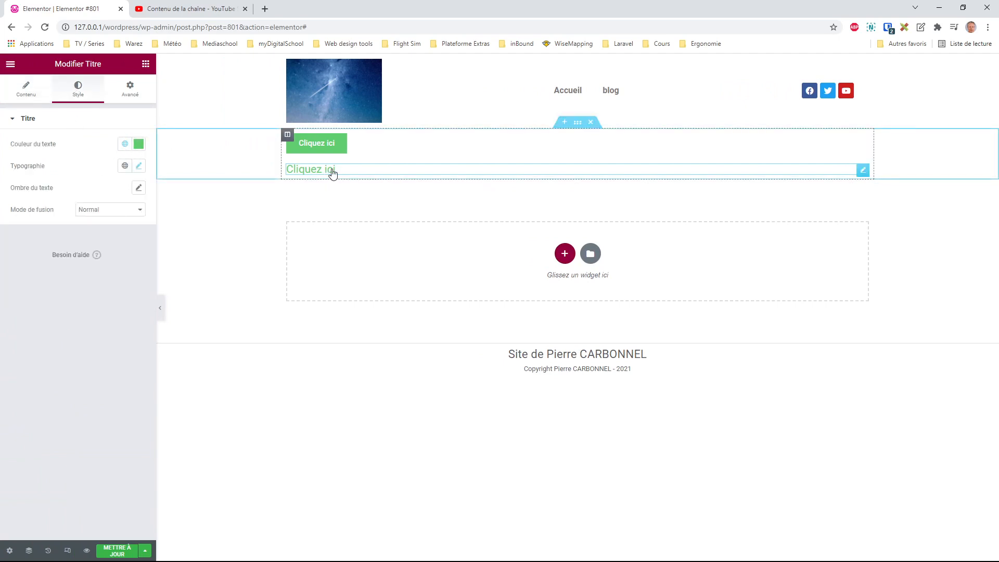
pyautogui.click(128, 93)
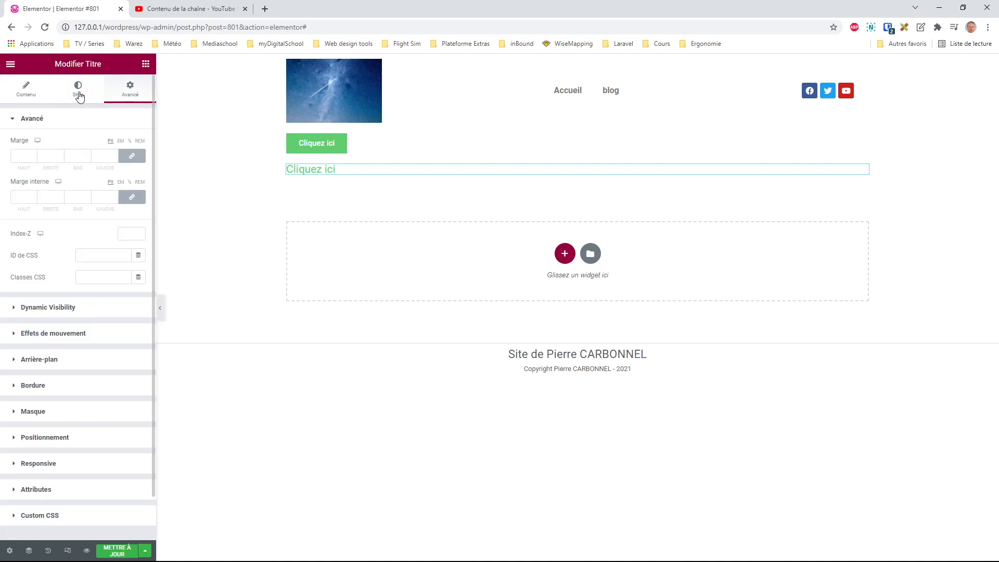
pyautogui.click(78, 96)
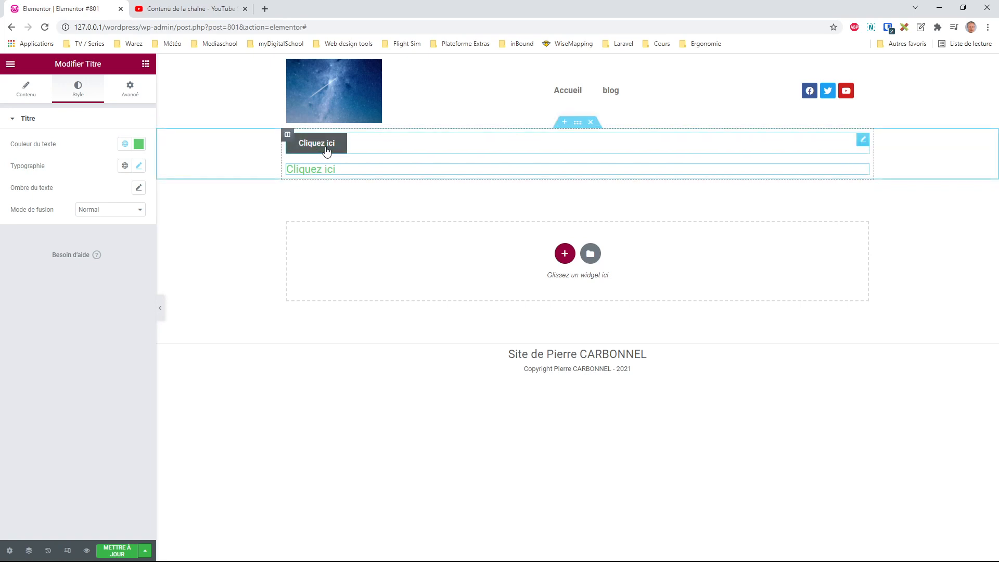
# Make the button's normal background fully transparent by setting its colour to #61CE7000
pyautogui.click(863, 142)
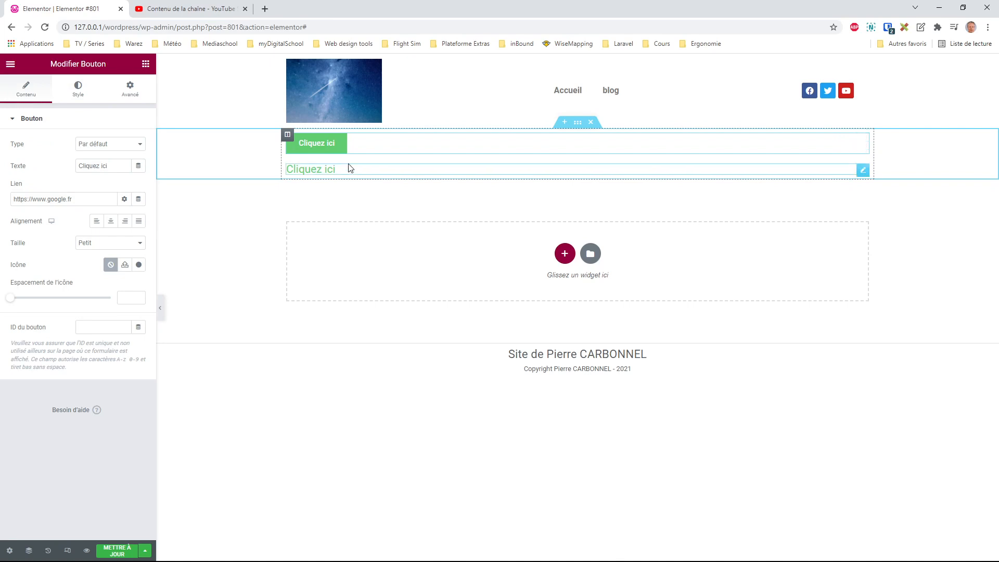
pyautogui.click(77, 90)
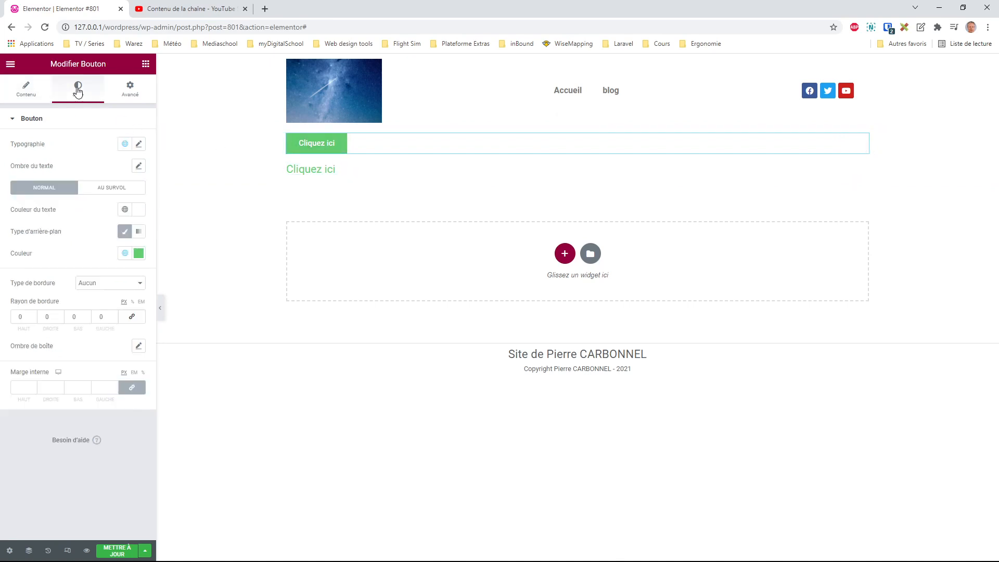
pyautogui.click(139, 255)
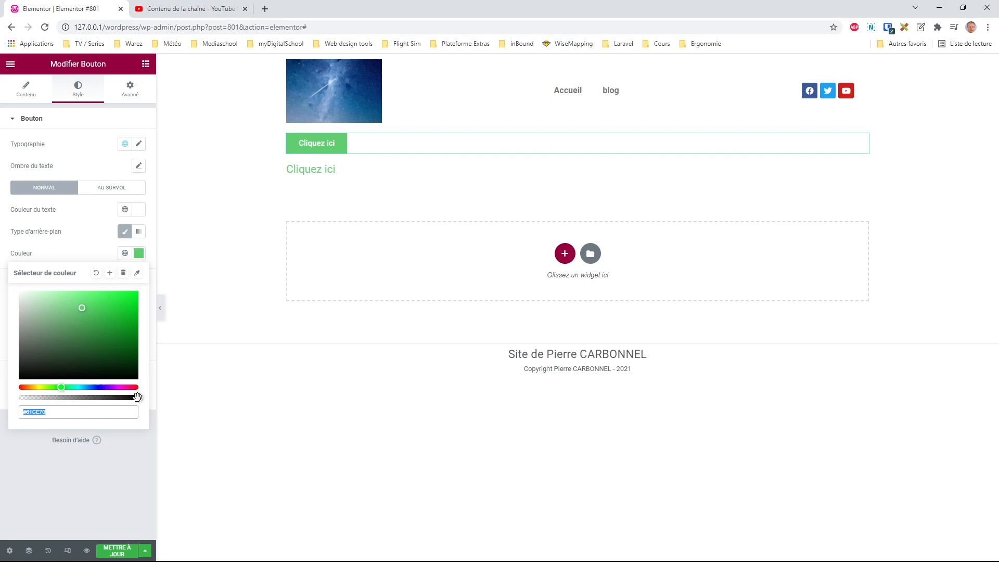
pyautogui.moveTo(137, 397); pyautogui.dragTo(15, 398)
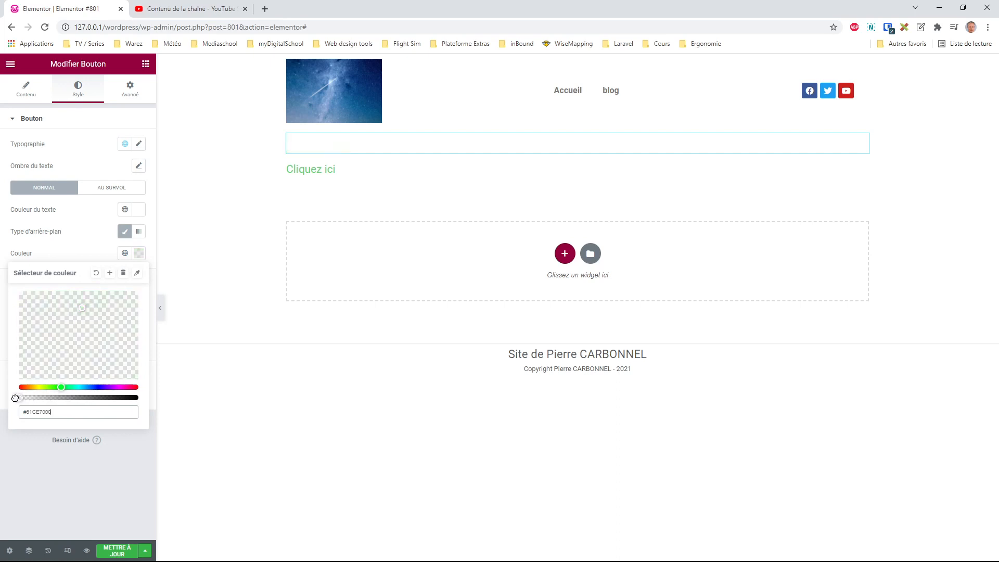
pyautogui.click(126, 468)
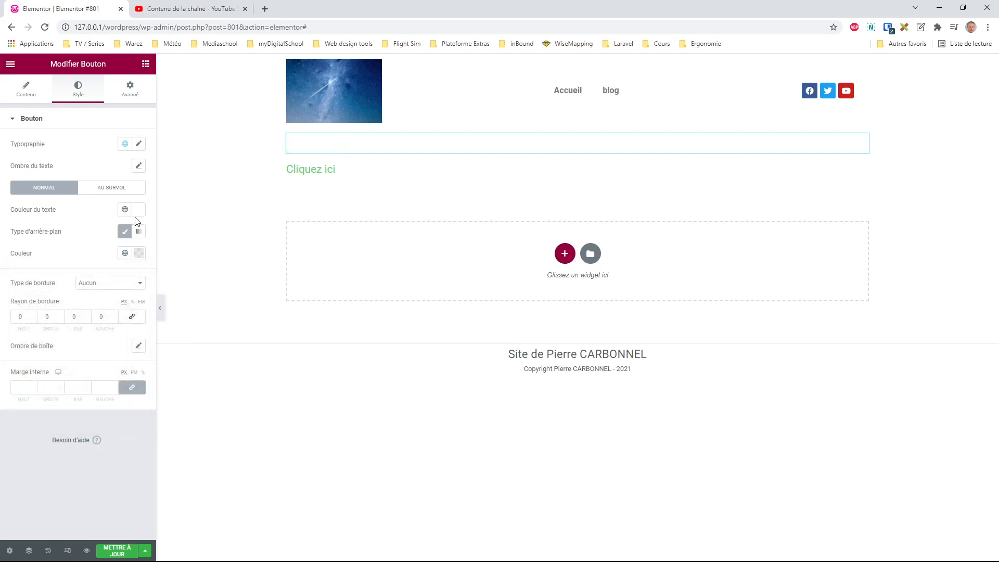
# Set the button's normal text colour to the global green that matches the title below it
pyautogui.click(139, 211)
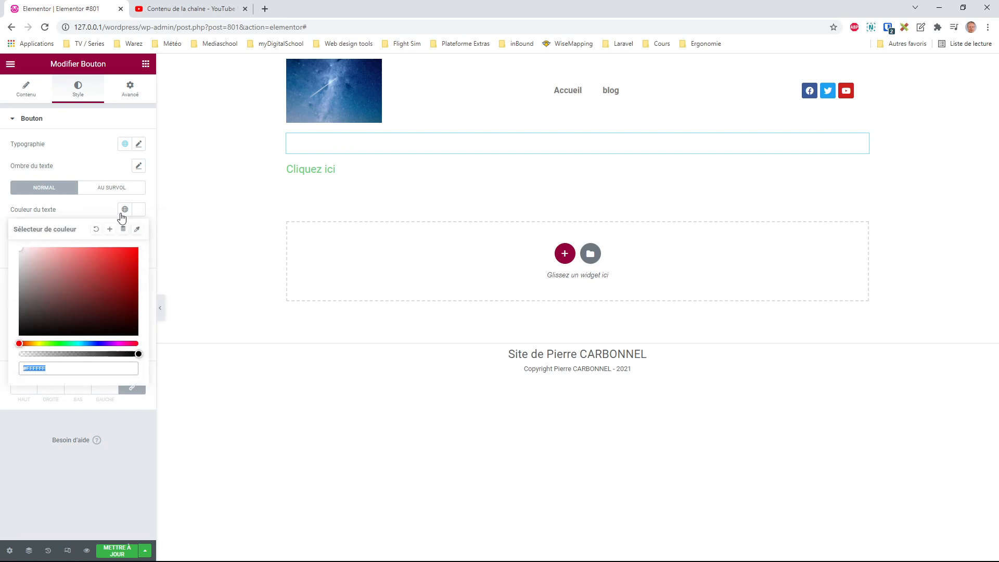
pyautogui.click(125, 210)
pyautogui.click(44, 312)
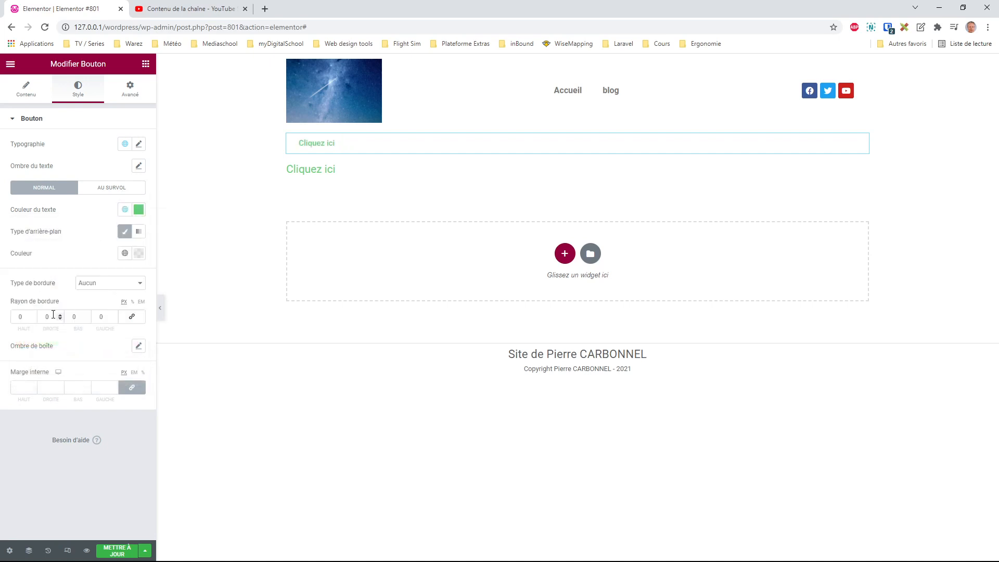
# Set the button's typography to a size of 1.3 em and a weight of 400
pyautogui.click(138, 145)
pyautogui.click(109, 211)
pyautogui.click(132, 224)
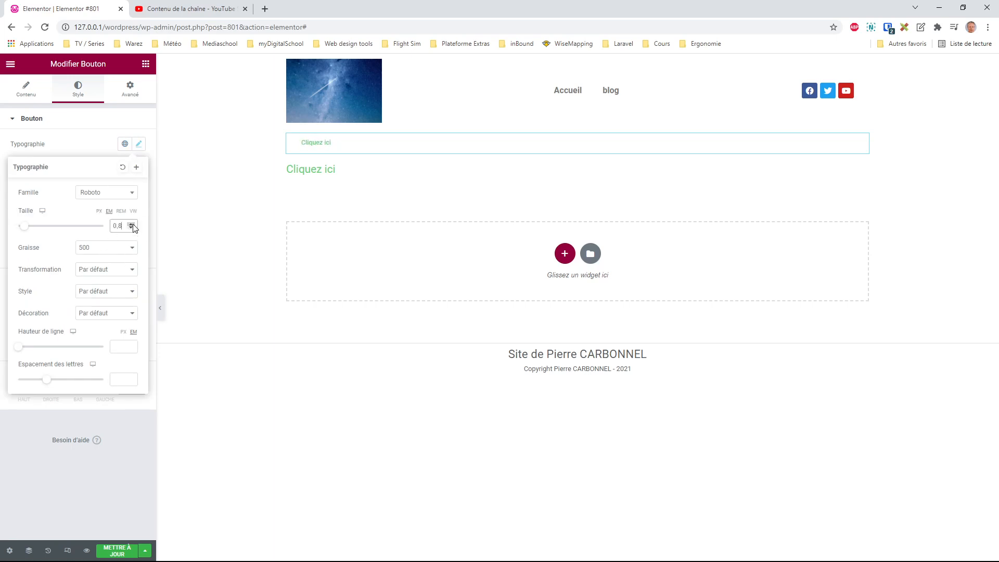
pyautogui.click(131, 223)
pyautogui.click(132, 224)
pyautogui.click(131, 223)
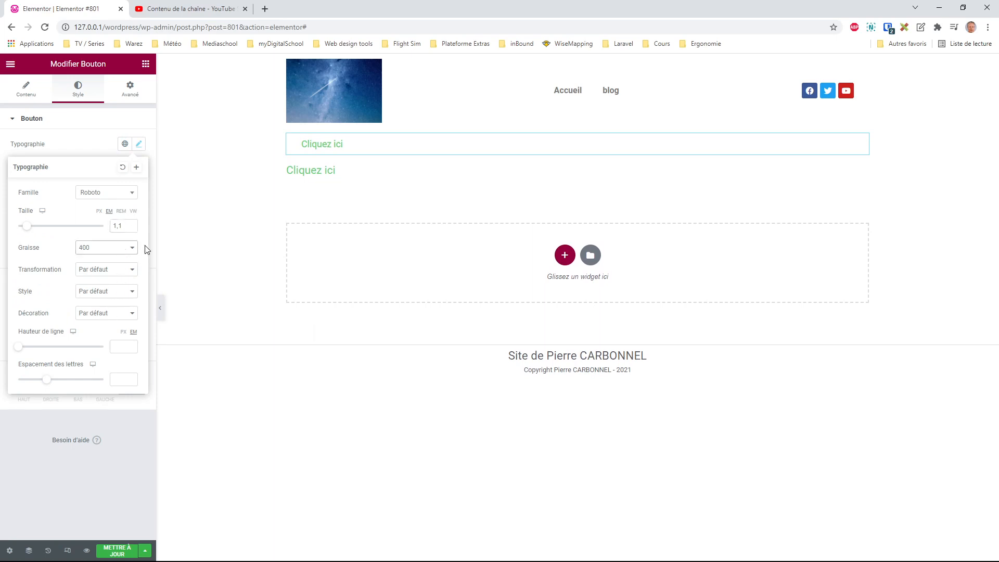
pyautogui.click(131, 224)
pyautogui.click(132, 224)
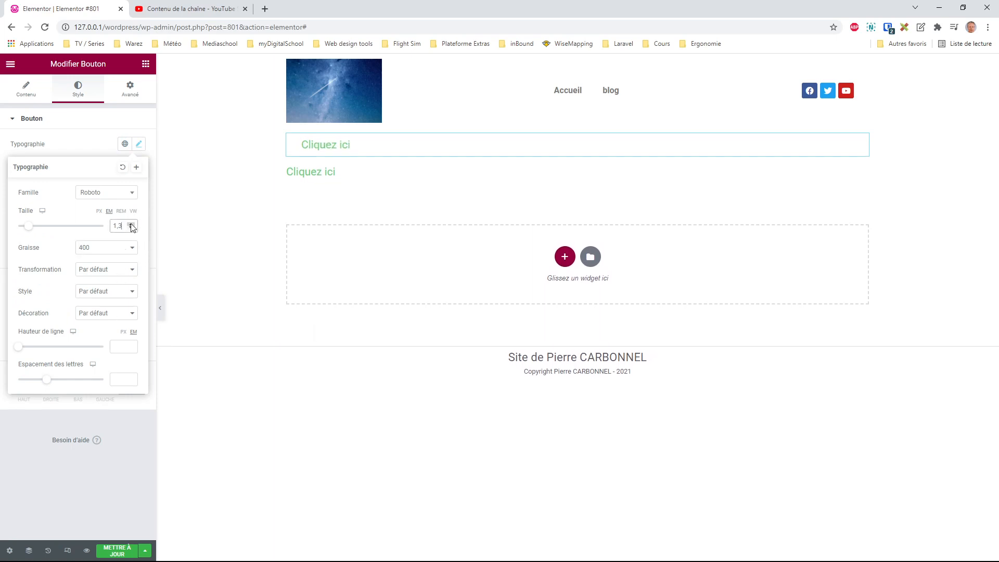
pyautogui.click(140, 443)
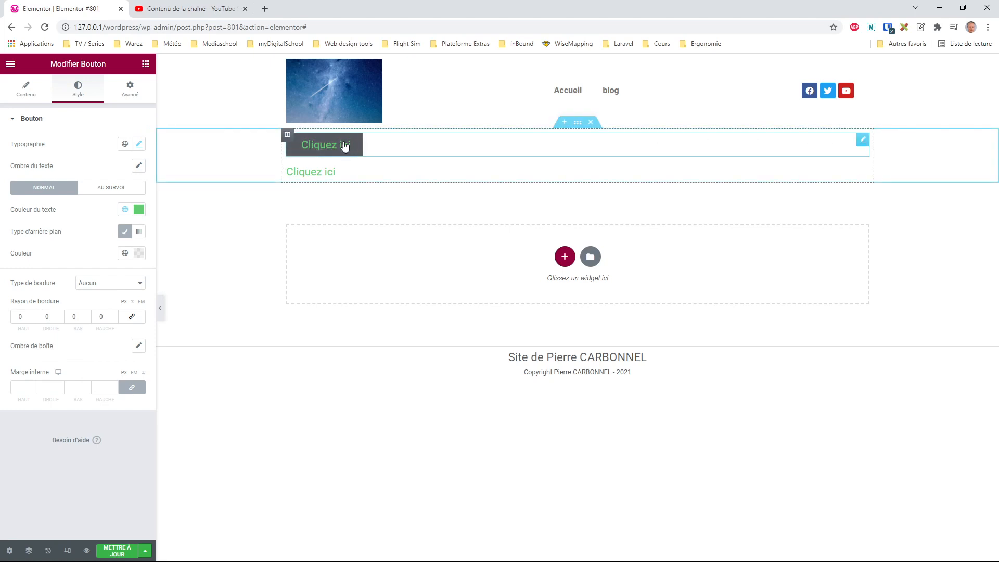
# Make the button's hover background fully transparent by setting its colour to #54595F00
pyautogui.click(112, 189)
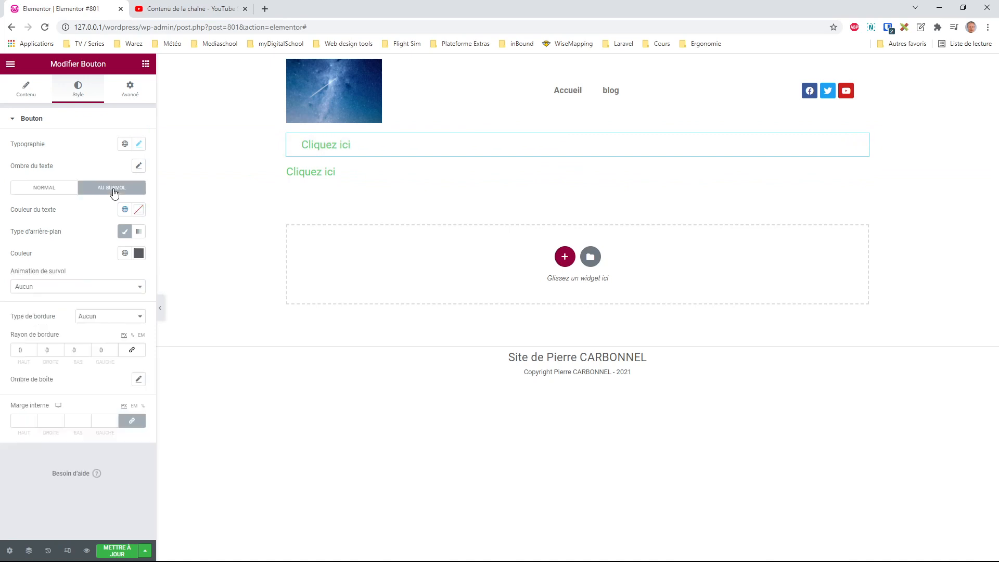
pyautogui.click(138, 253)
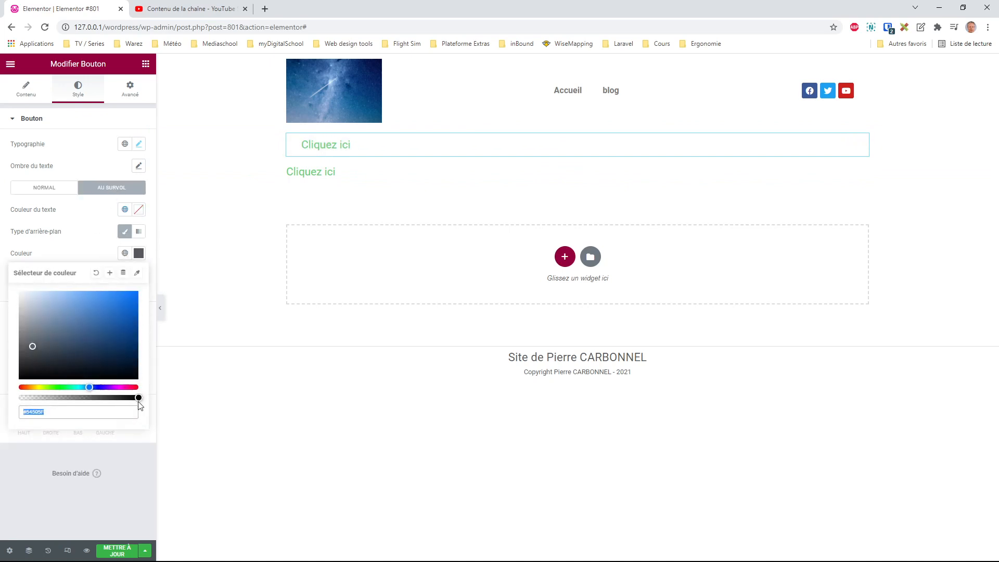
pyautogui.moveTo(138, 401); pyautogui.dragTo(6, 404)
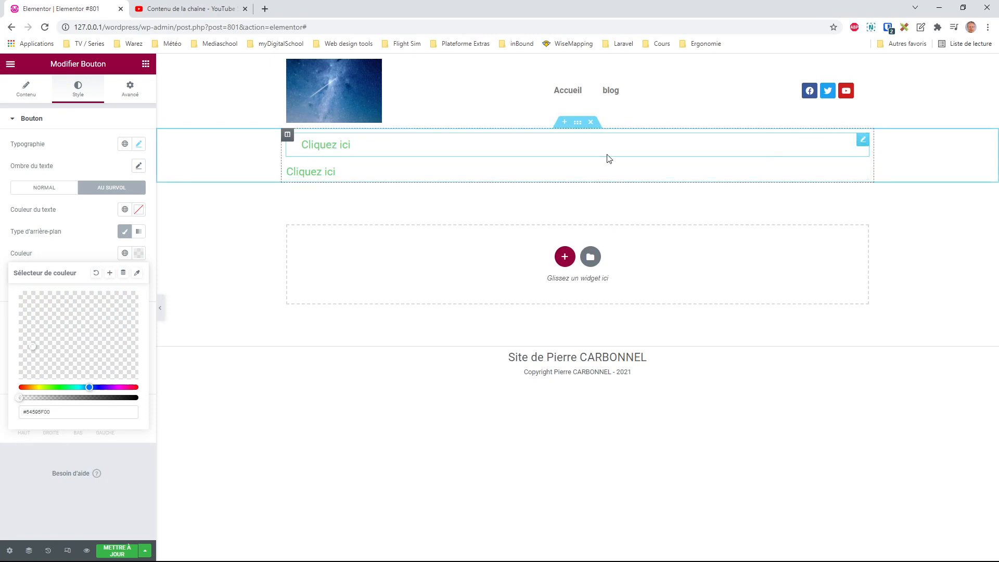
pyautogui.click(79, 96)
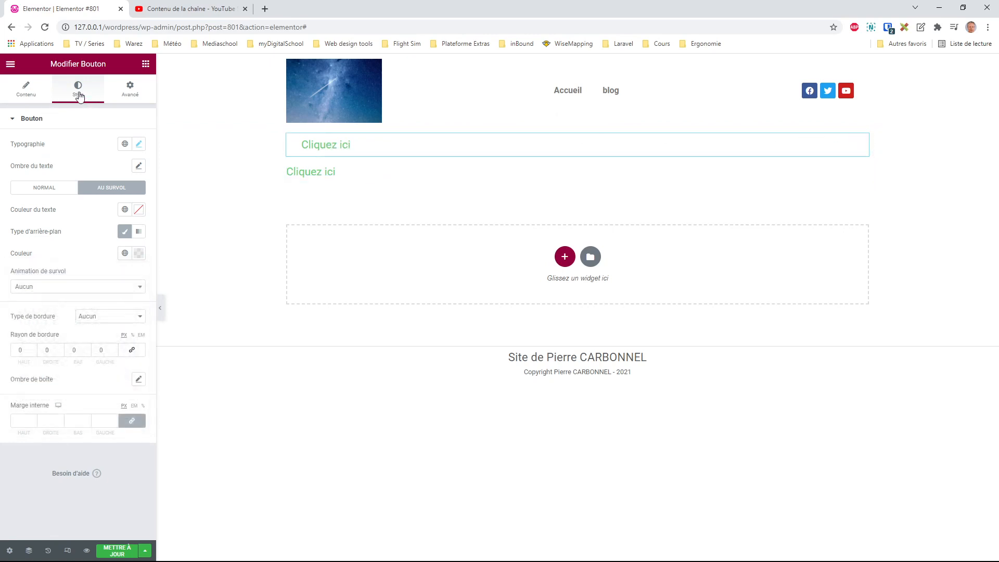
# Apply the Push hover animation to the button and preview the page without the editing panel
pyautogui.click(90, 291)
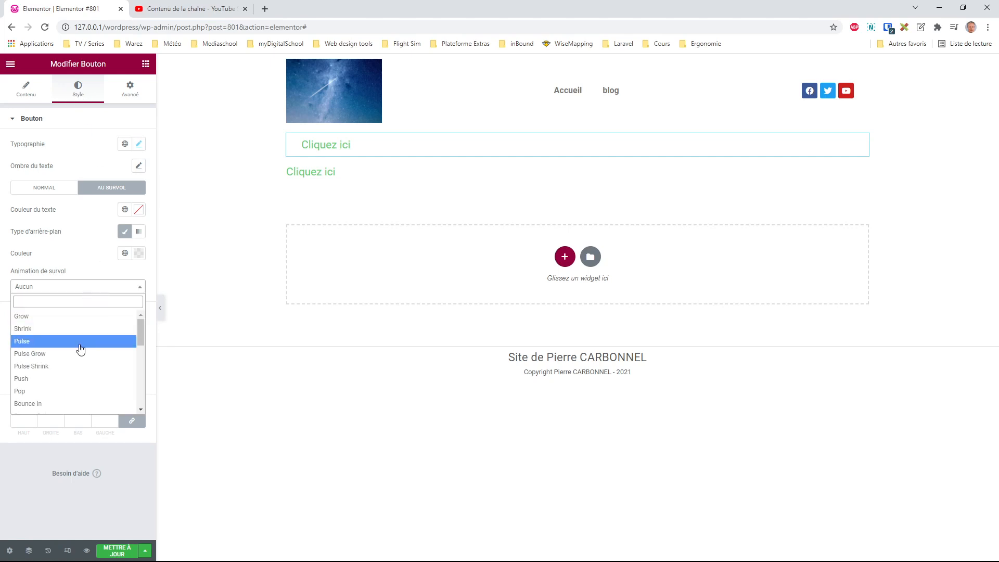
pyautogui.click(70, 381)
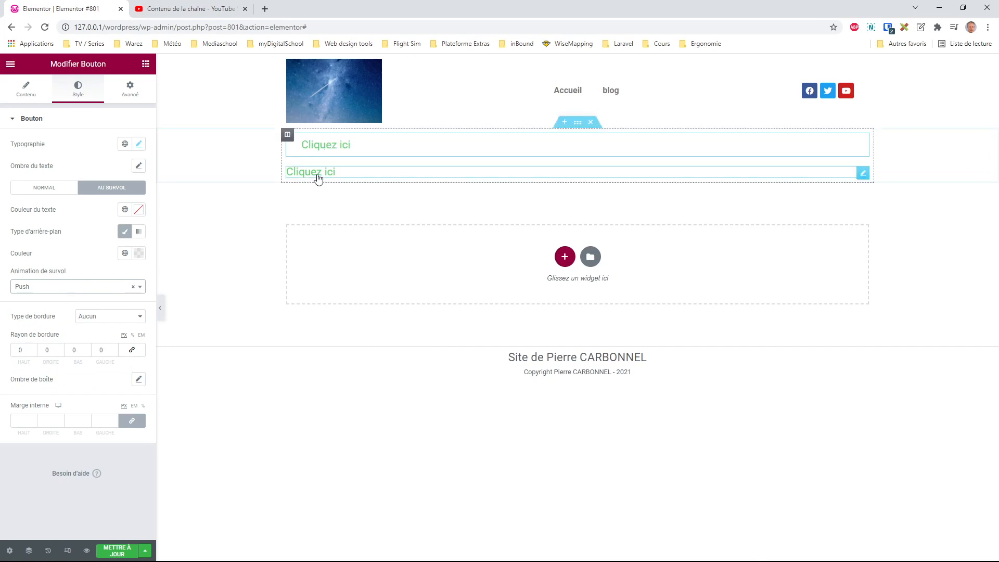
pyautogui.click(161, 310)
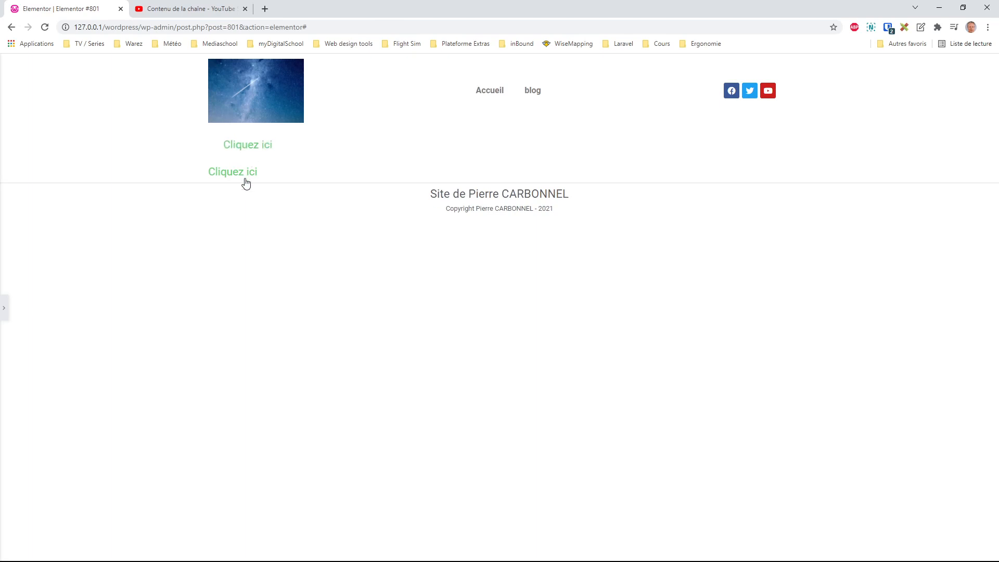
# Return to editing the button and set its hover background opacity to zero again
pyautogui.click(5, 307)
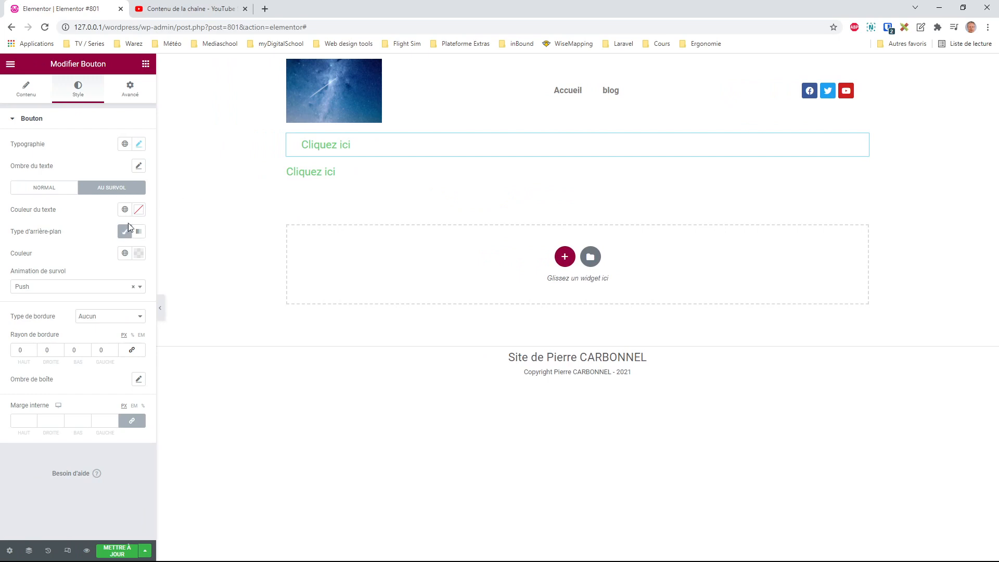
pyautogui.click(139, 253)
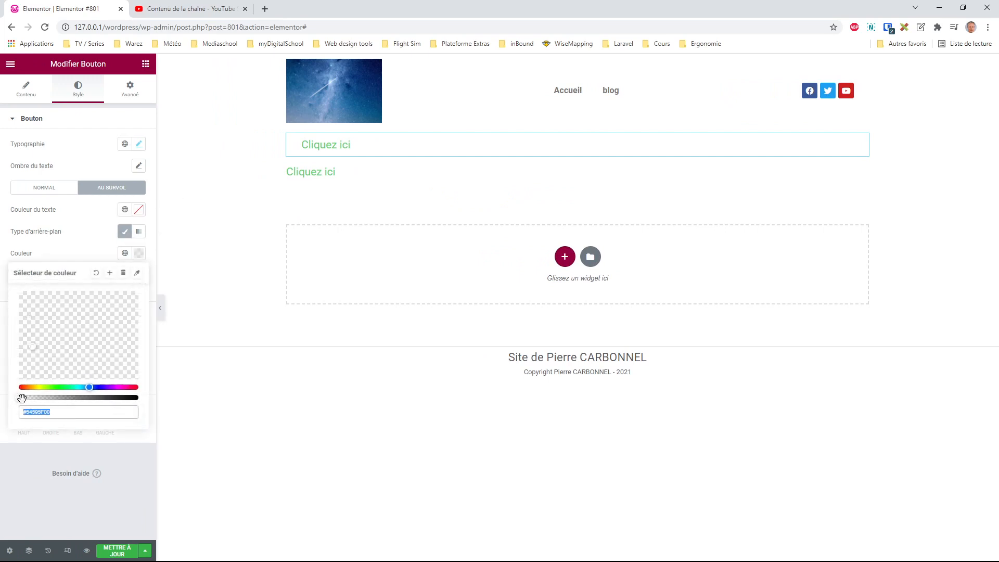
pyautogui.moveTo(21, 398)
pyautogui.mouseDown()
pyautogui.moveTo(106, 397)
pyautogui.moveTo(19, 398)
pyautogui.mouseUp()
# Give the button a nearly opaque green normal background (#61CE70F5) and white text (#FFFFFF)
pyautogui.click(51, 189)
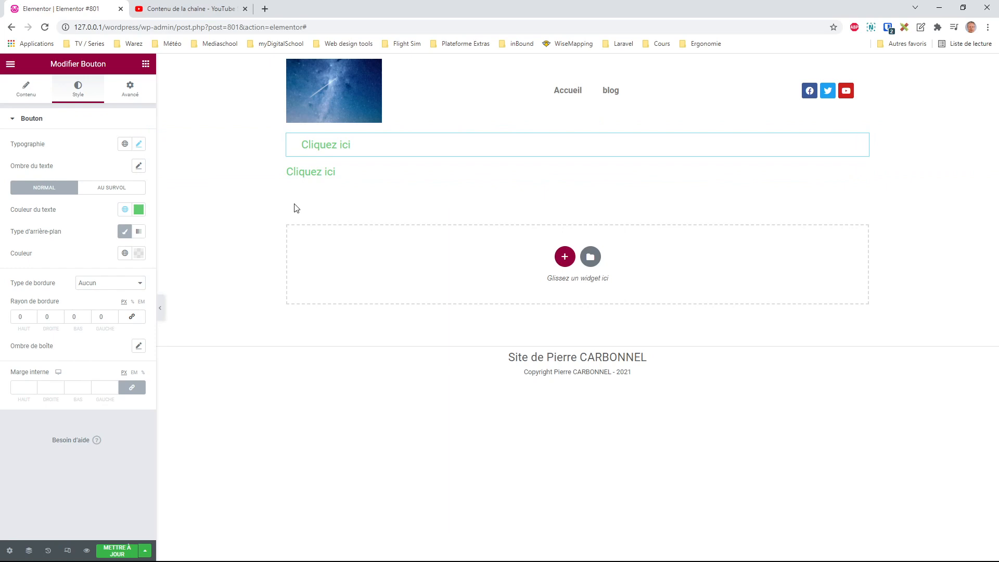
pyautogui.click(138, 253)
pyautogui.click(35, 412)
pyautogui.moveTo(18, 398); pyautogui.dragTo(135, 408)
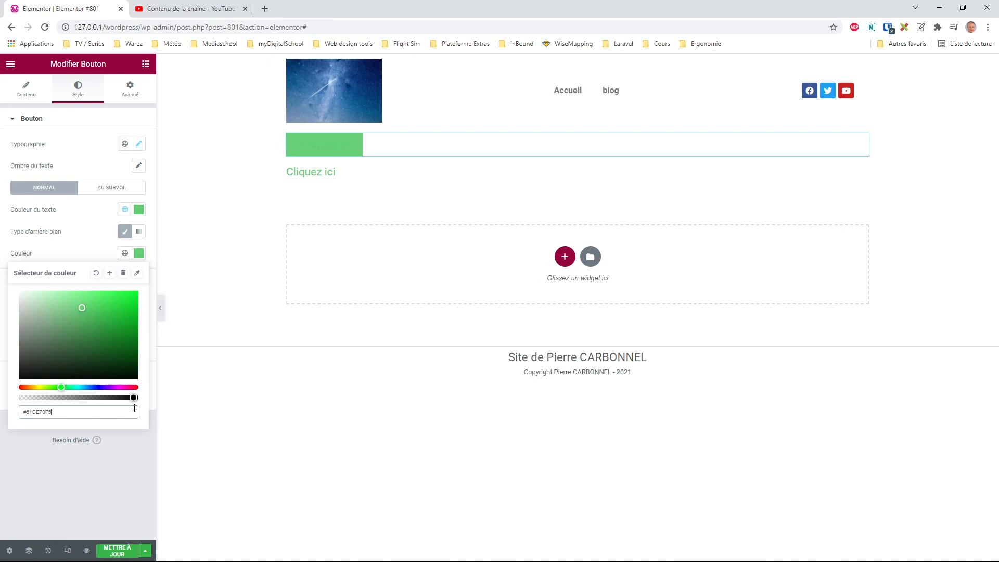
pyautogui.click(138, 209)
pyautogui.moveTo(73, 315); pyautogui.dragTo(19, 250)
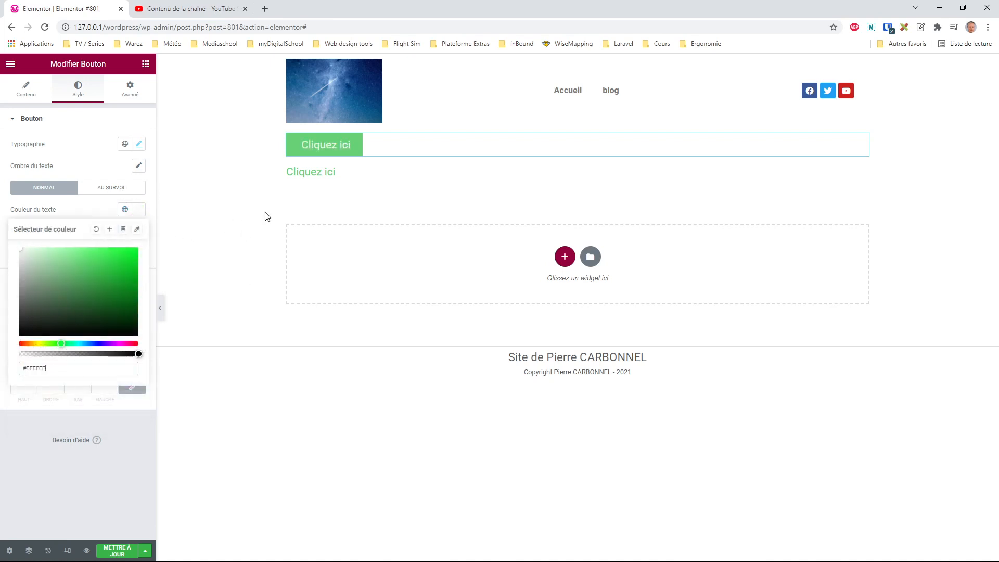
# Delete the title widget below the button
pyautogui.rightClick(864, 175)
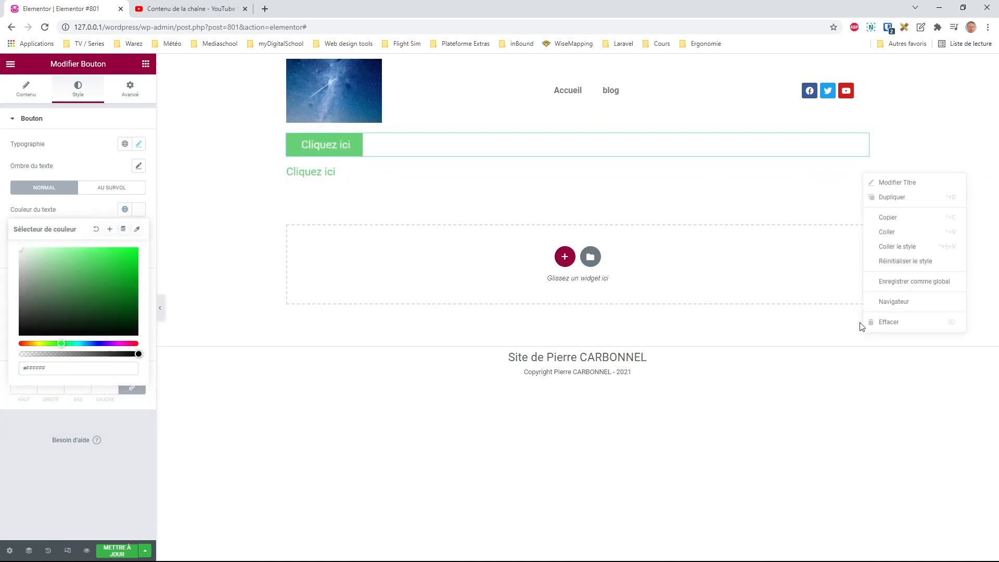
pyautogui.click(867, 323)
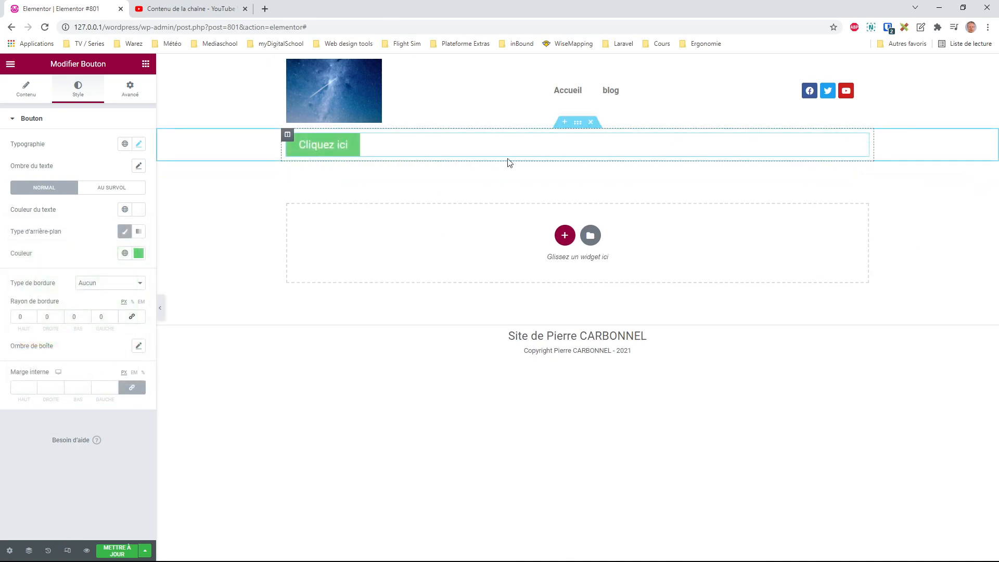
# Remove the button's hover animation and set its hover background to the global dark grey
pyautogui.click(121, 191)
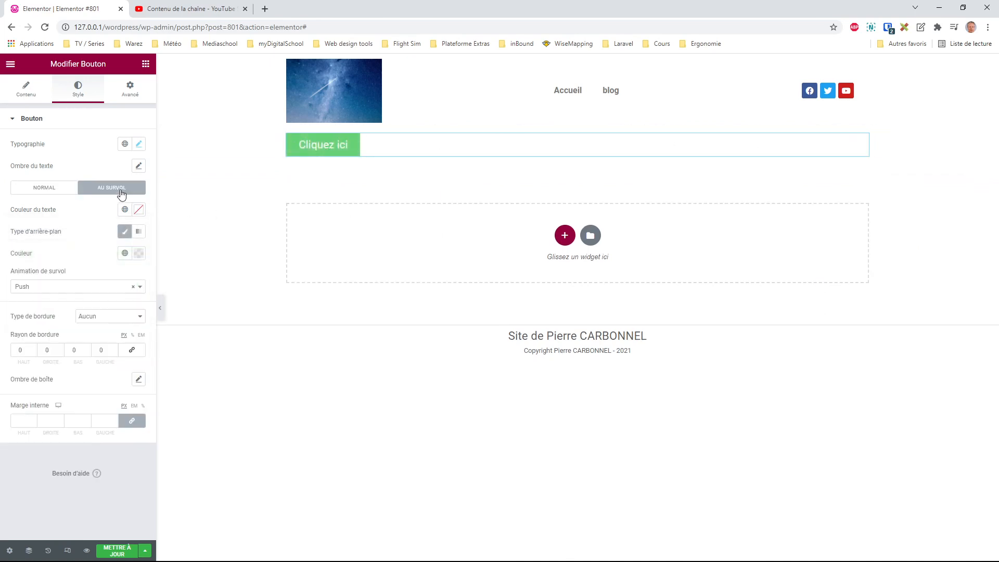
pyautogui.click(134, 286)
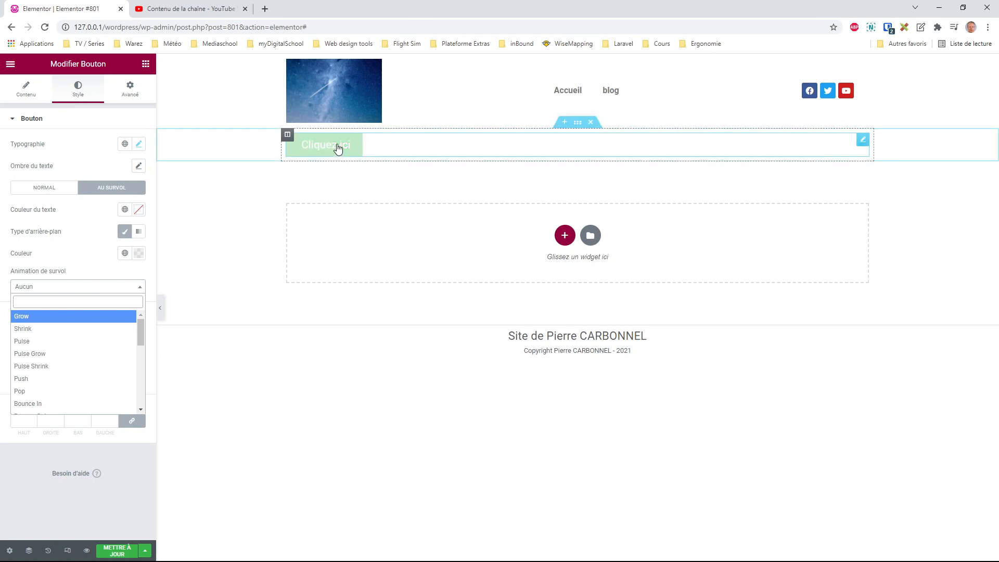
pyautogui.click(125, 252)
pyautogui.click(36, 340)
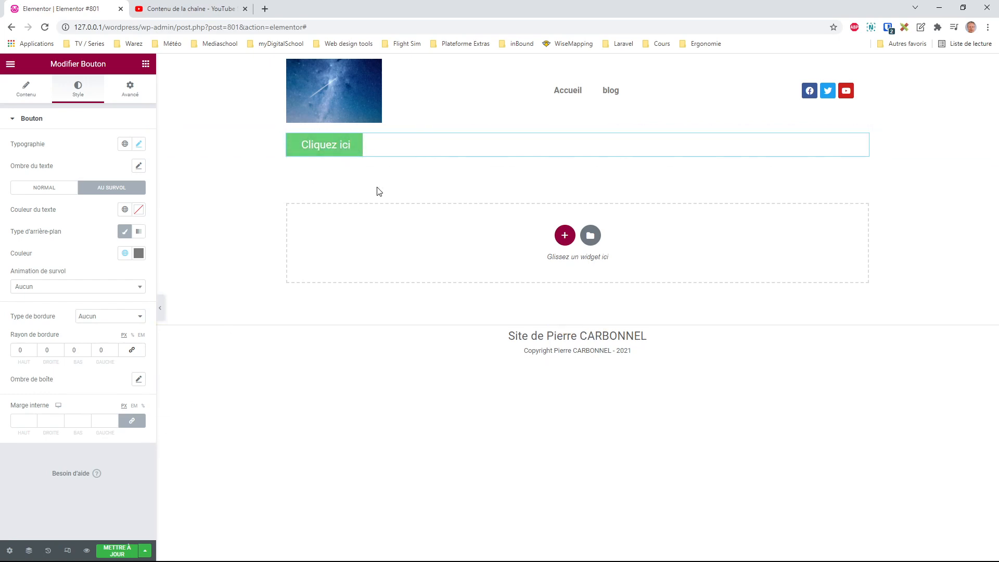
# Unlink the margins of the section containing the button and set its top margin to 4%
pyautogui.click(146, 65)
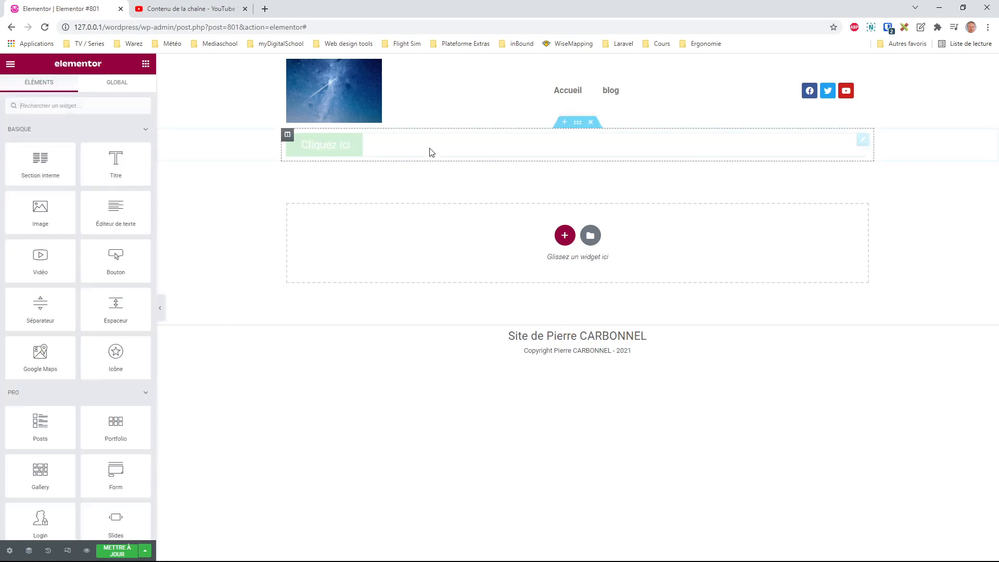
pyautogui.click(578, 122)
pyautogui.click(130, 88)
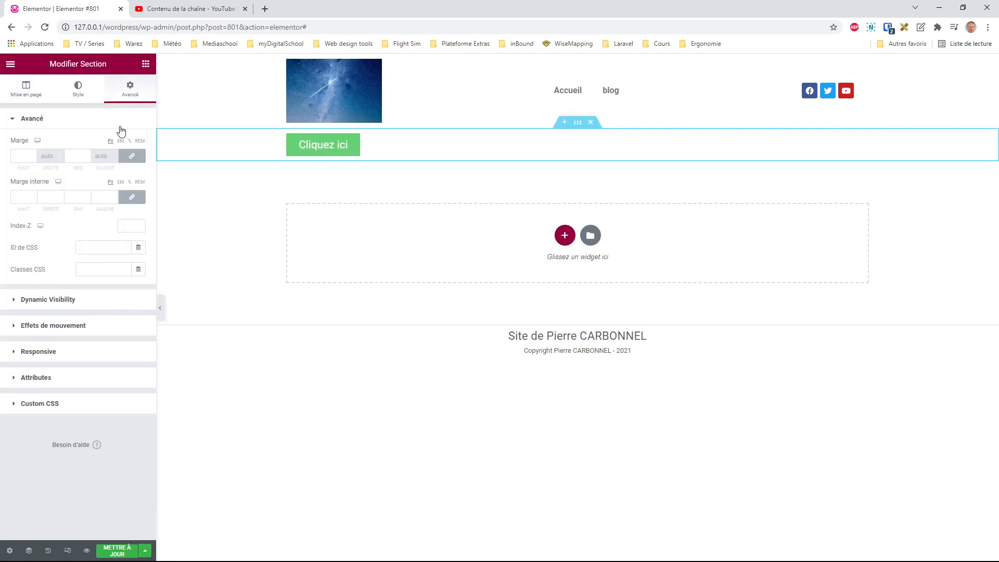
pyautogui.click(132, 156)
pyautogui.click(18, 155)
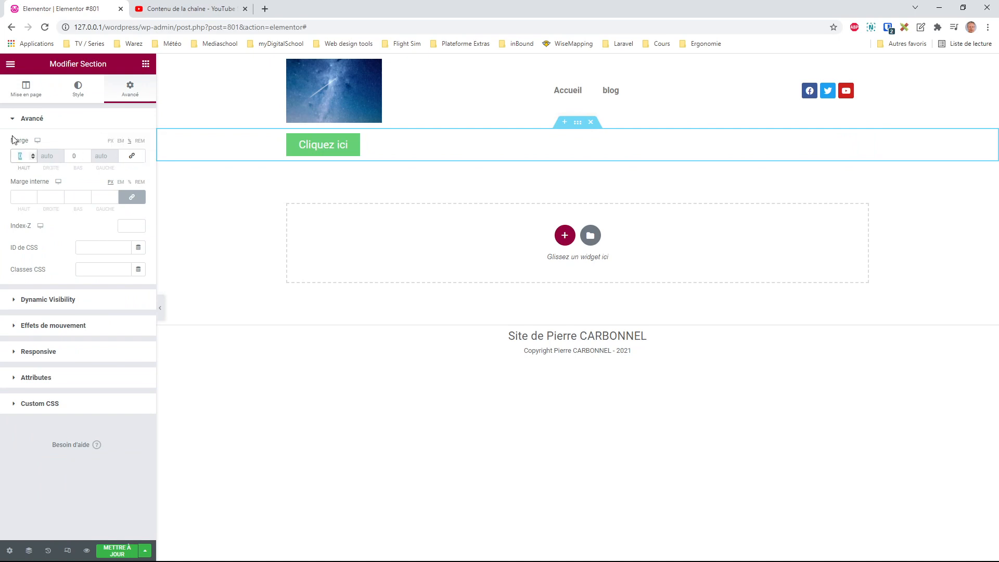
pyautogui.write('4')
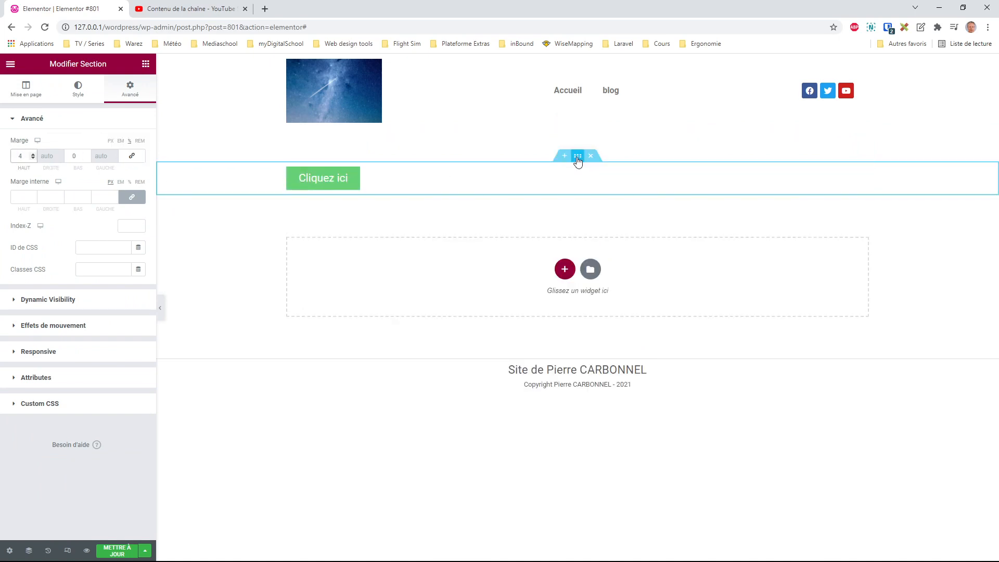
# Add an image widget above the button using the media library photo of hands writing beside a laptop
pyautogui.click(863, 173)
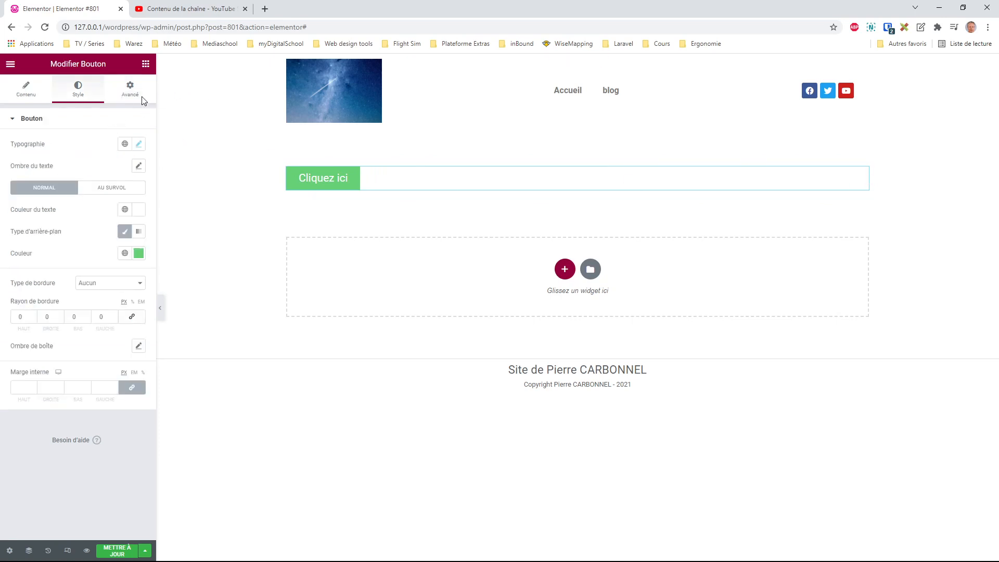
pyautogui.click(145, 64)
pyautogui.moveTo(39, 216); pyautogui.dragTo(392, 178)
pyautogui.click(89, 183)
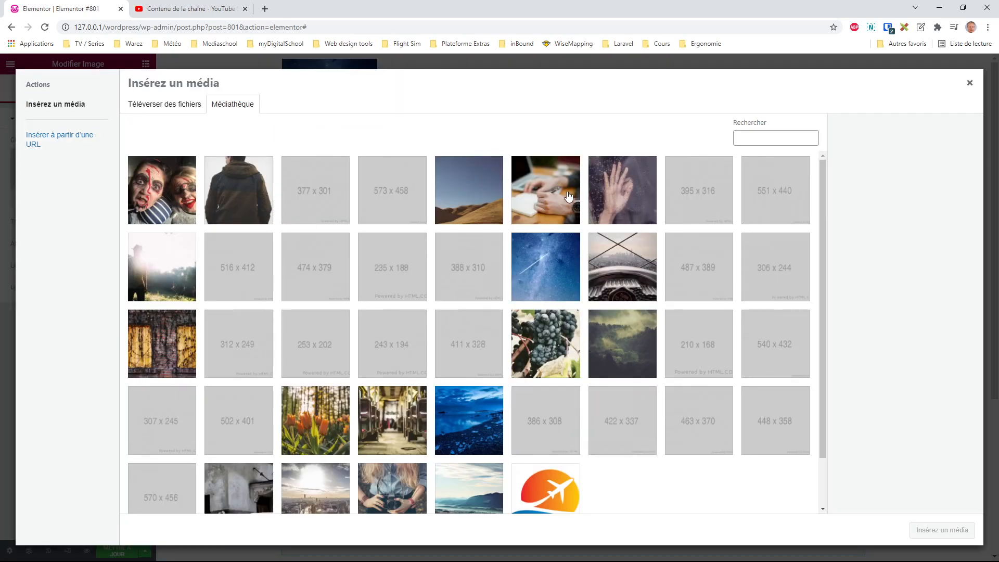
pyautogui.click(569, 196)
pyautogui.click(945, 530)
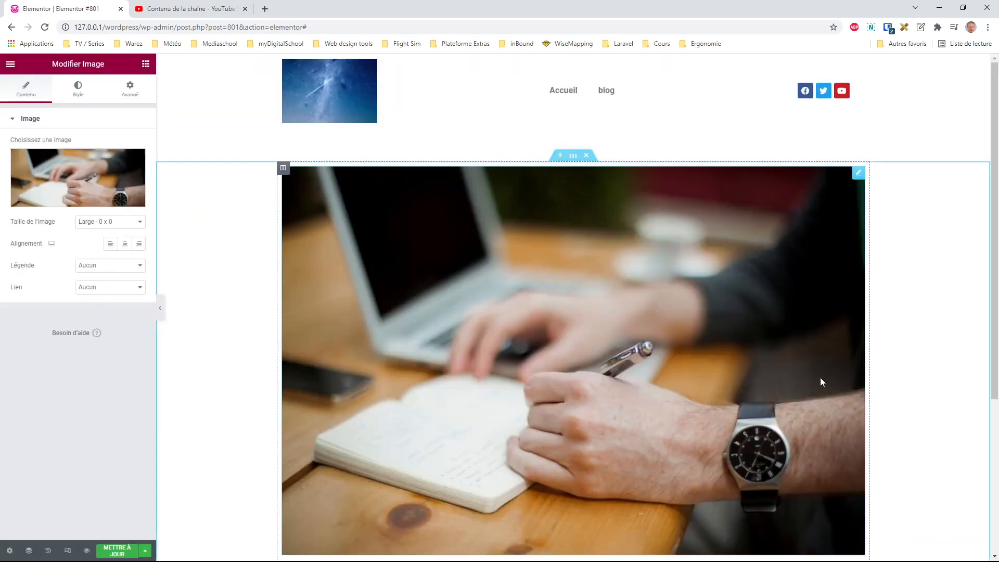
# Set the boxed content width of the section holding the image and button to 500
pyautogui.scroll(-3, 676, 302)
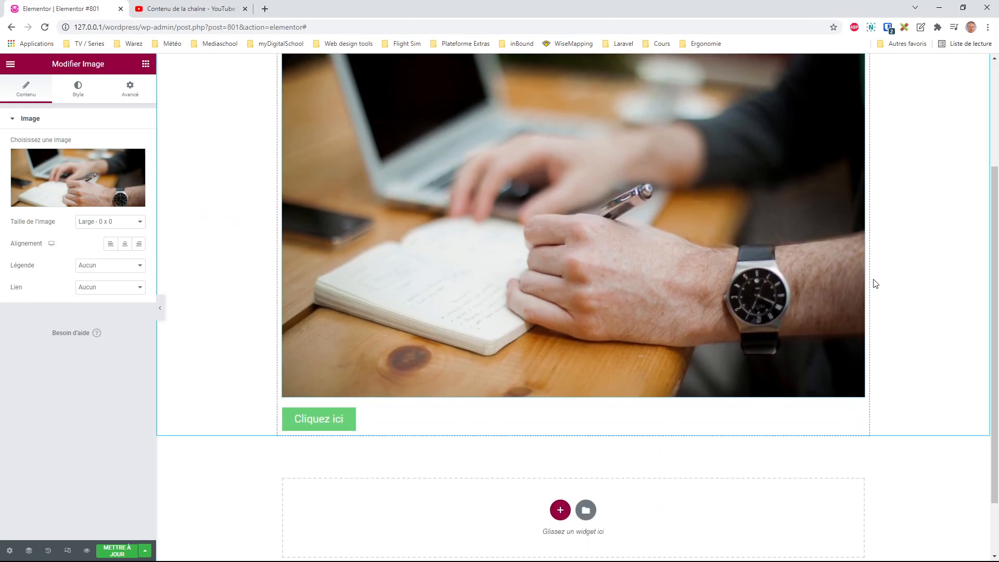
pyautogui.scroll(3, 729, 219)
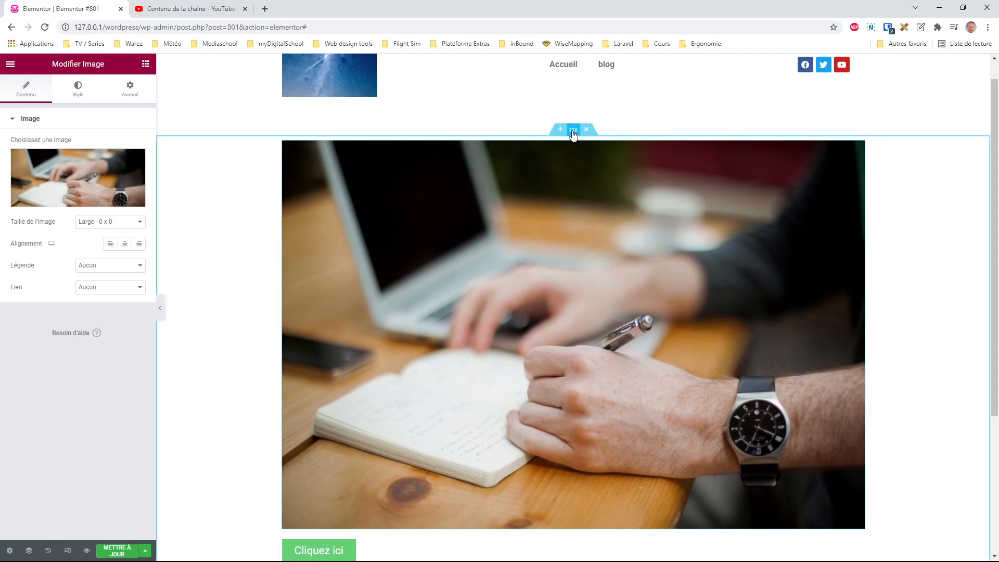
pyautogui.click(573, 130)
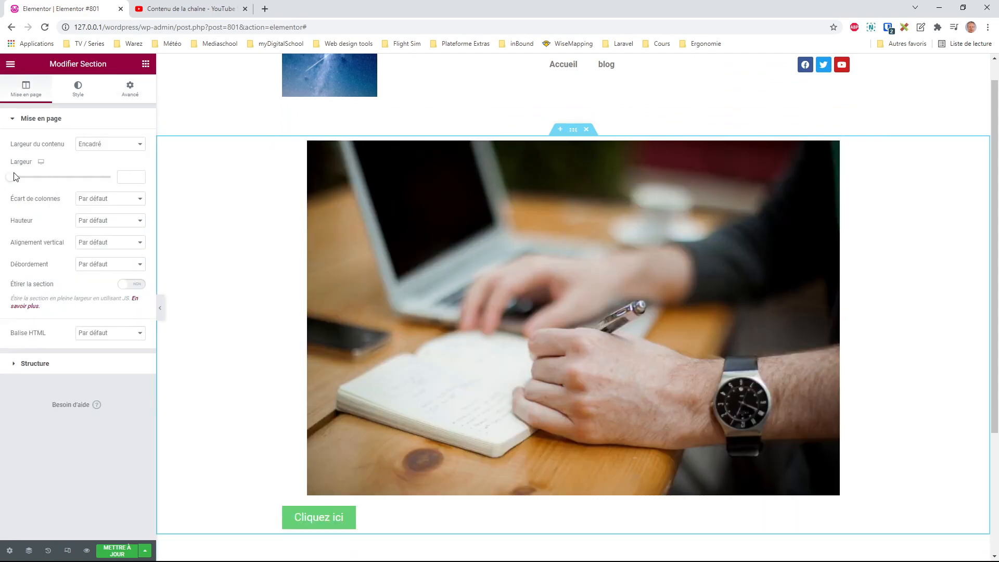
pyautogui.moveTo(10, 179)
pyautogui.mouseDown()
pyautogui.moveTo(19, 179)
pyautogui.moveTo(10, 180)
pyautogui.mouseUp()
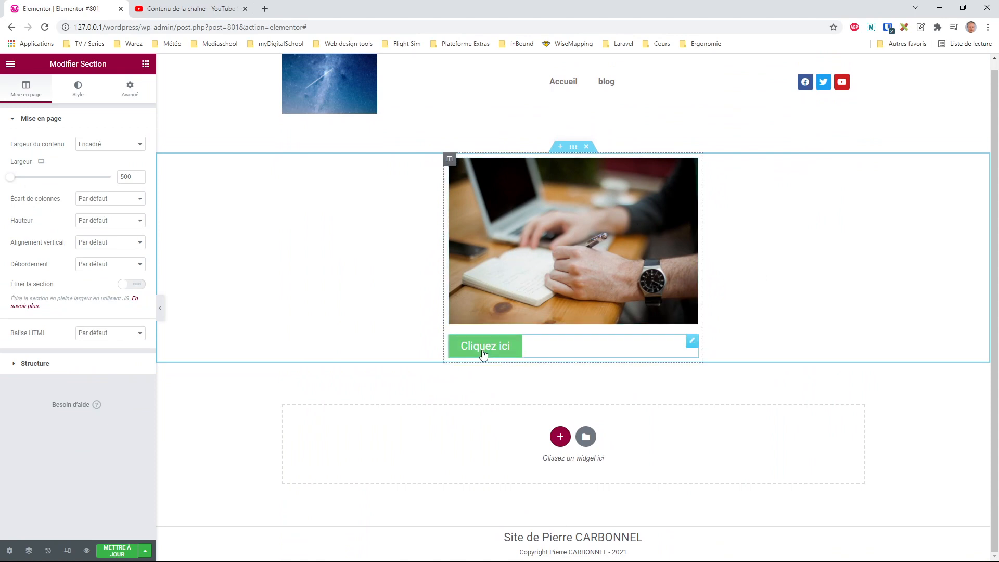
# Try the centred, right and left alignments on the green button, ending with the justified alignment
pyautogui.click(693, 343)
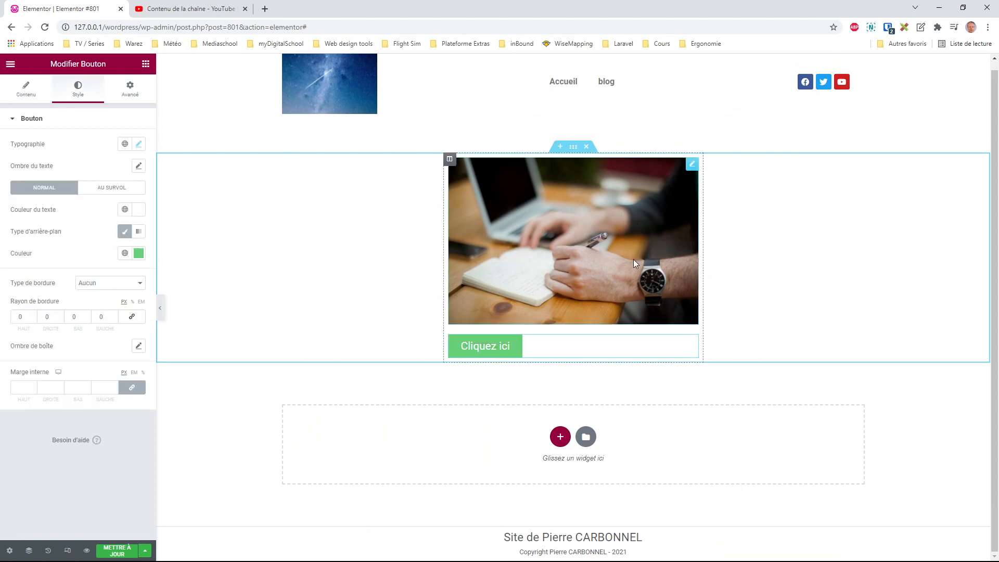
pyautogui.click(27, 92)
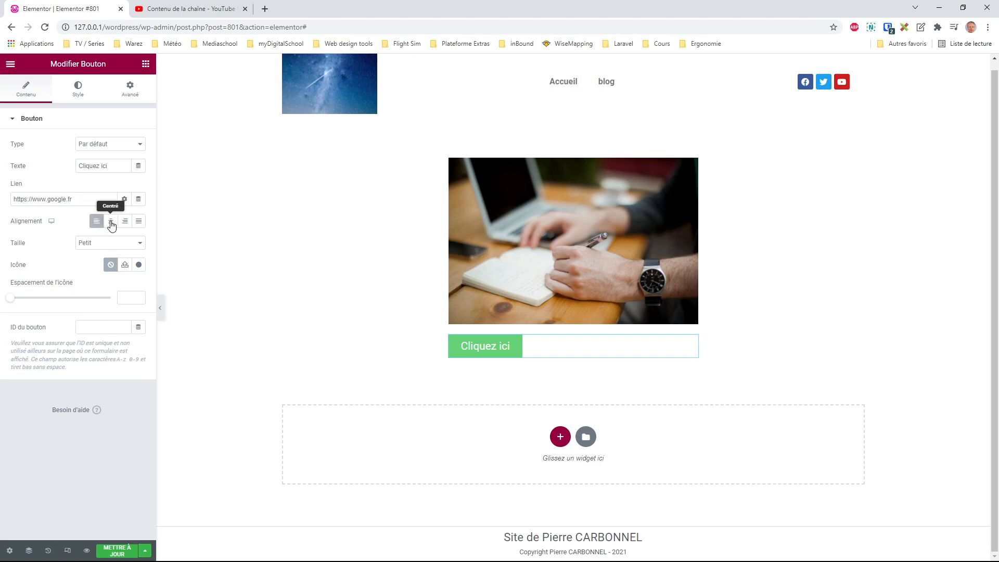
pyautogui.click(111, 222)
pyautogui.click(123, 224)
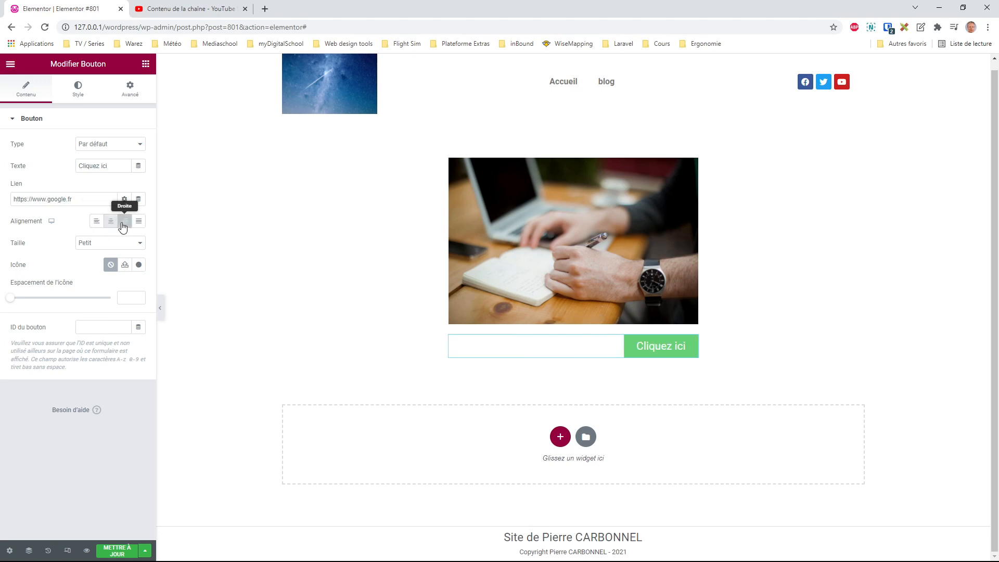
pyautogui.click(97, 222)
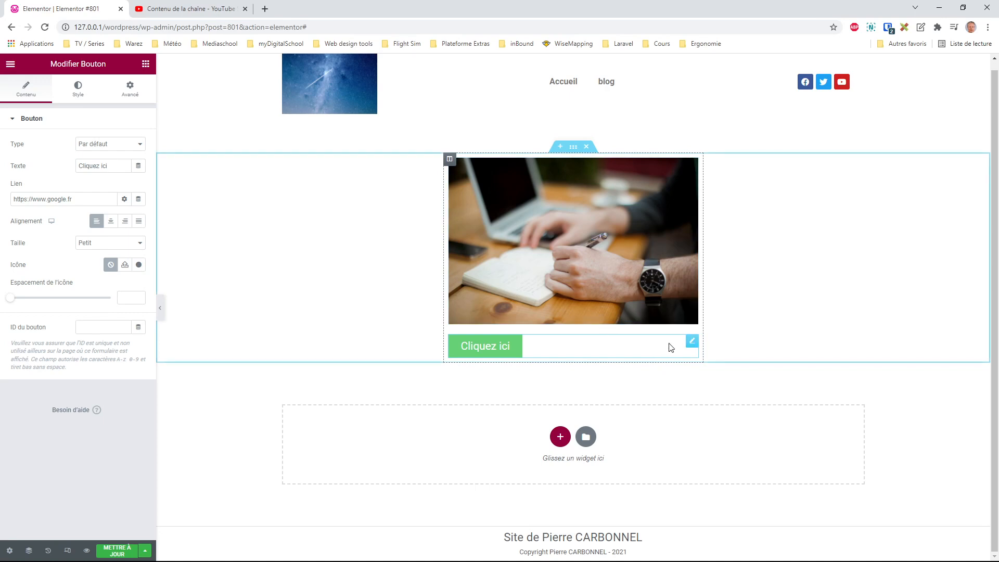
pyautogui.click(139, 223)
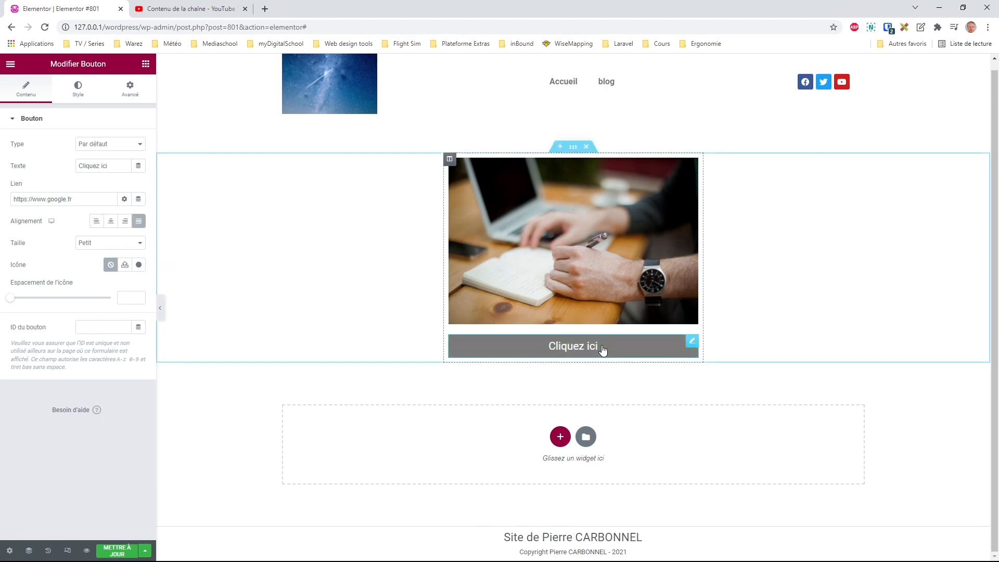
# Try narrower boxed content widths of 300, 250 and 200 on the section holding the image and button
pyautogui.click(573, 147)
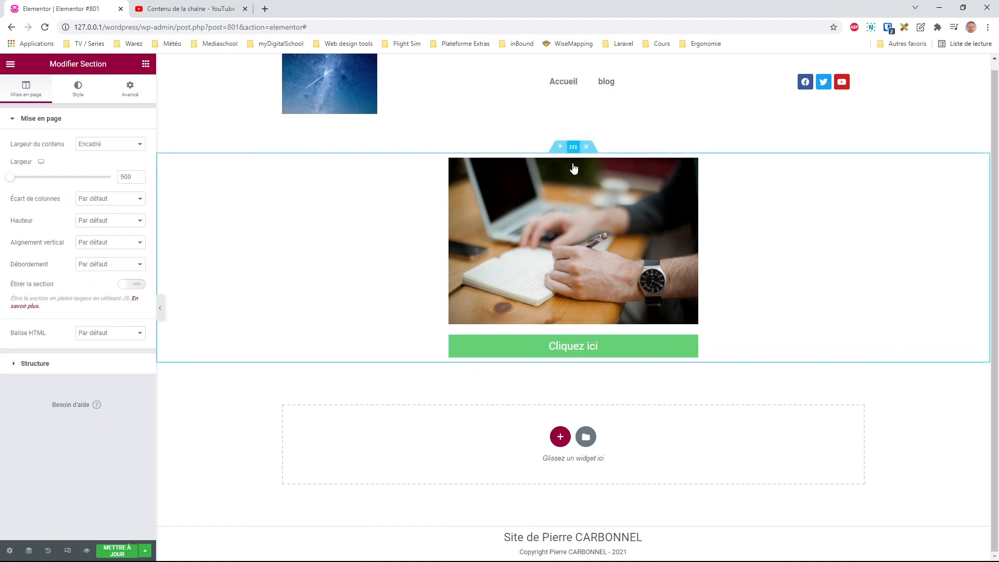
pyautogui.moveTo(14, 180)
pyautogui.mouseDown()
pyautogui.moveTo(43, 176)
pyautogui.moveTo(2, 180)
pyautogui.mouseUp()
pyautogui.write('300')
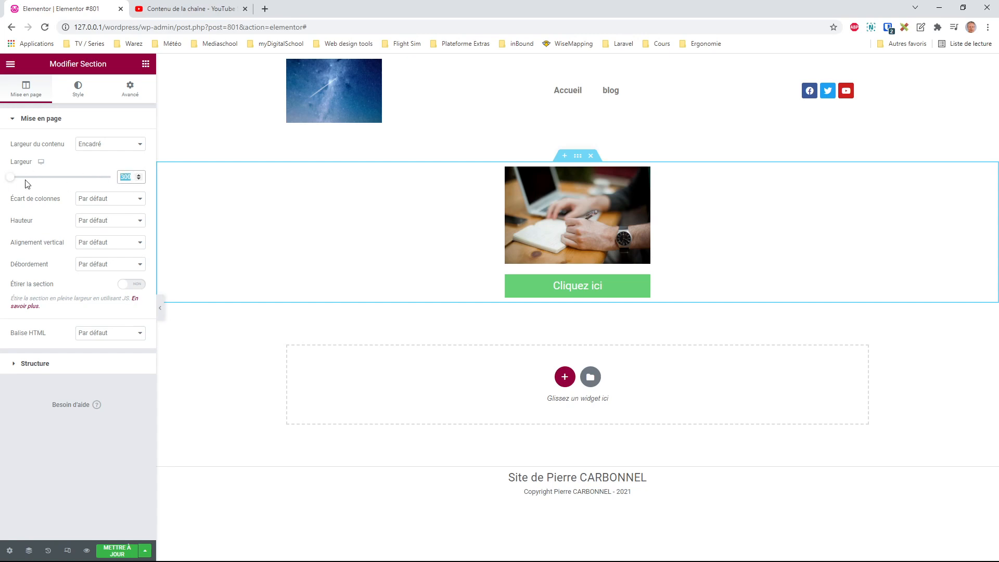
pyautogui.moveTo(10, 182)
pyautogui.mouseDown()
pyautogui.moveTo(33, 177)
pyautogui.moveTo(3, 179)
pyautogui.mouseUp()
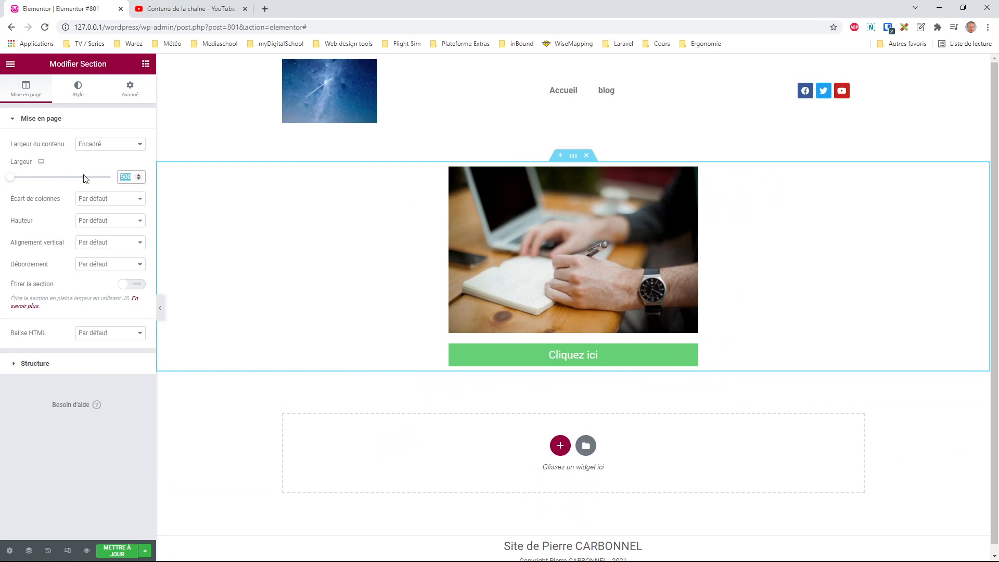
pyautogui.write('250')
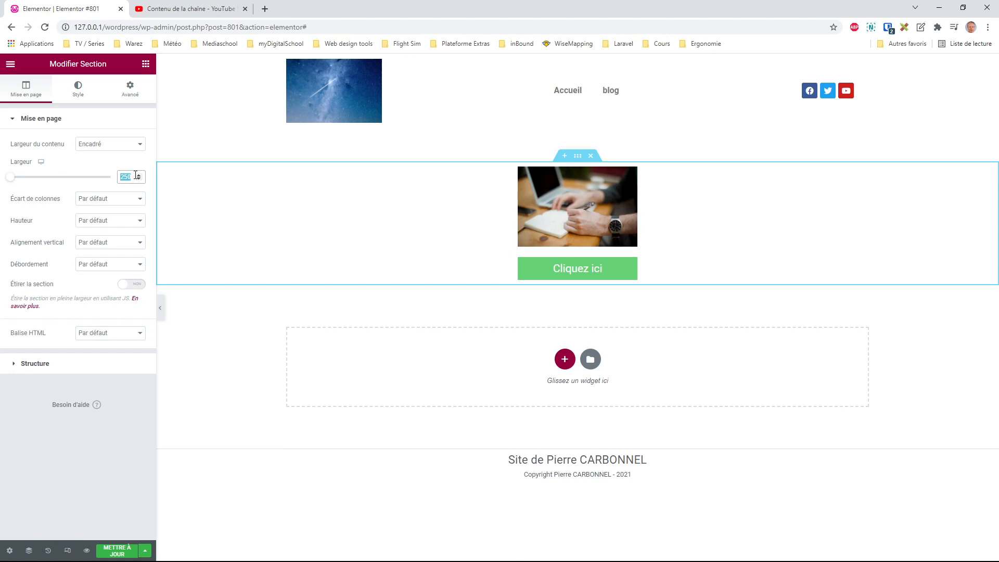
pyautogui.write('200')
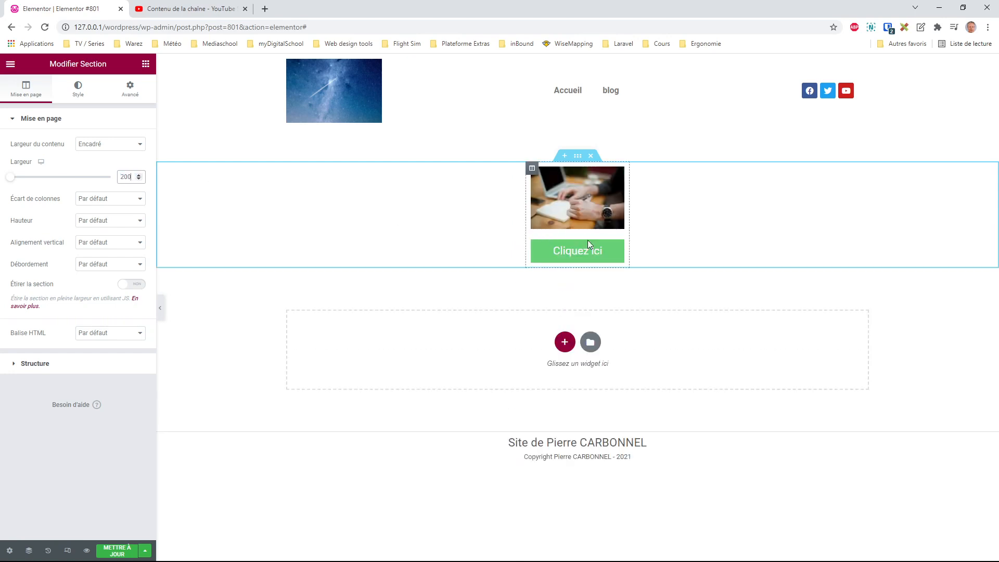
# Try wider boxed content widths of 1600 and 2000 on the section, ending back at 500
pyautogui.moveTo(14, 180); pyautogui.dragTo(117, 181)
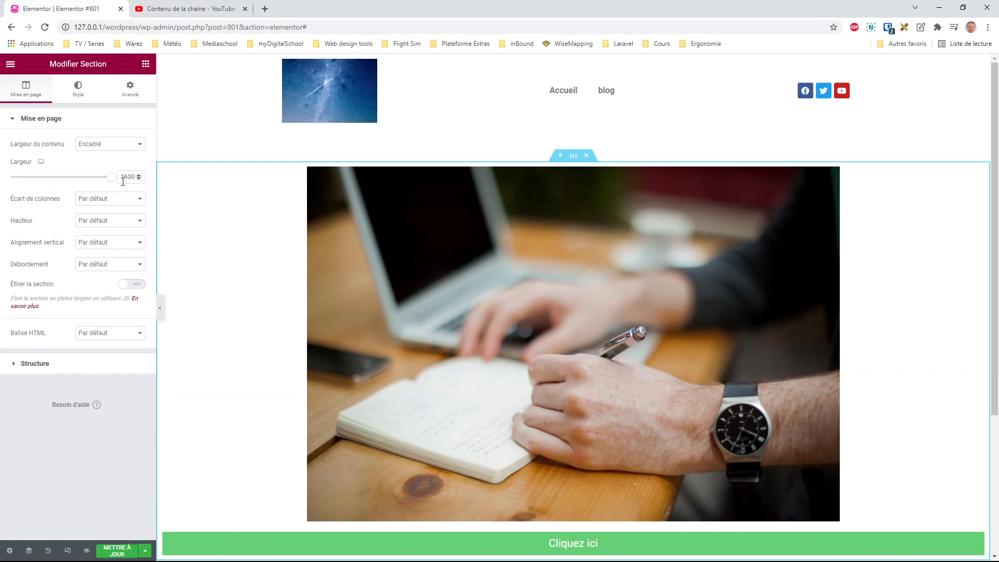
pyautogui.doubleClick(123, 178)
pyautogui.write('2000')
pyautogui.moveTo(111, 180); pyautogui.dragTo(3, 181)
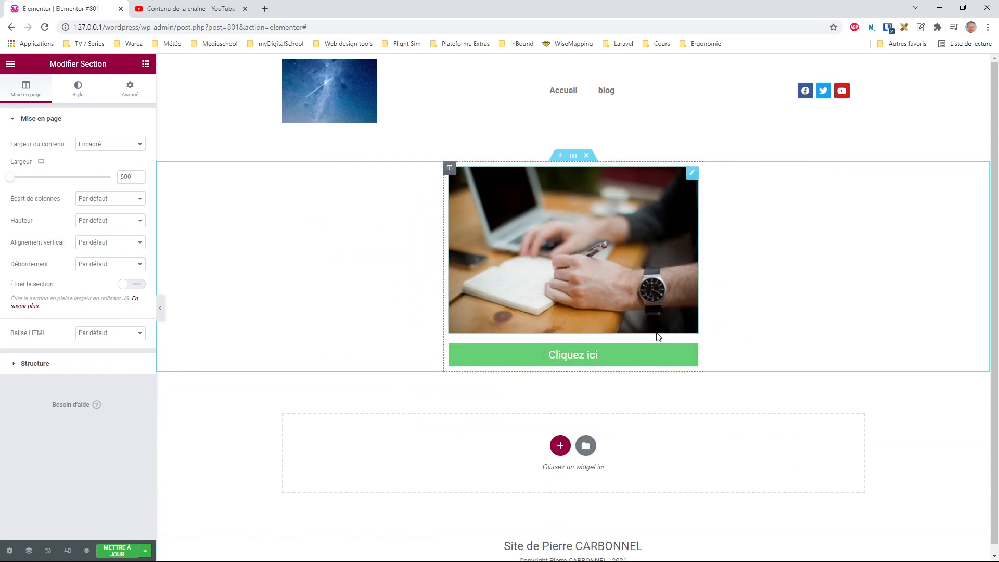
# Duplicate the justified button below the image and give the upper copy a custom width of 50%
pyautogui.rightClick(696, 350)
pyautogui.click(723, 370)
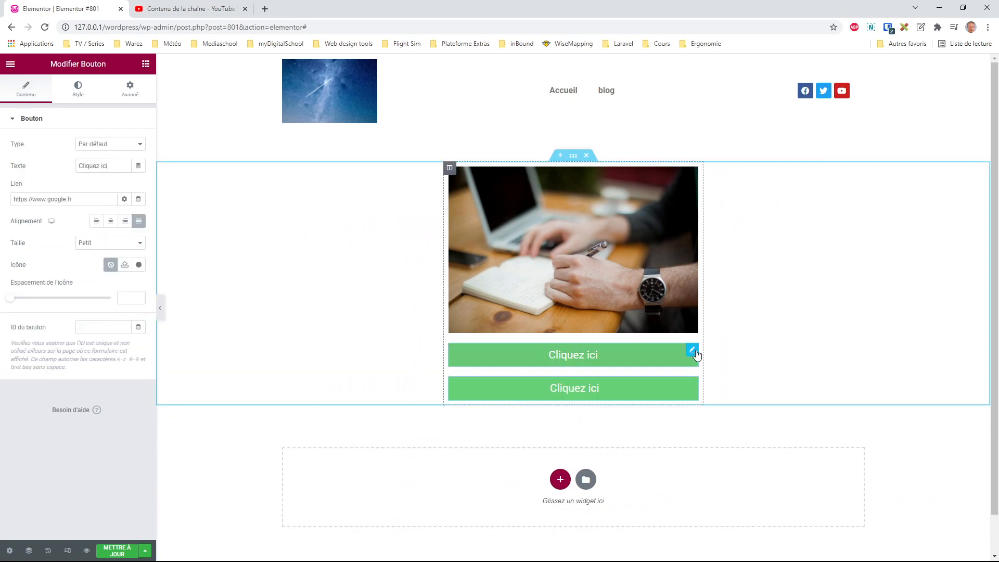
pyautogui.click(694, 351)
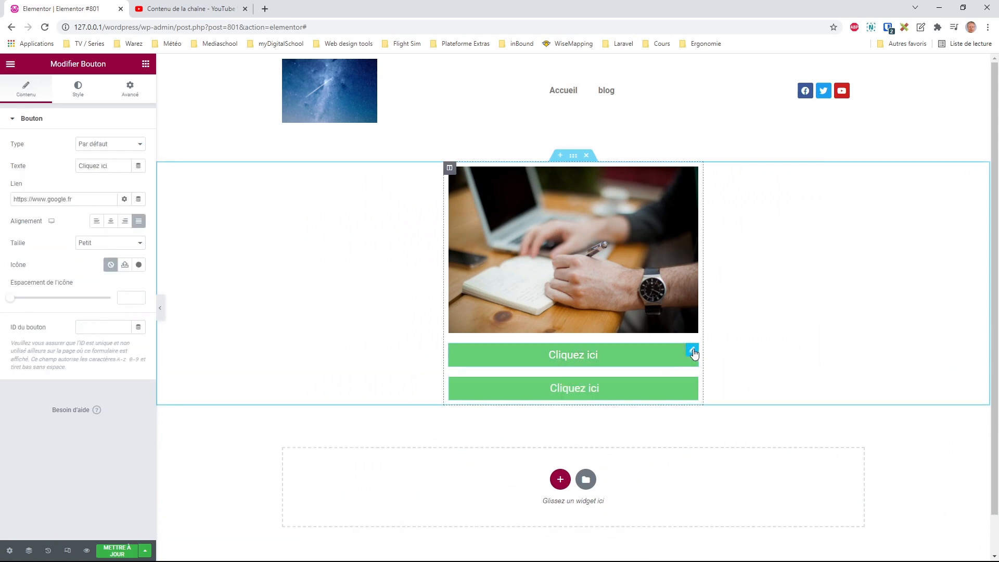
pyautogui.click(131, 92)
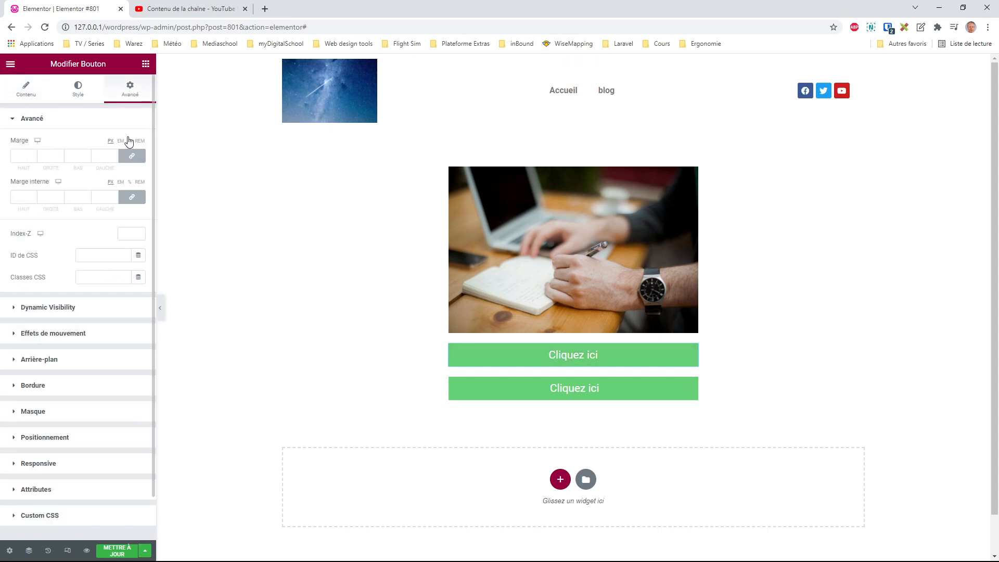
pyautogui.click(58, 440)
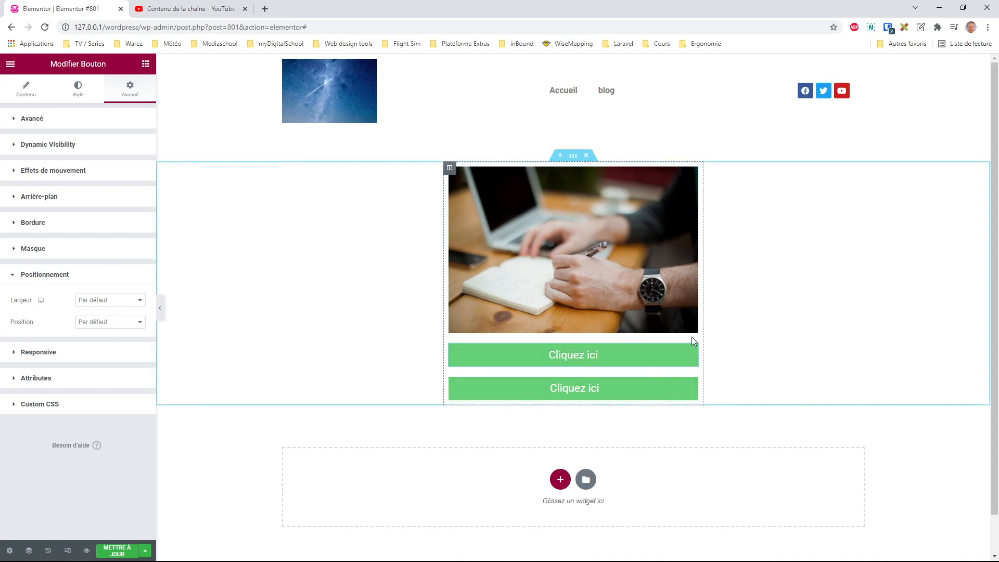
pyautogui.click(114, 369)
pyautogui.click(132, 319)
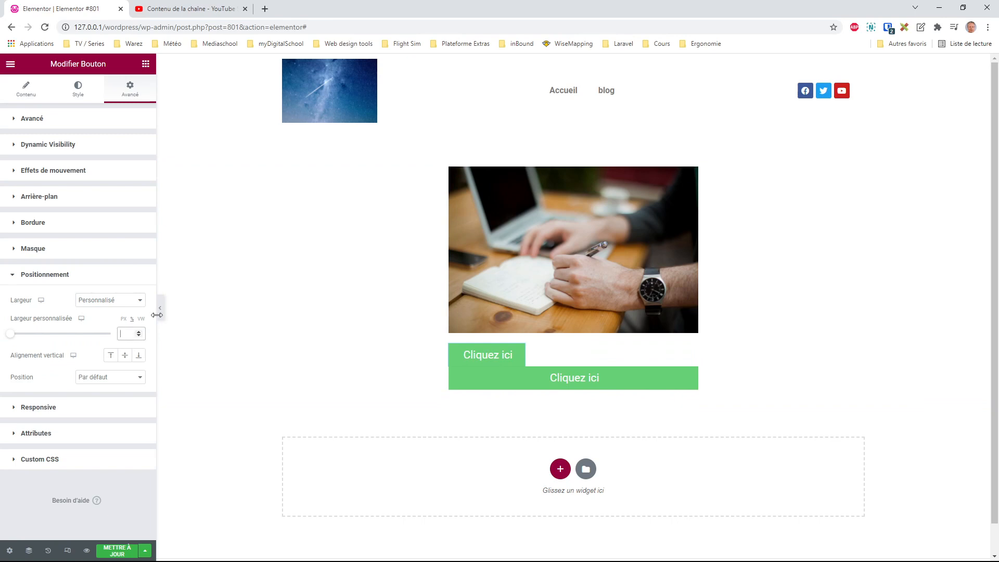
pyautogui.write('50')
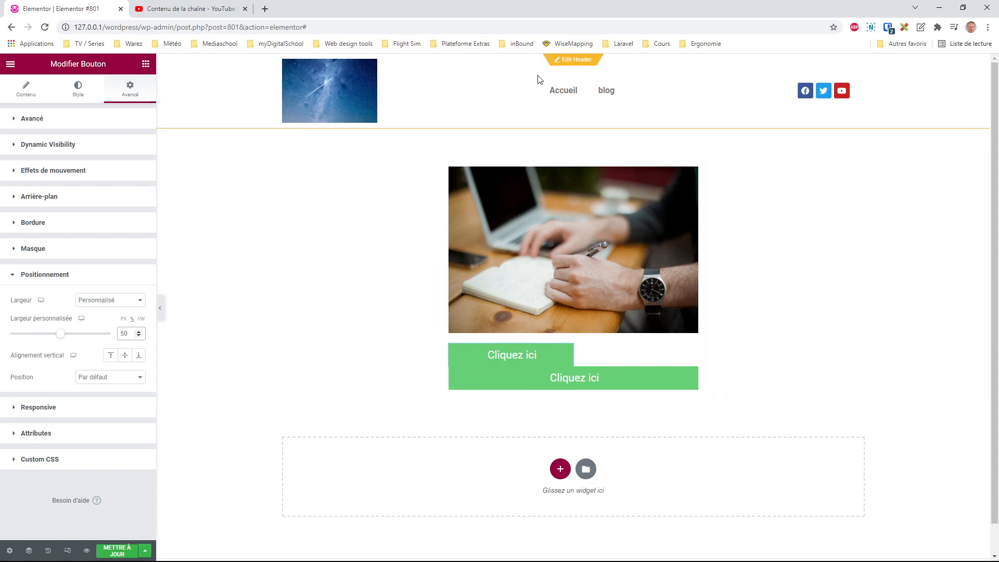
# Set the section's boxed content width to 642 and check the upper button's custom width setting
pyautogui.click(574, 155)
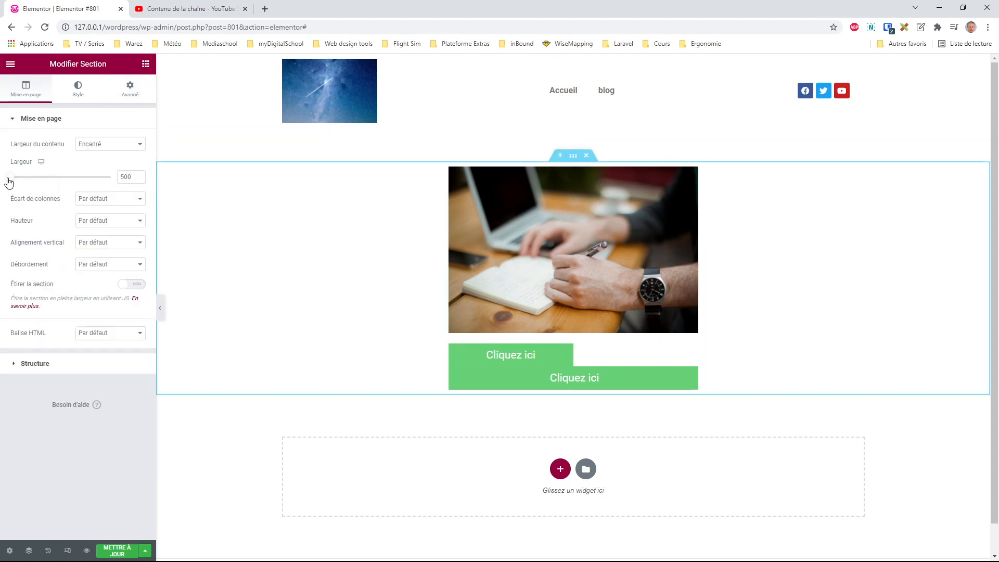
pyautogui.moveTo(10, 177)
pyautogui.mouseDown()
pyautogui.moveTo(35, 179)
pyautogui.moveTo(23, 179)
pyautogui.mouseUp()
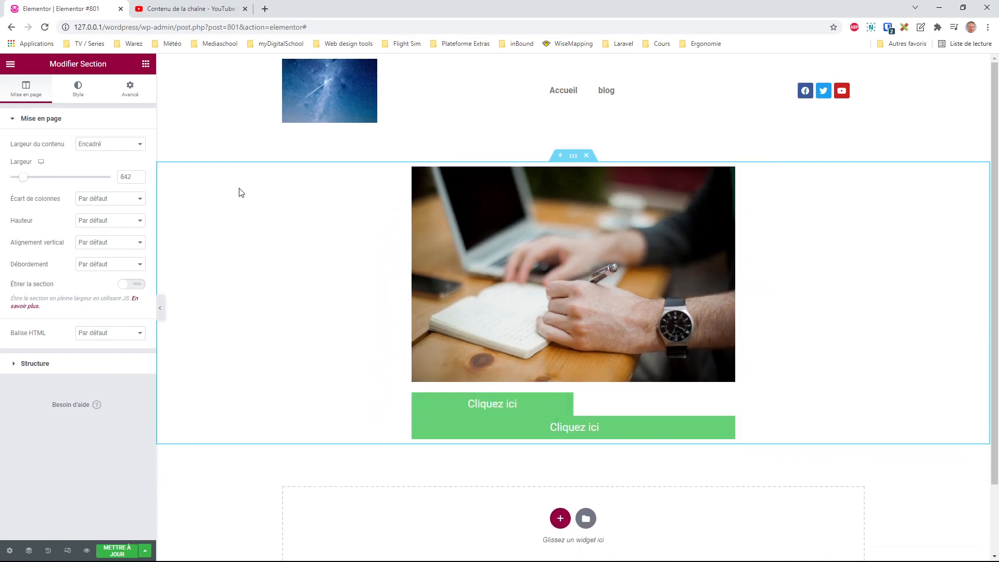
pyautogui.click(568, 400)
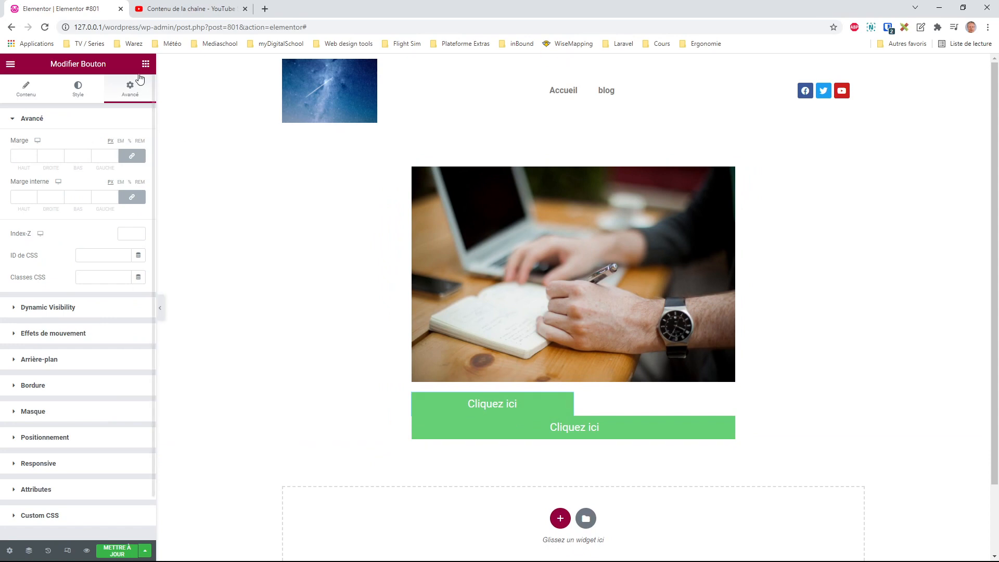
pyautogui.click(54, 441)
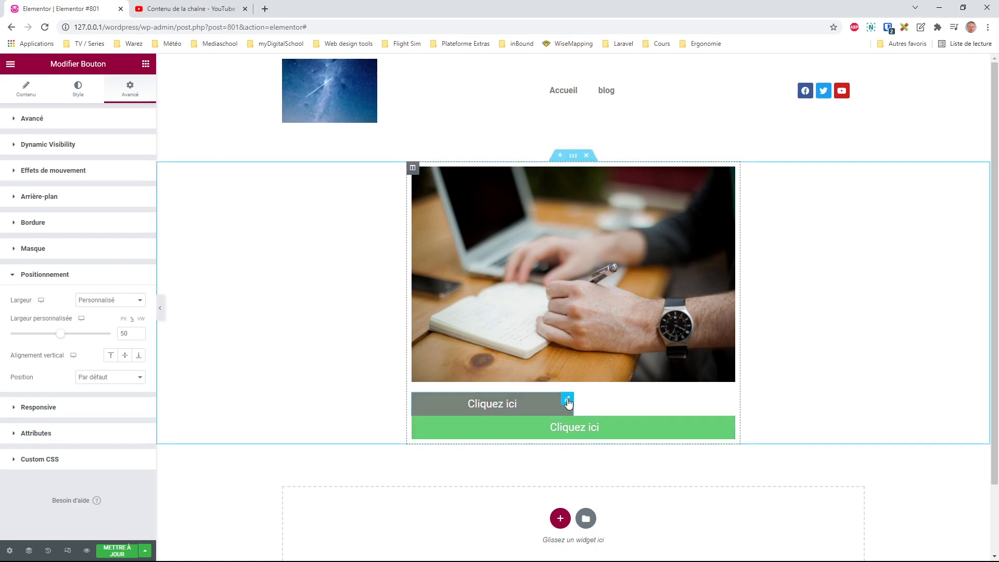
# Change the half-width button's normal background colour from the green to dark brown #90510CF5
pyautogui.click(88, 94)
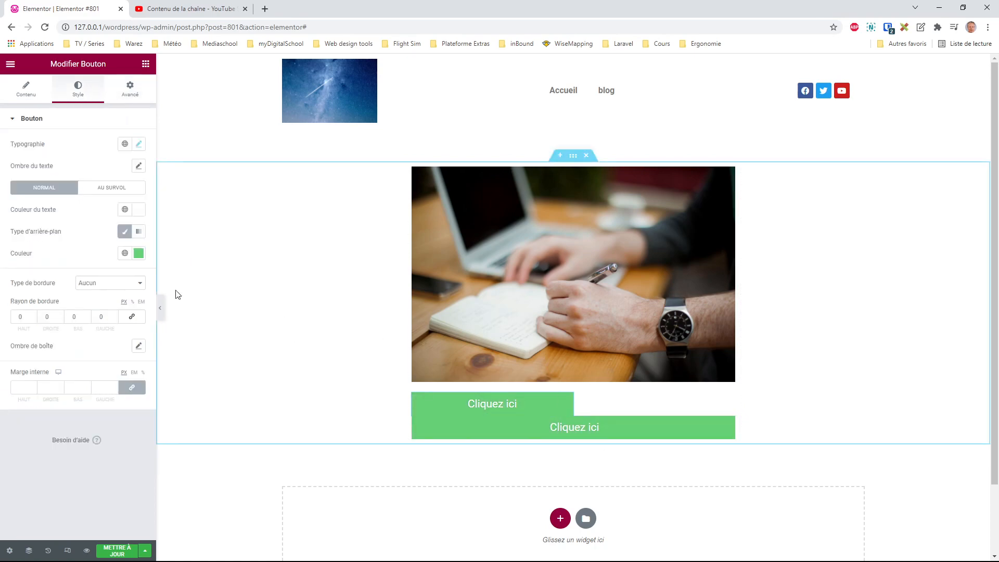
pyautogui.click(138, 253)
pyautogui.click(60, 388)
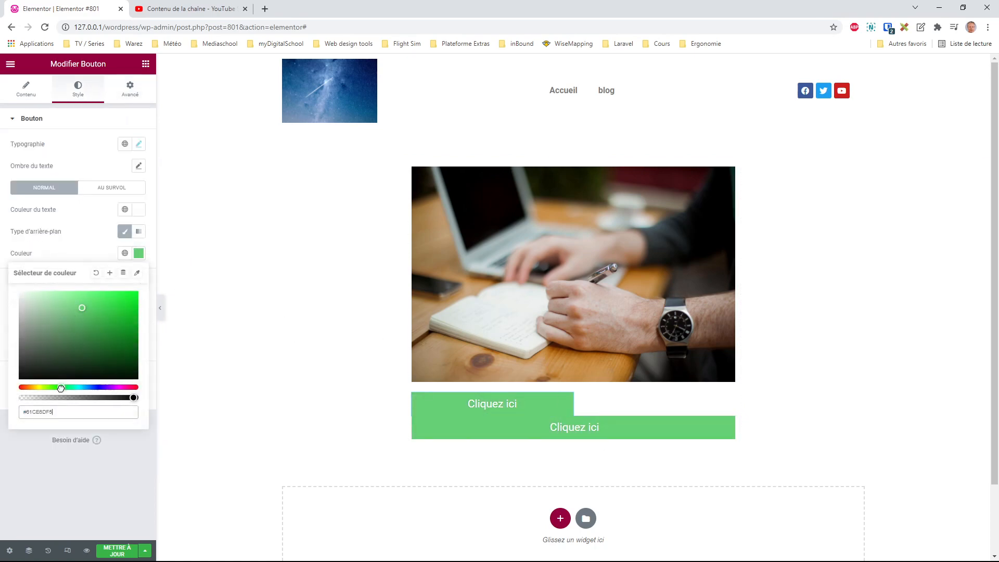
pyautogui.moveTo(61, 387); pyautogui.dragTo(30, 388)
pyautogui.moveTo(79, 308); pyautogui.dragTo(129, 330)
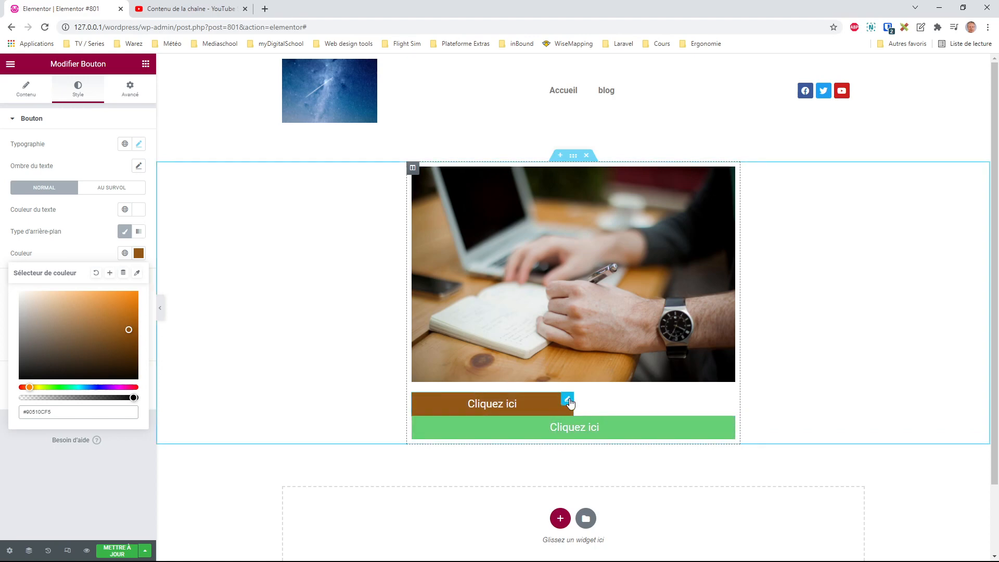
# Copy the brown half-width button and paste its style onto the full-width green button below it
pyautogui.rightClick(570, 400)
pyautogui.click(616, 457)
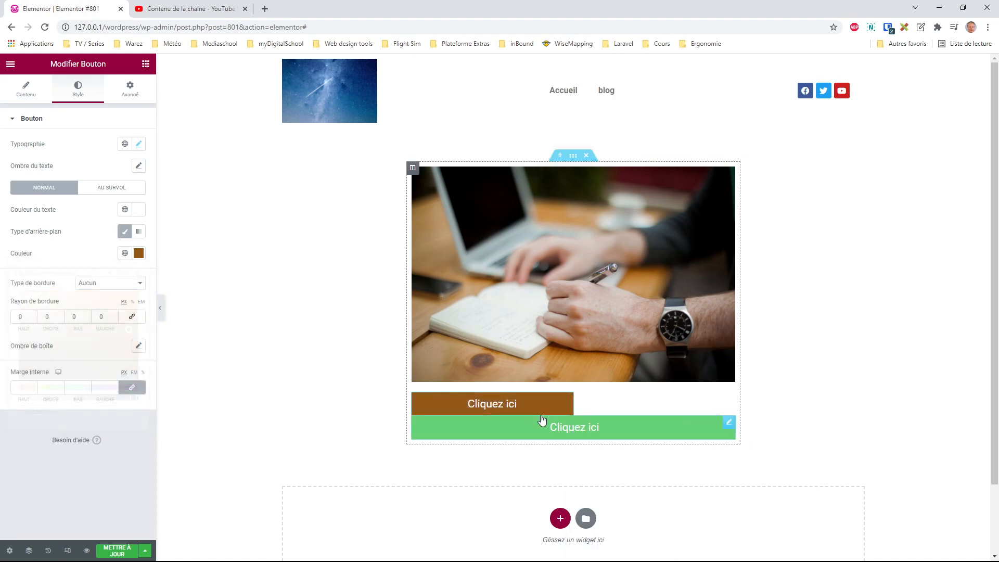
pyautogui.rightClick(733, 428)
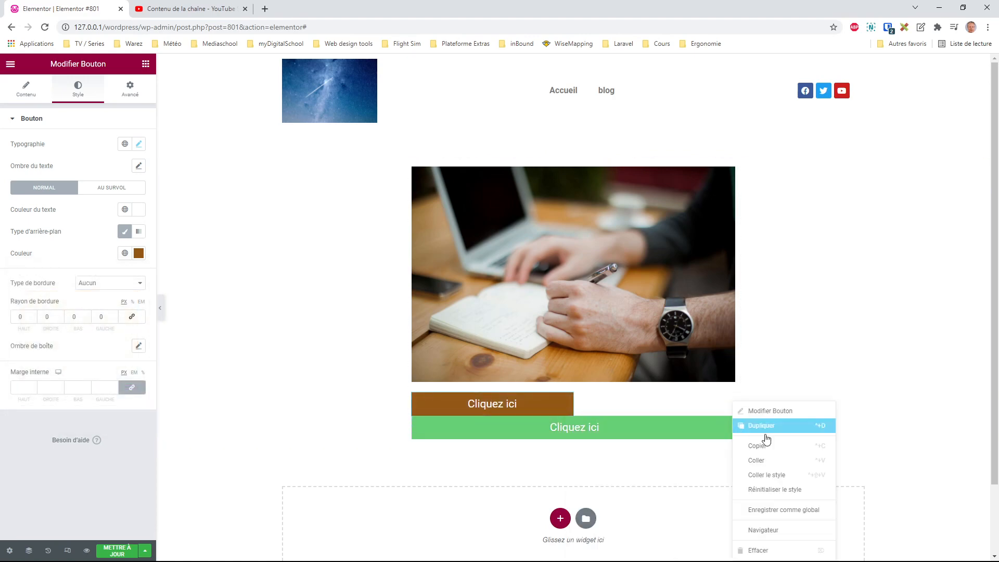
pyautogui.click(779, 475)
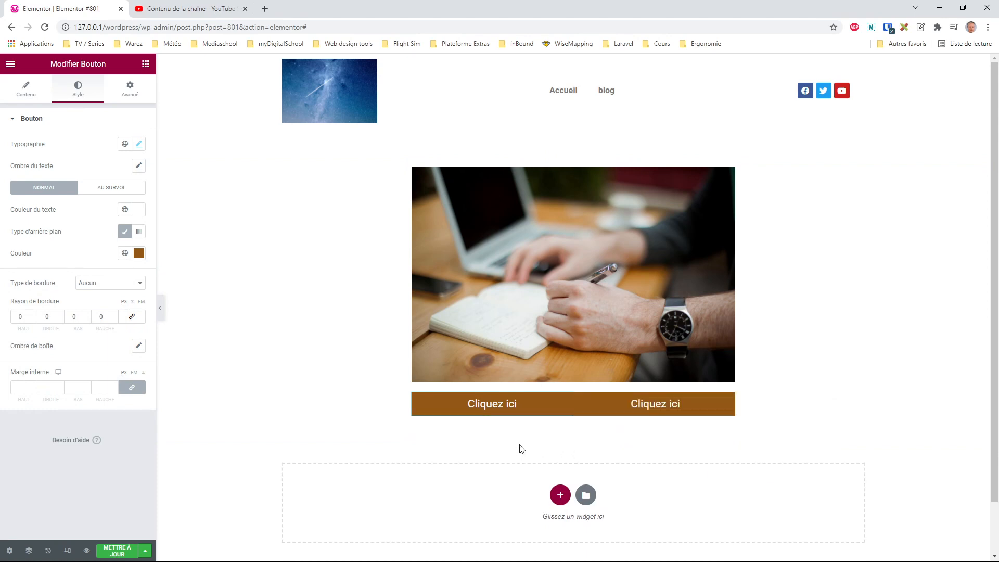
# Set the custom width of the first of the two side-by-side brown buttons to 40%
pyautogui.click(659, 405)
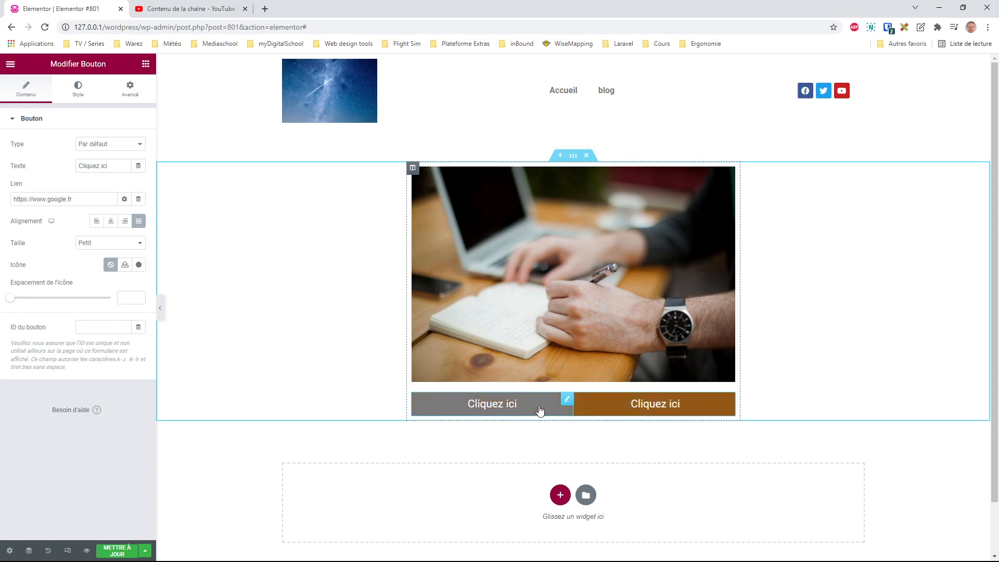
pyautogui.click(567, 400)
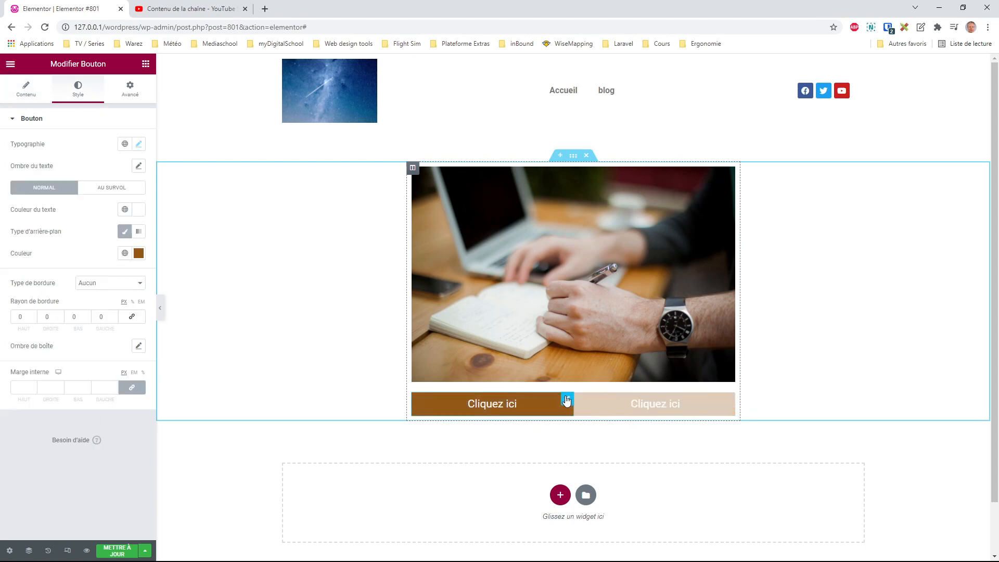
pyautogui.click(129, 91)
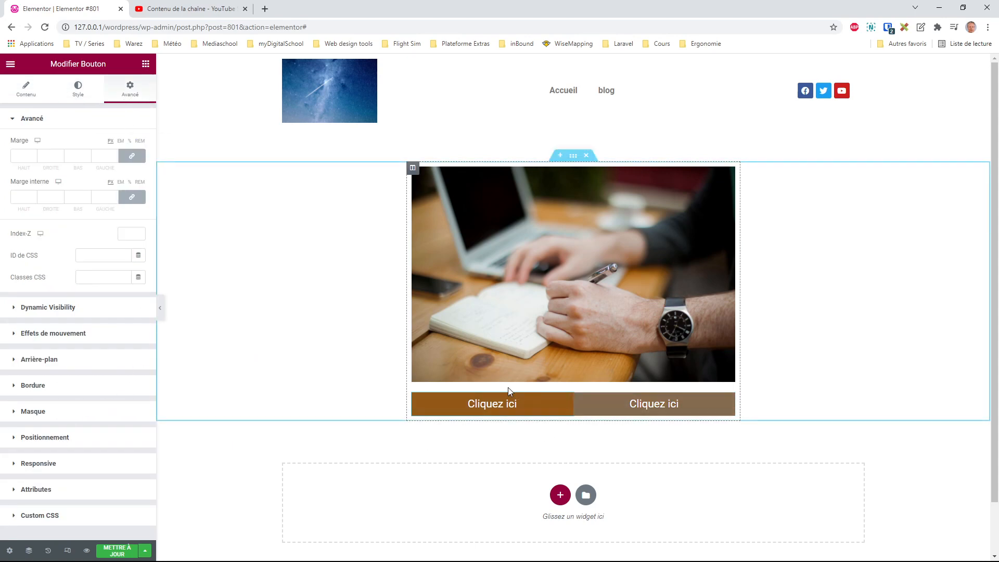
pyautogui.click(59, 438)
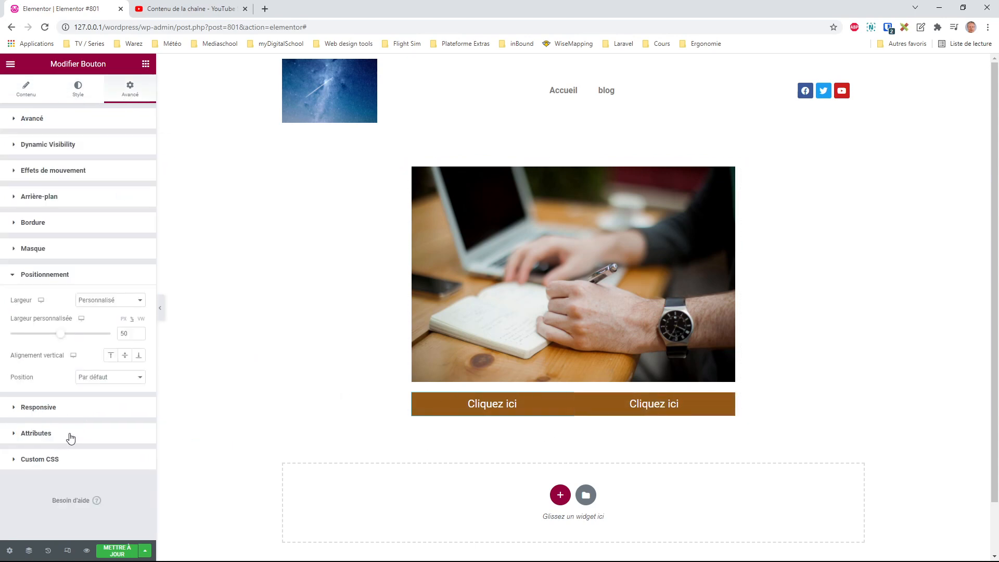
pyautogui.doubleClick(129, 335)
pyautogui.write('40')
# Copy the 40% wide button and paste its style onto the second button beside it
pyautogui.rightClick(524, 405)
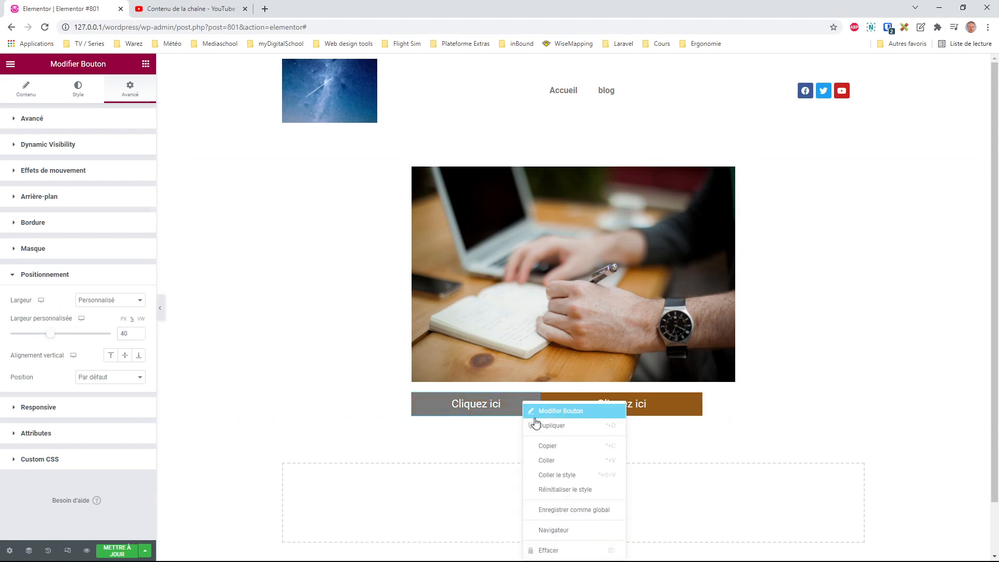
pyautogui.click(544, 447)
pyautogui.rightClick(620, 411)
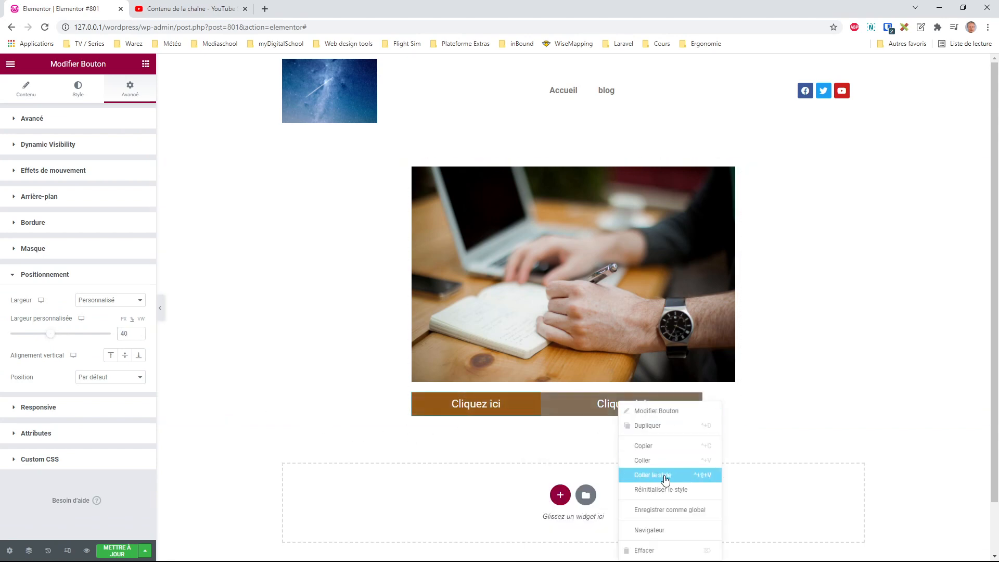
pyautogui.click(665, 474)
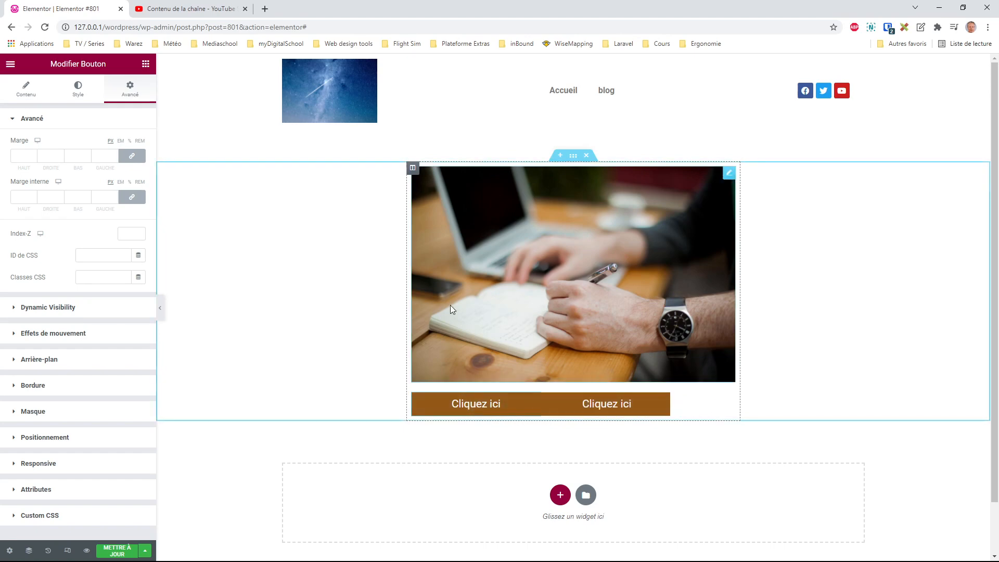
# Reduce the boxed content width of the section holding the image and buttons to 631
pyautogui.click(573, 155)
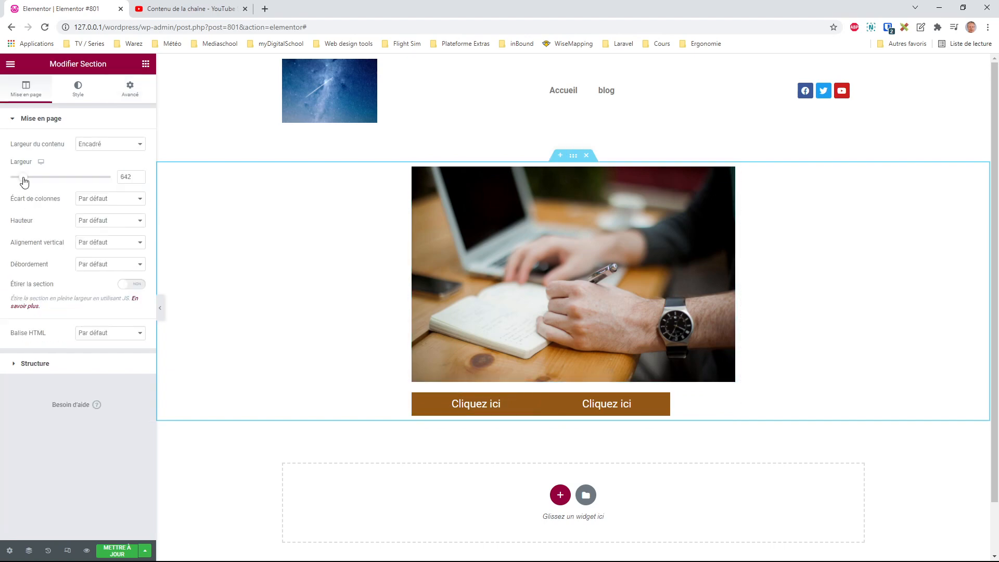
pyautogui.moveTo(23, 181); pyautogui.dragTo(22, 182)
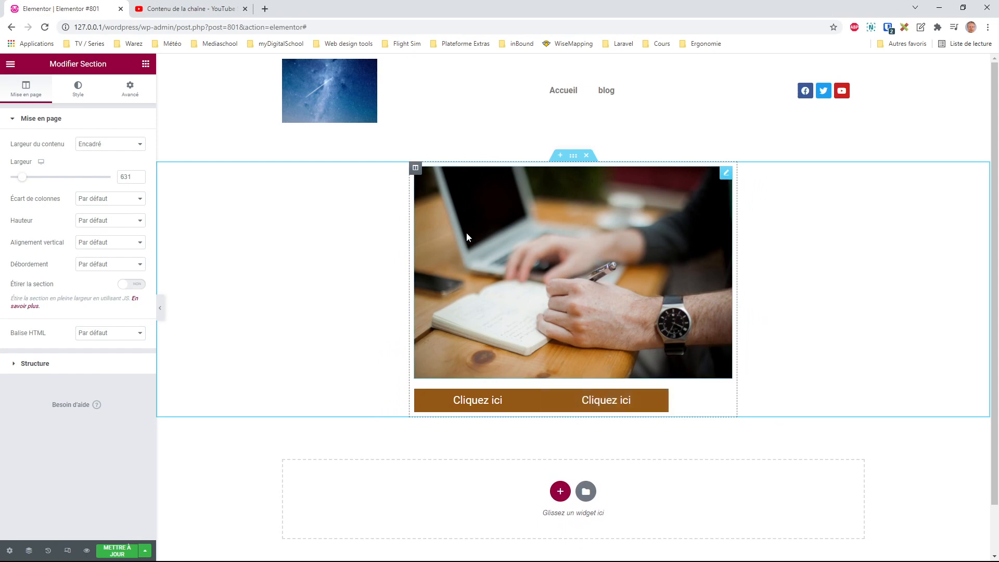
# Try the column's horizontal alignments Espace entre, Espace autour and Espace uniforme, and return it to Par défaut
pyautogui.click(416, 168)
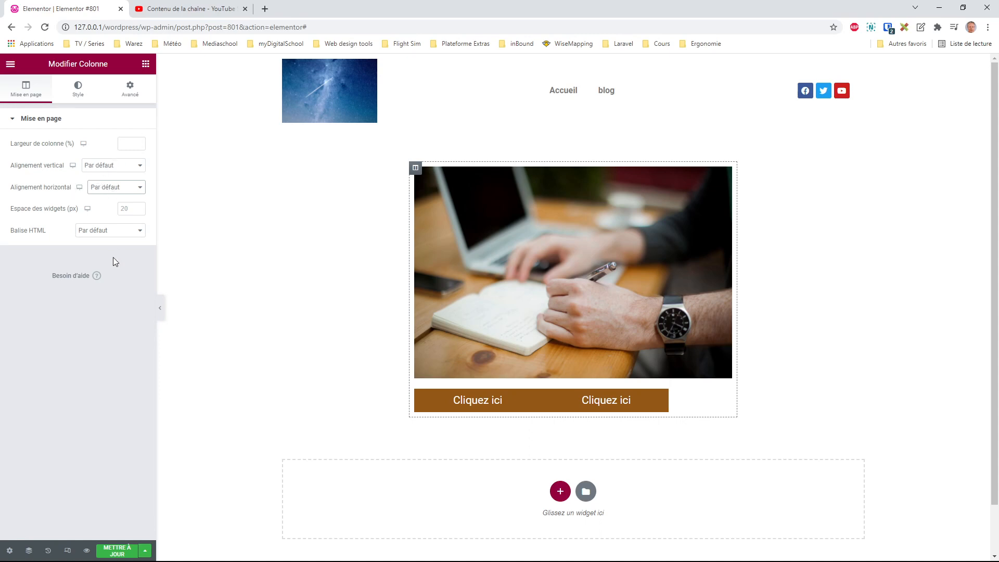
pyautogui.click(121, 274)
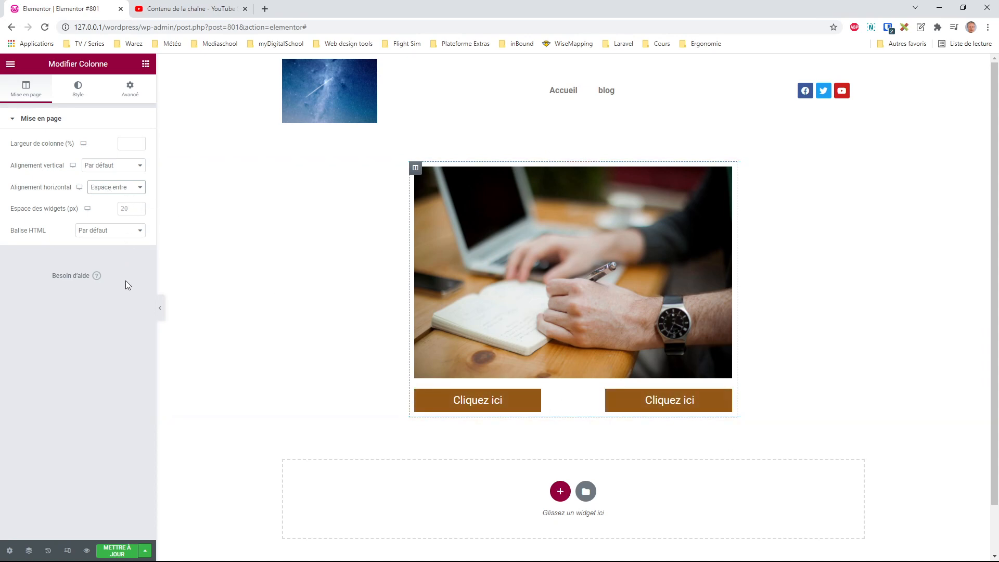
pyautogui.press('Down')
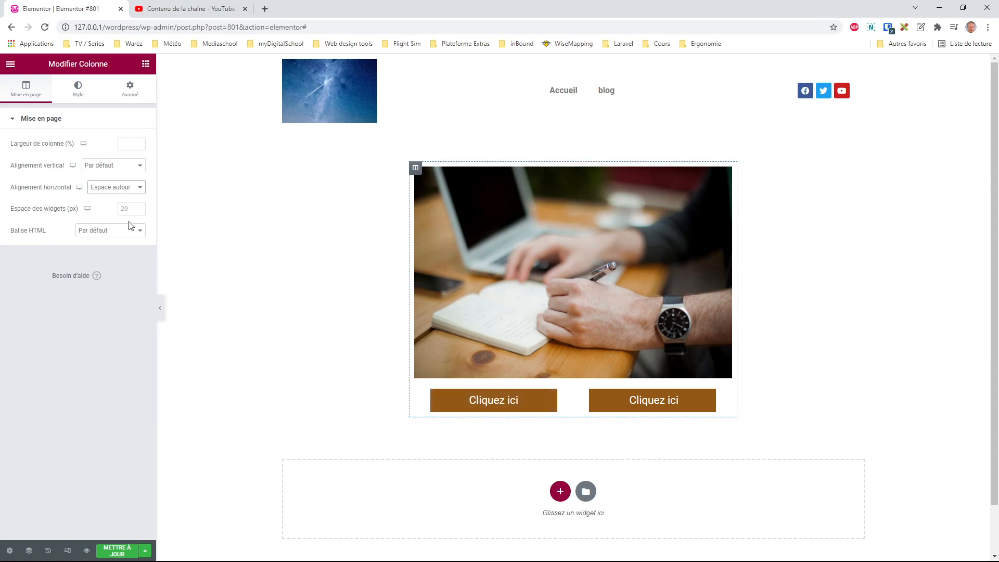
pyautogui.click(135, 303)
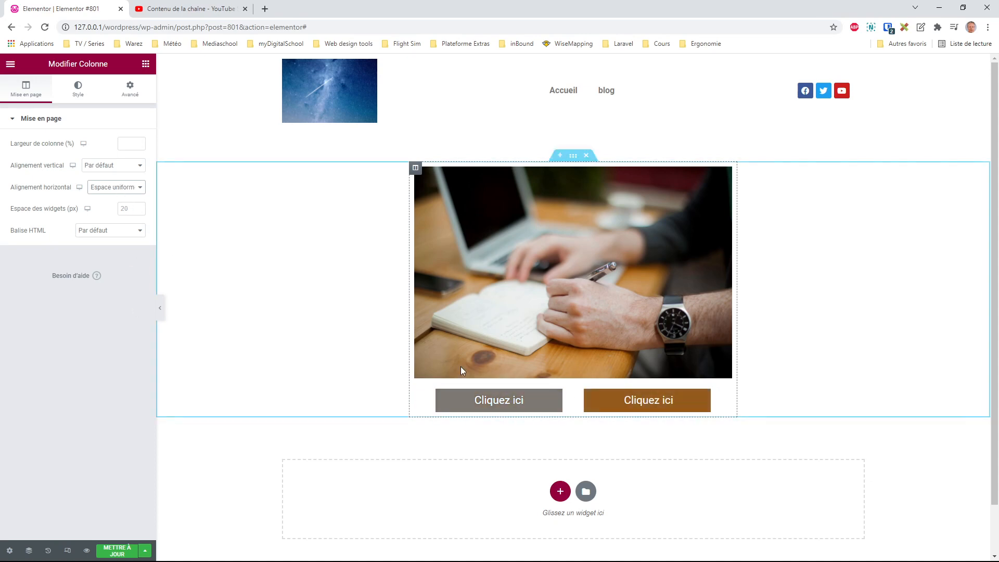
pyautogui.click(118, 205)
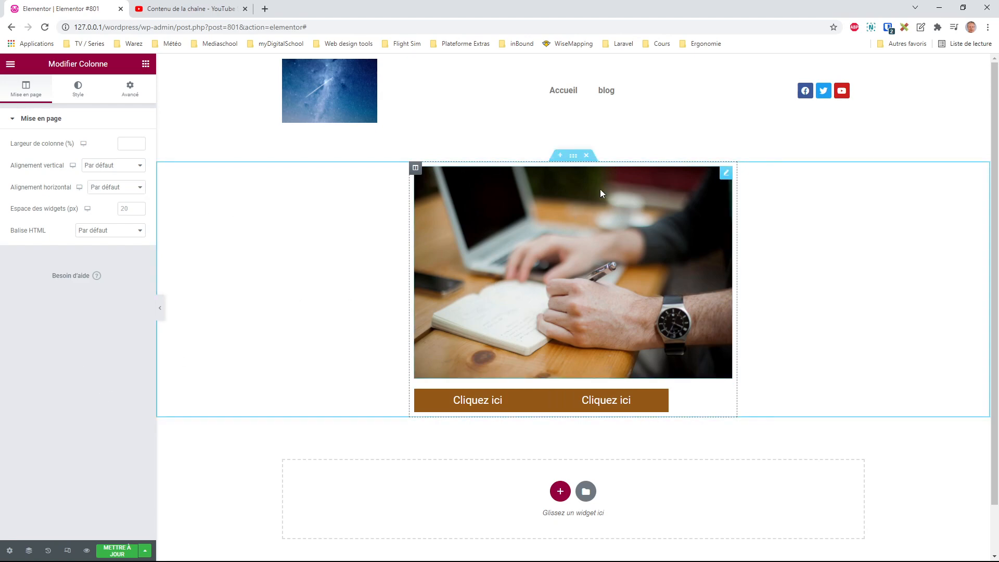
# Remove the column gap of the section so the image fills the whole section width
pyautogui.click(575, 158)
pyautogui.click(415, 169)
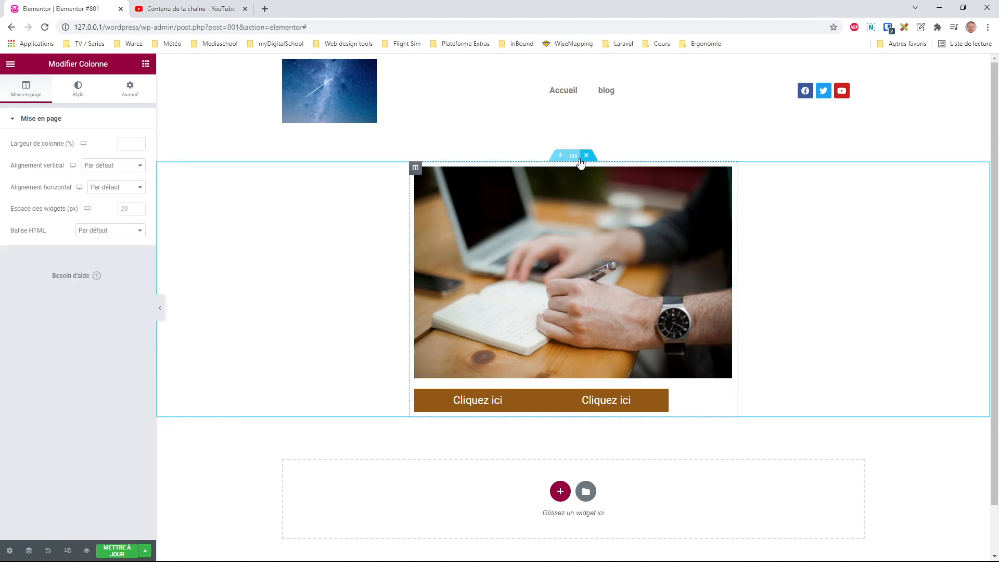
pyautogui.click(575, 158)
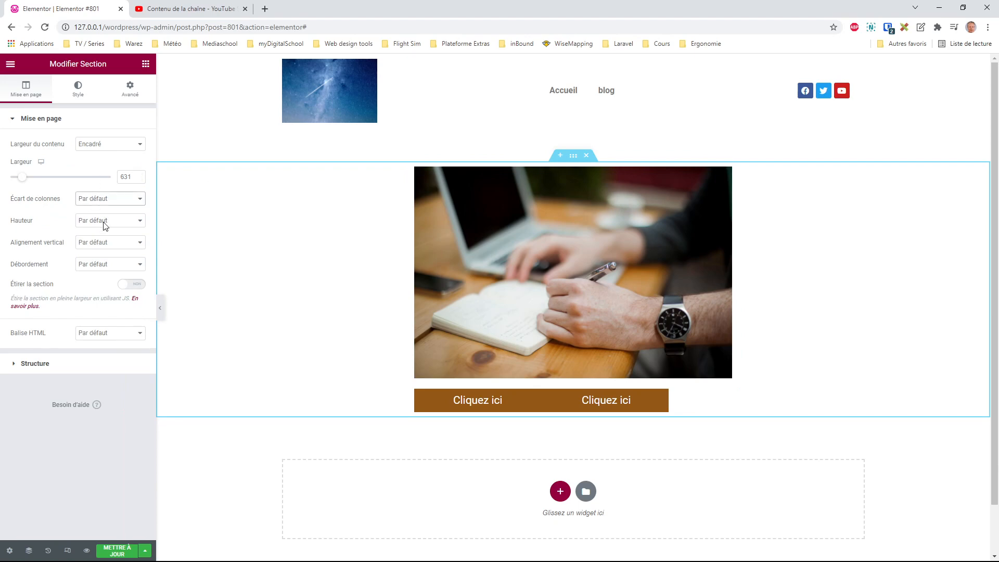
# Set all margins and inner margins of the image column to 0 and preview the page without the editing panel
pyautogui.click(415, 169)
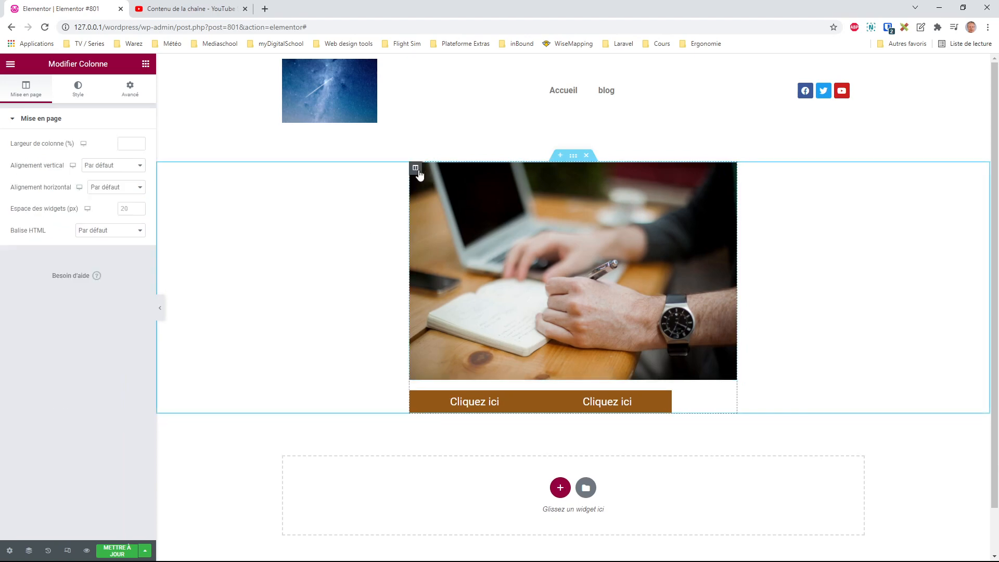
pyautogui.click(130, 93)
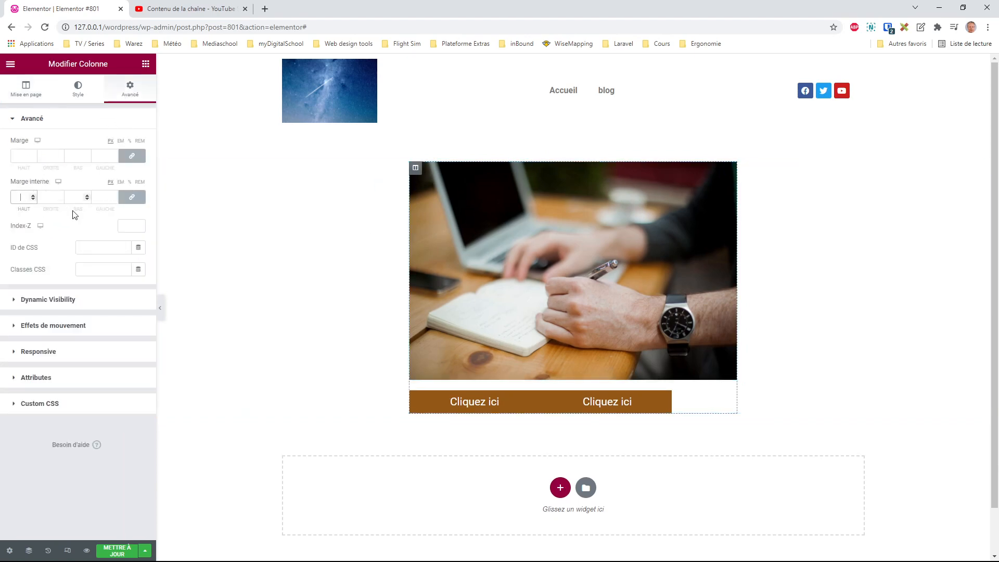
pyautogui.click(21, 157)
pyautogui.write('0')
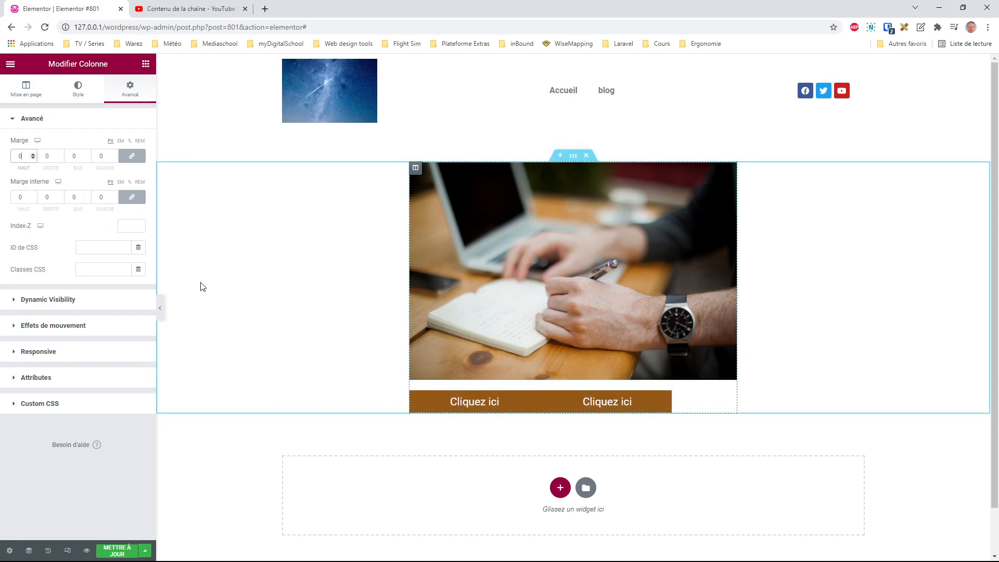
pyautogui.click(160, 308)
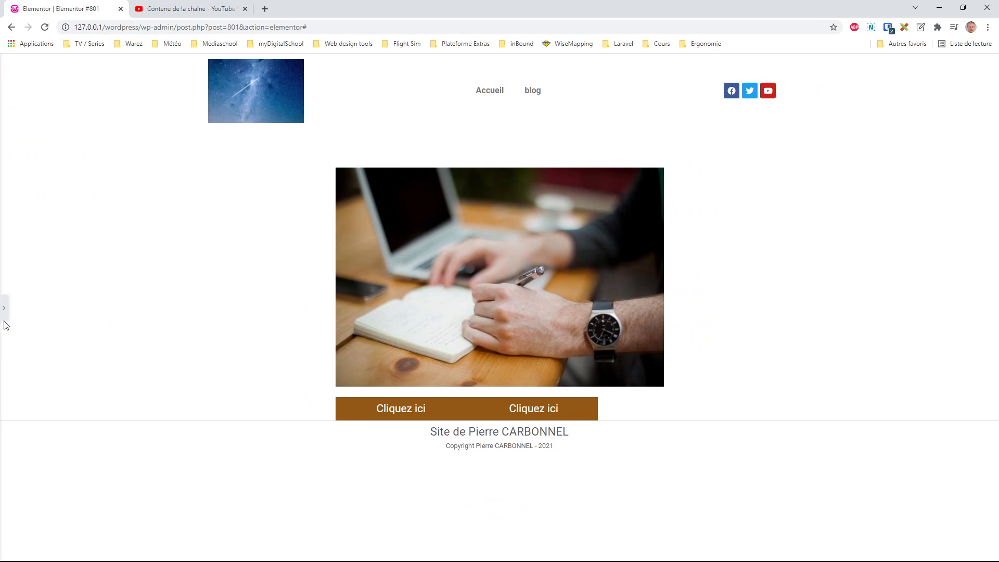
pyautogui.click(5, 312)
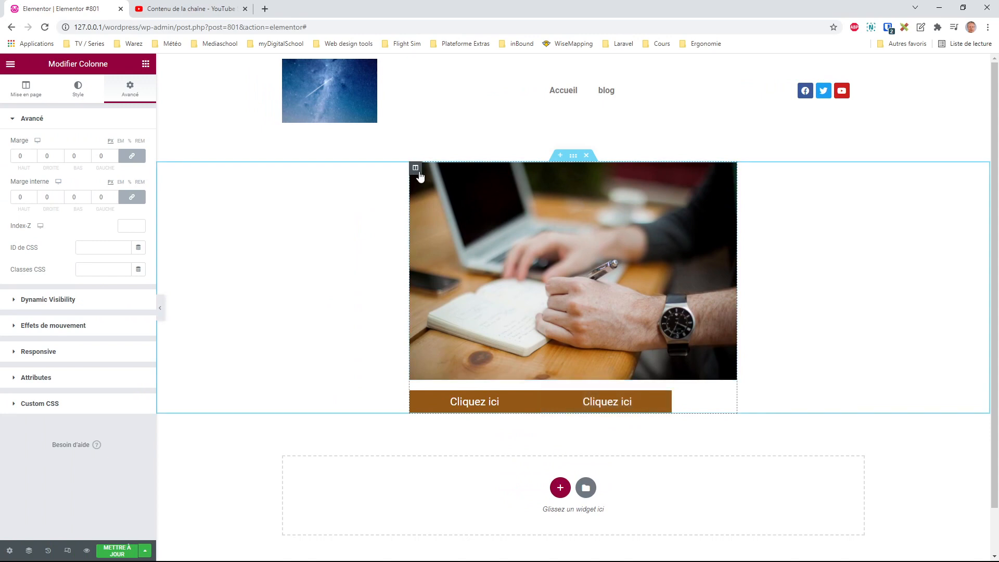
# Check the column's widget spacing setting and measure the gap between the image and the buttons
pyautogui.click(26, 87)
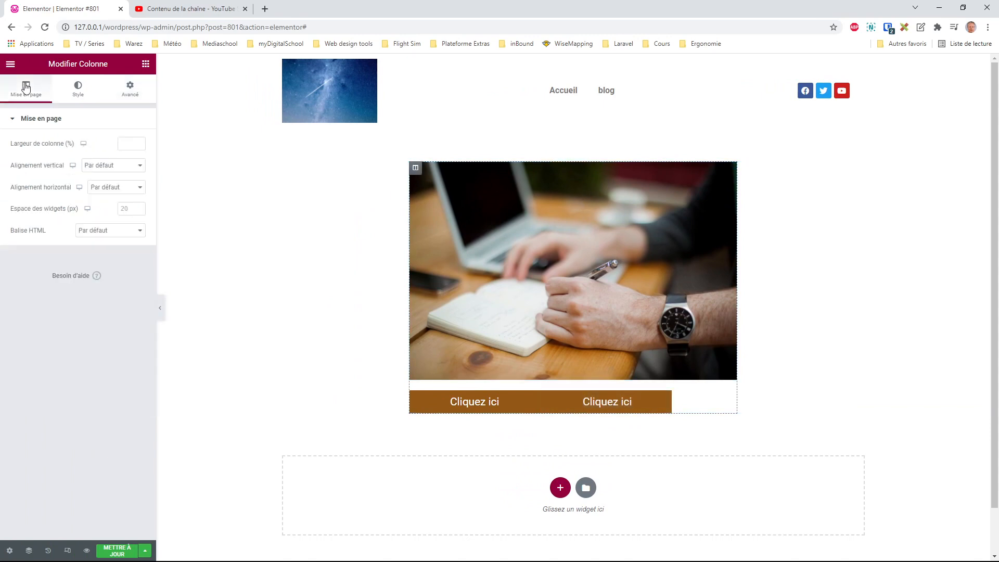
pyautogui.moveTo(67, 211); pyautogui.dragTo(10, 211)
pyautogui.click(910, 28)
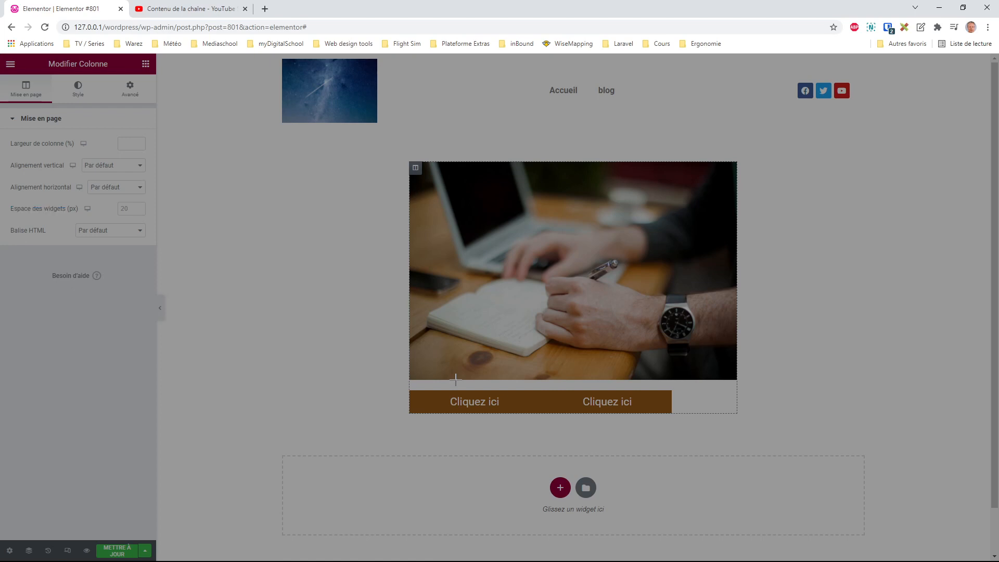
pyautogui.moveTo(456, 381); pyautogui.dragTo(466, 391)
pyautogui.click(910, 29)
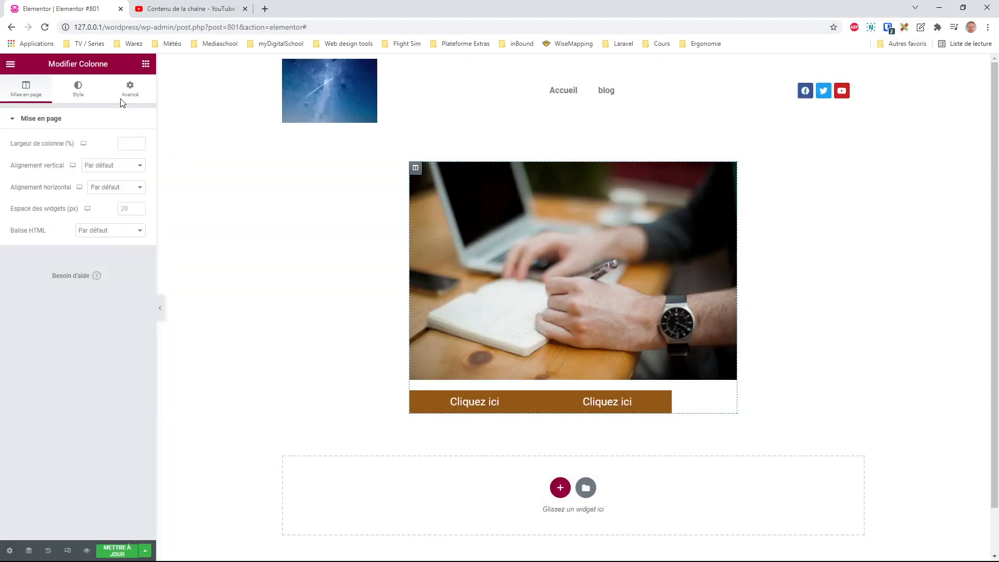
# Add a Titre widget between the two brown buttons
pyautogui.click(146, 63)
pyautogui.moveTo(115, 164); pyautogui.dragTo(509, 419)
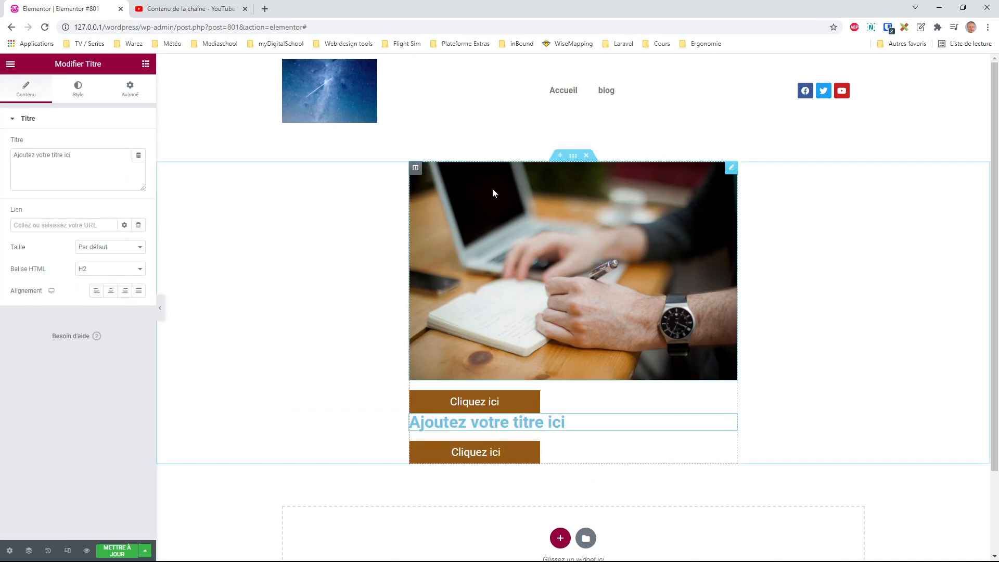
# Try several widget spacing values for the column, including 0 and 20 px, and settle on 8 px
pyautogui.click(415, 168)
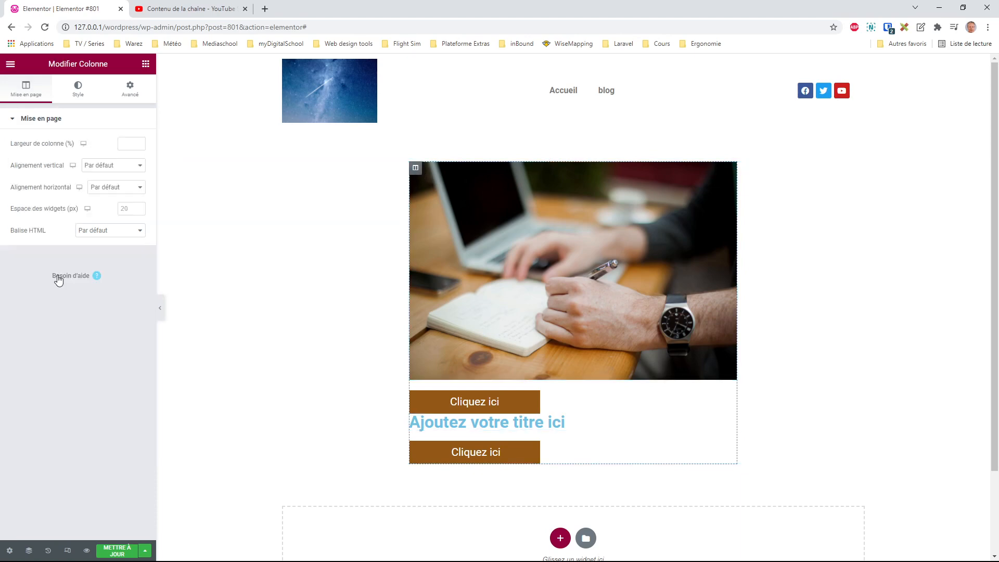
pyautogui.click(129, 211)
pyautogui.write('0')
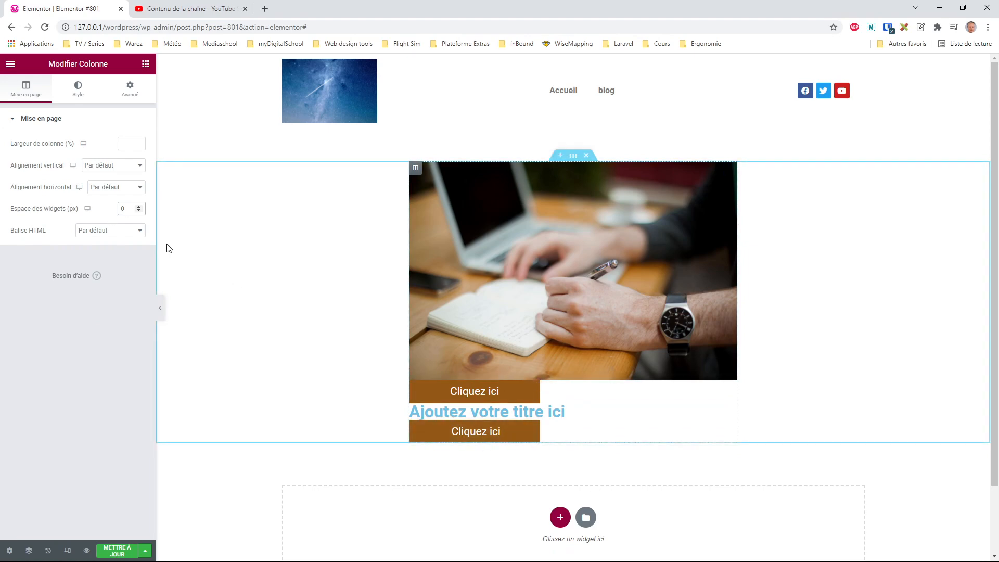
pyautogui.write('20')
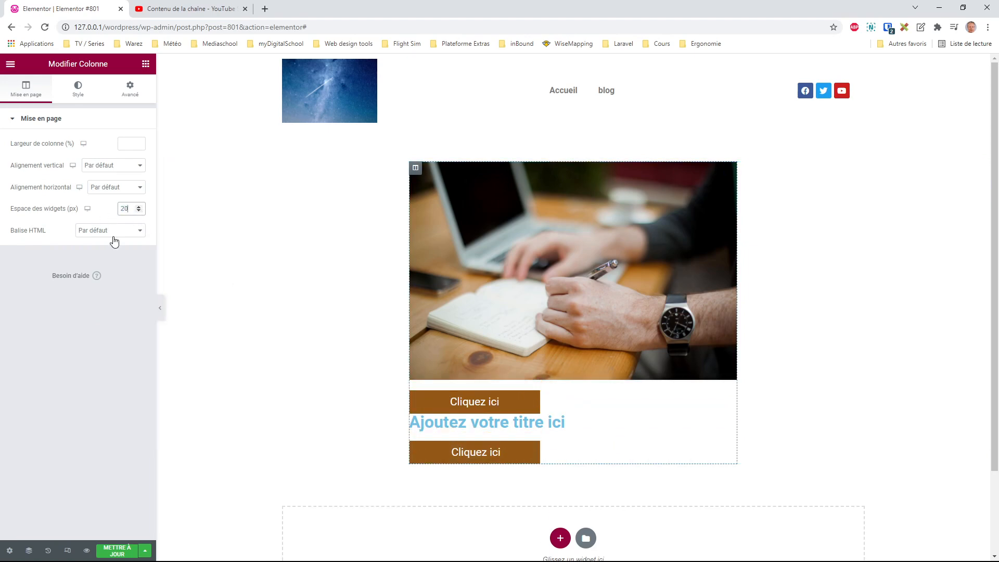
pyautogui.click(138, 206)
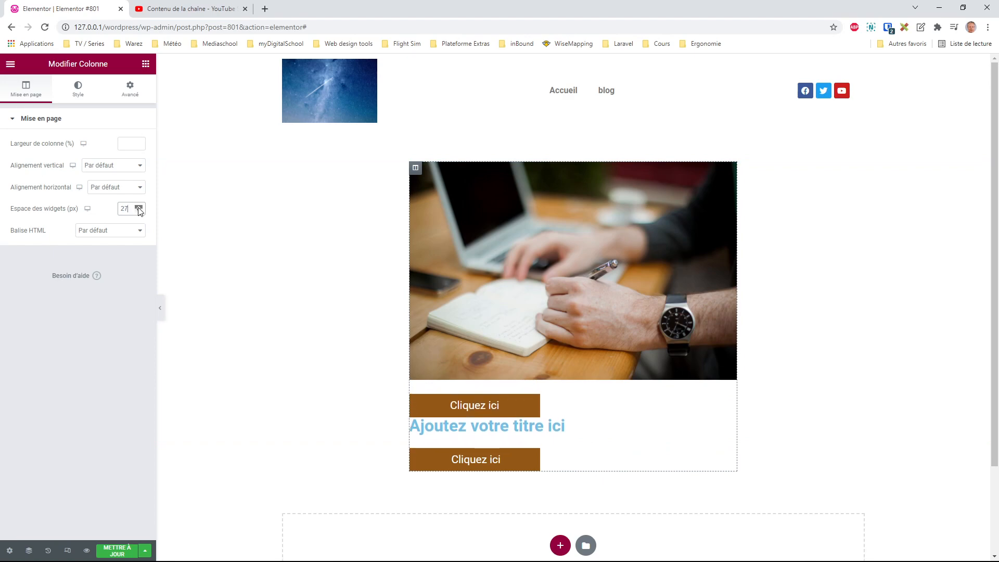
pyautogui.moveTo(133, 208); pyautogui.dragTo(95, 212)
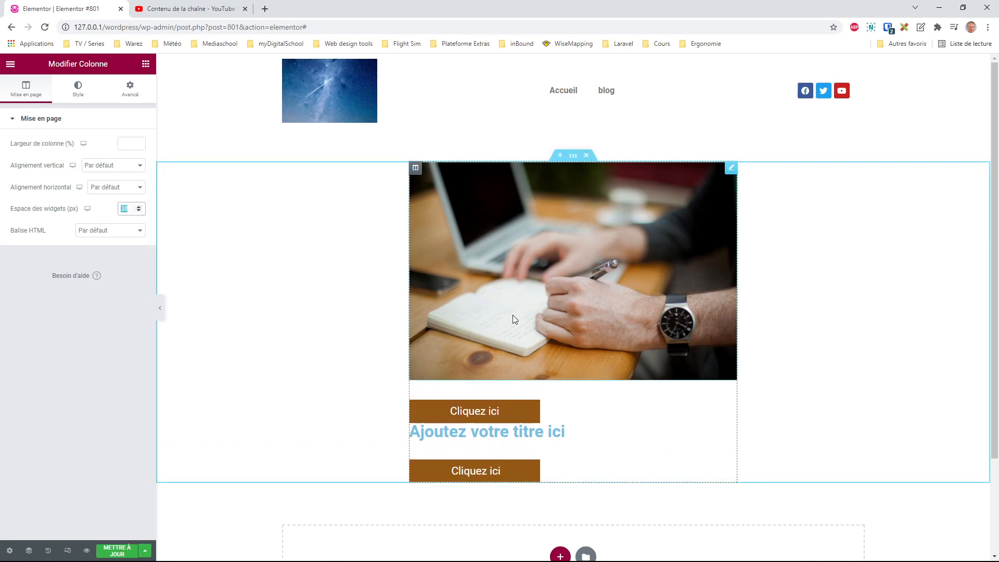
pyautogui.write('8')
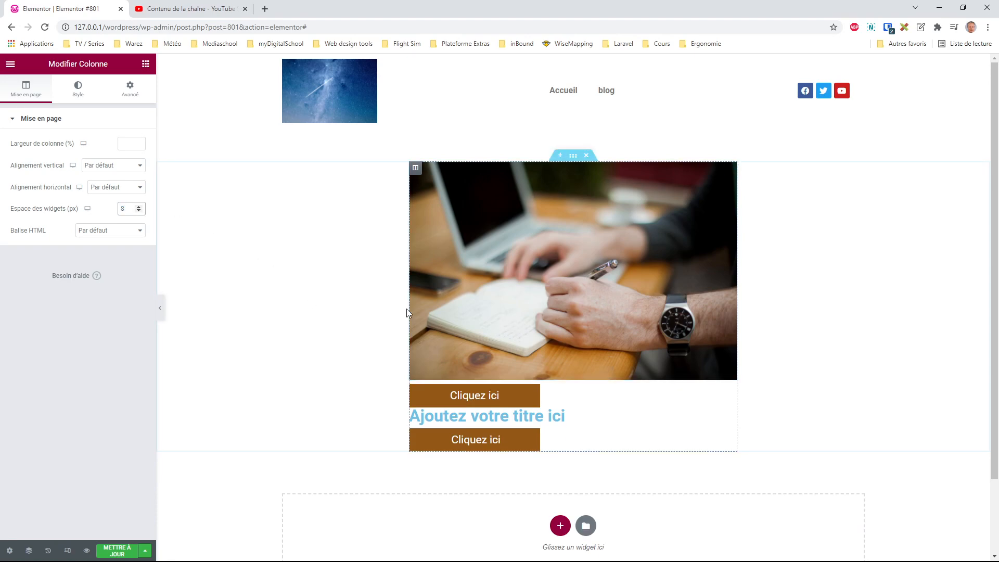
# Move the lower brown button back beside the first one, above the title, and open its settings
pyautogui.moveTo(535, 436); pyautogui.dragTo(541, 398)
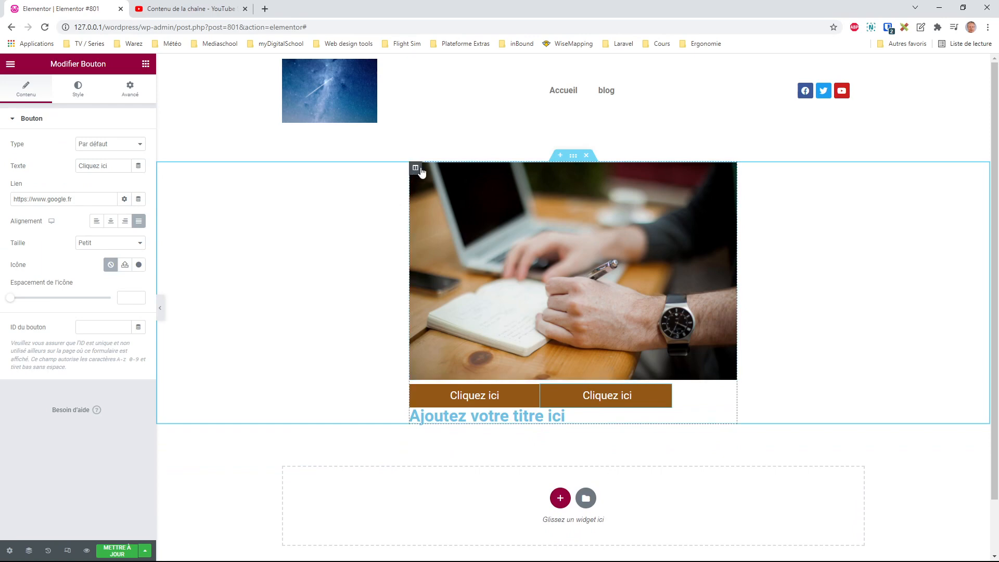
pyautogui.click(415, 168)
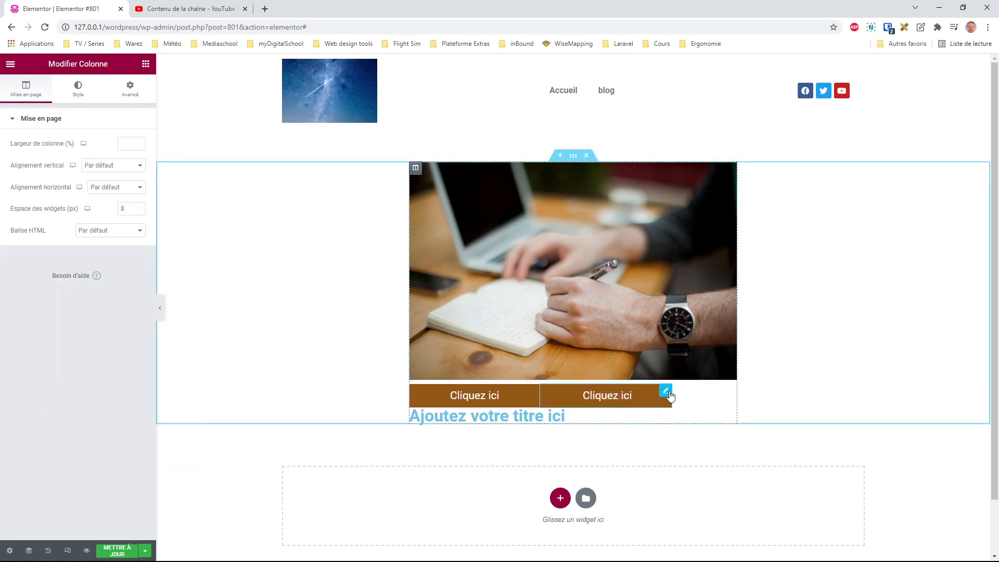
pyautogui.click(666, 391)
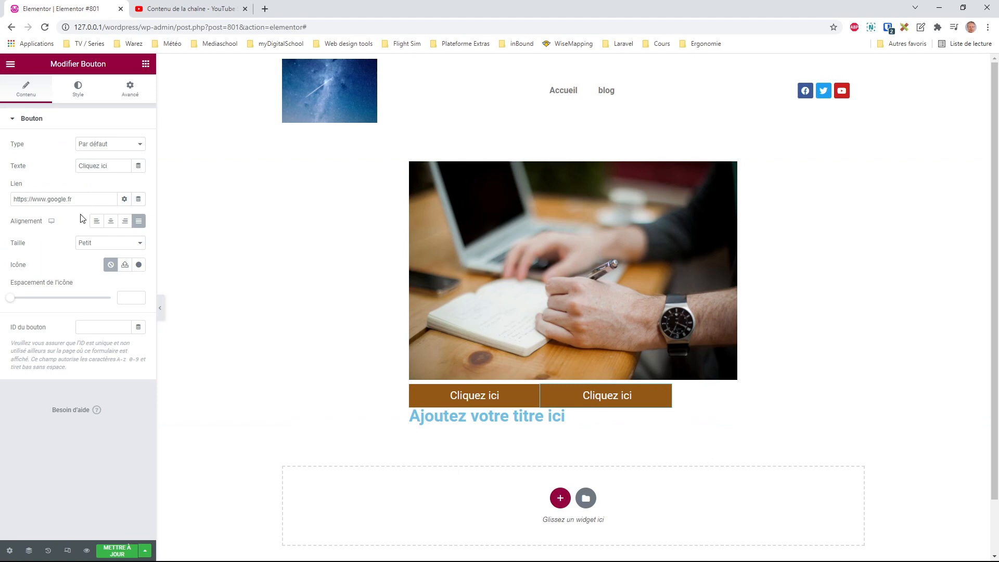
# Delete the second brown button and the title, leaving a single button beneath the image
pyautogui.rightClick(670, 392)
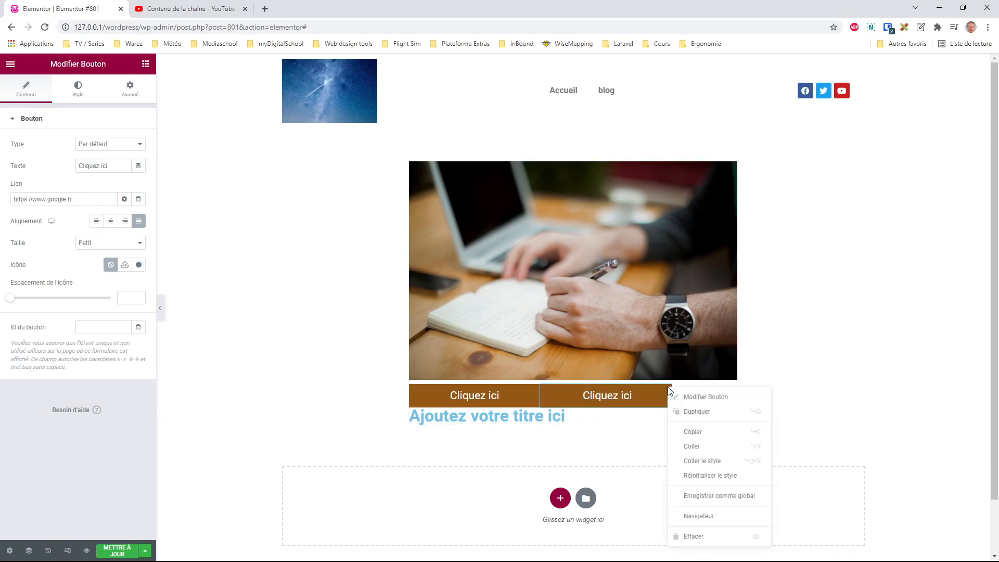
pyautogui.click(705, 542)
pyautogui.rightClick(524, 420)
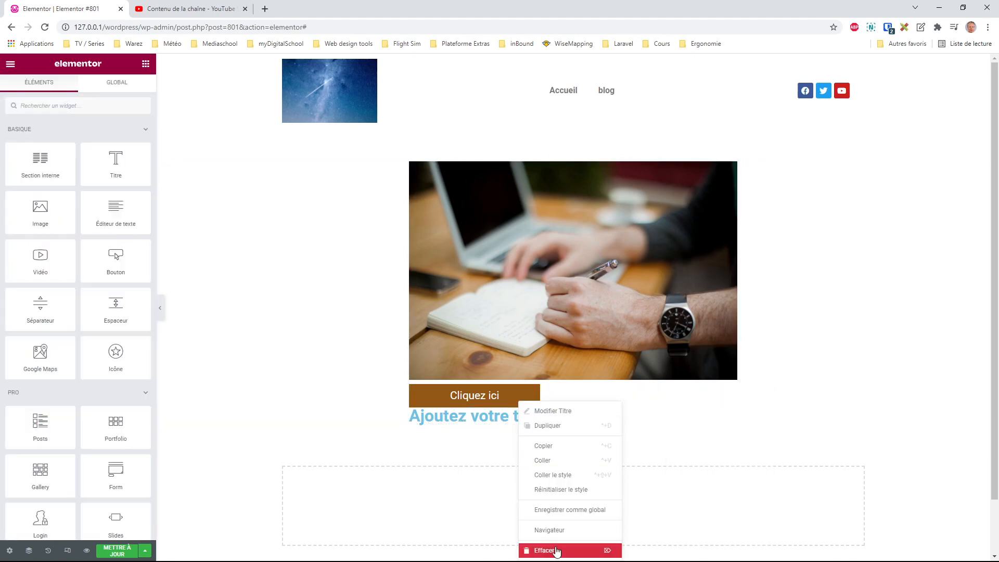
pyautogui.click(541, 550)
# Reset the remaining button's positioning width from Personnalisé to Par défaut
pyautogui.click(535, 391)
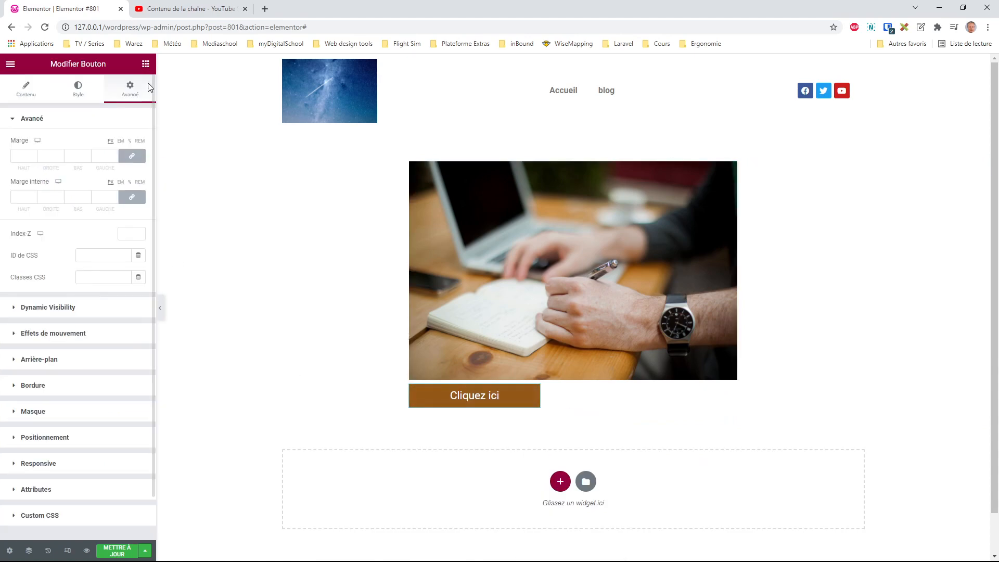
pyautogui.click(41, 439)
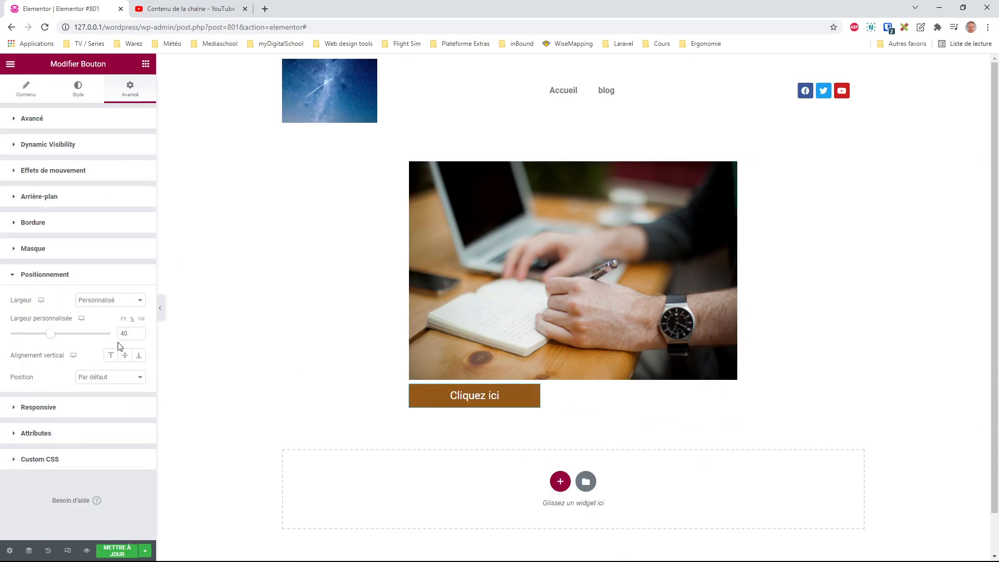
pyautogui.click(119, 302)
pyautogui.click(115, 312)
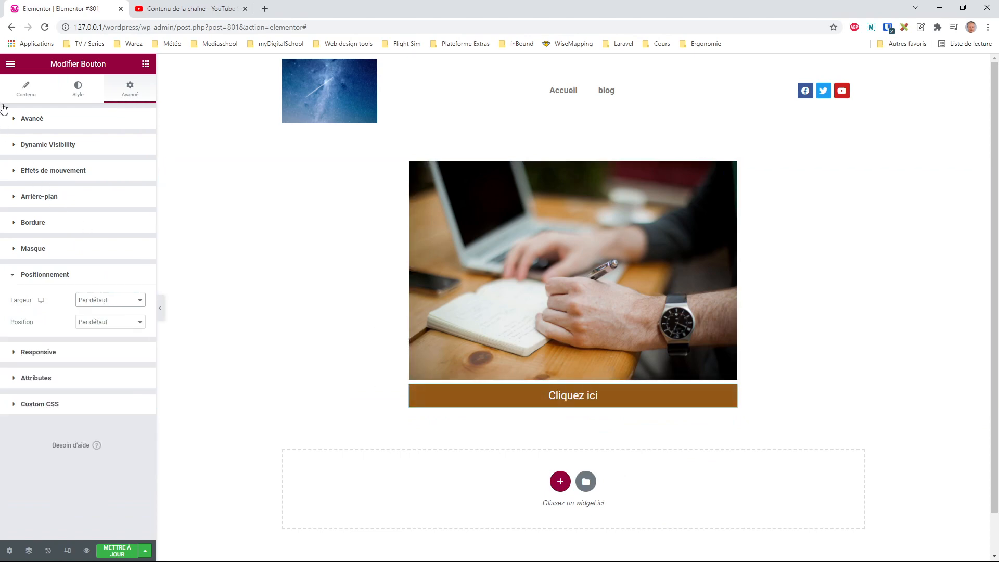
# Search the icon library for "down" and insert the solid download icon into the button beneath the image
pyautogui.click(26, 87)
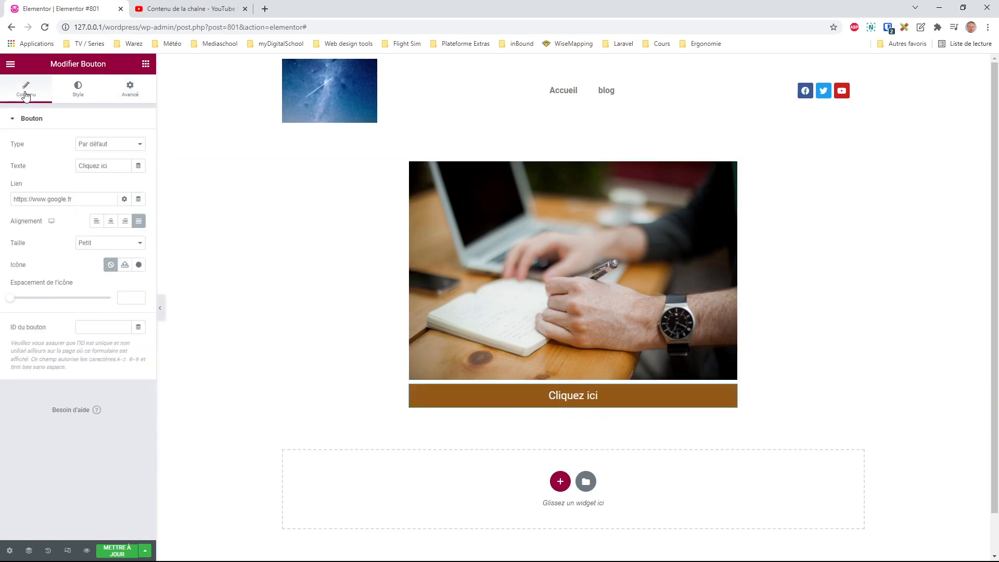
pyautogui.click(139, 265)
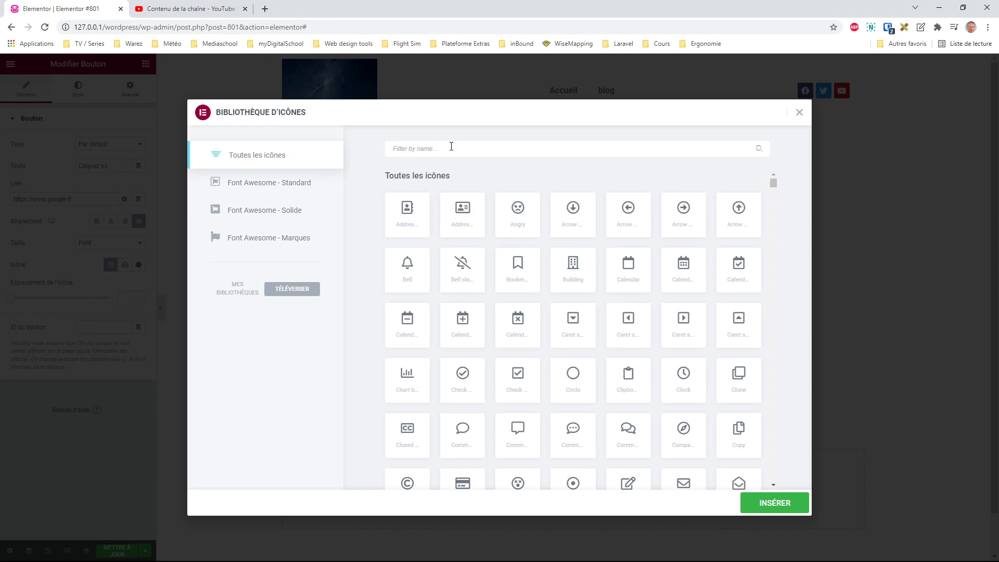
pyautogui.write('tel')
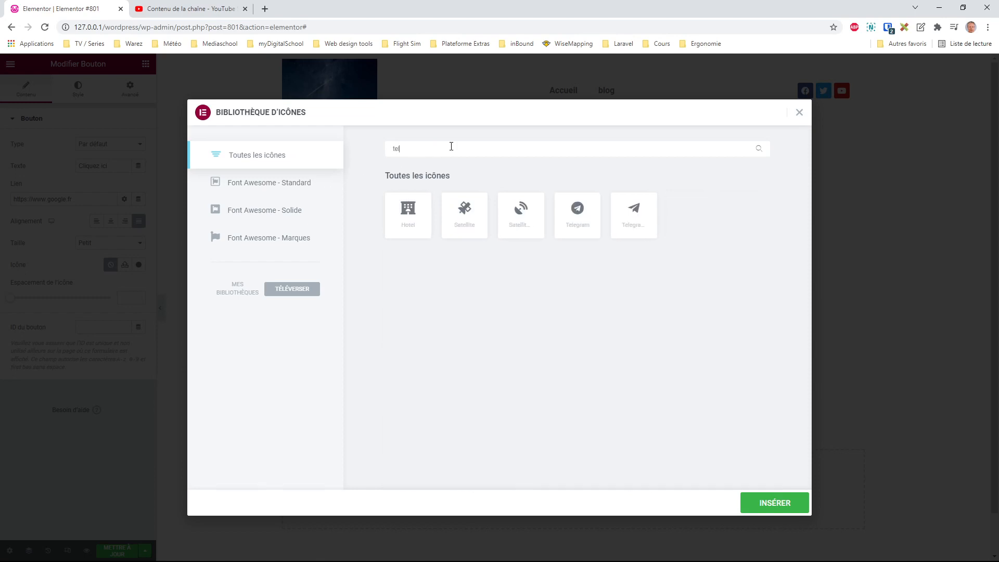
pyautogui.press('BackSpace')
pyautogui.press('BackSpace')
pyautogui.press('BackSpace')
pyautogui.write('down')
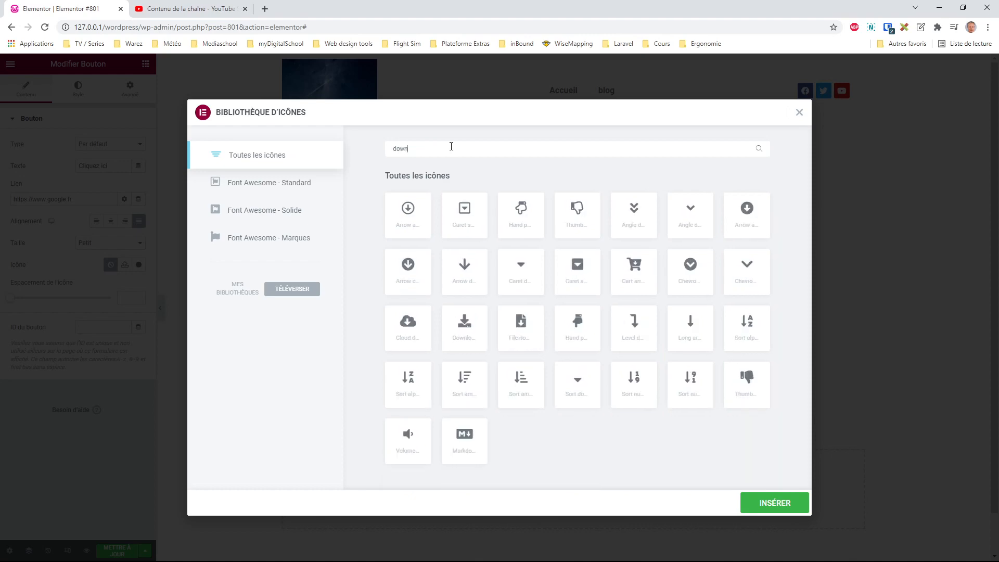
pyautogui.click(464, 325)
pyautogui.click(778, 505)
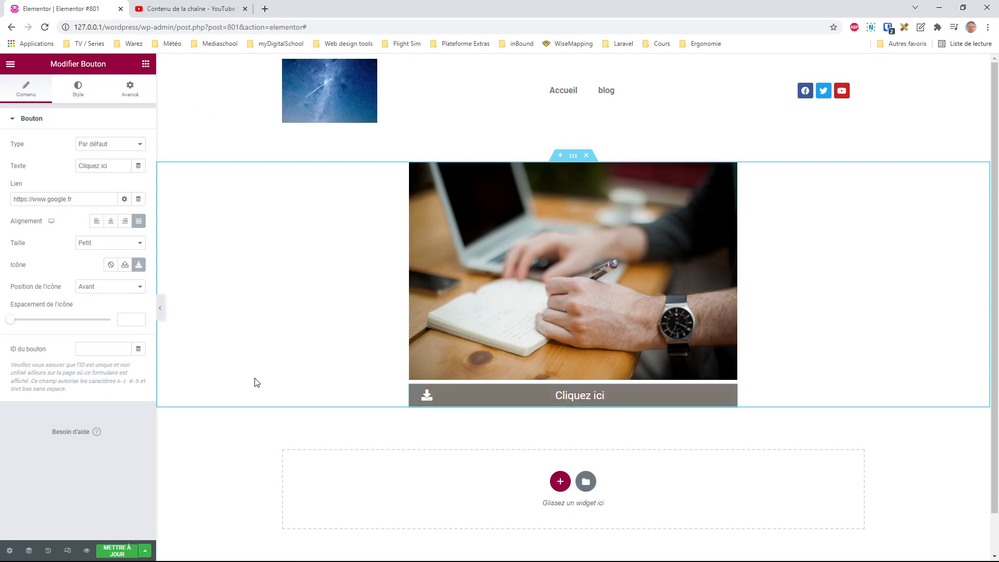
# Try the icon position Après before returning to Avant, and center the button with an icon spacing of 12
pyautogui.click(110, 324)
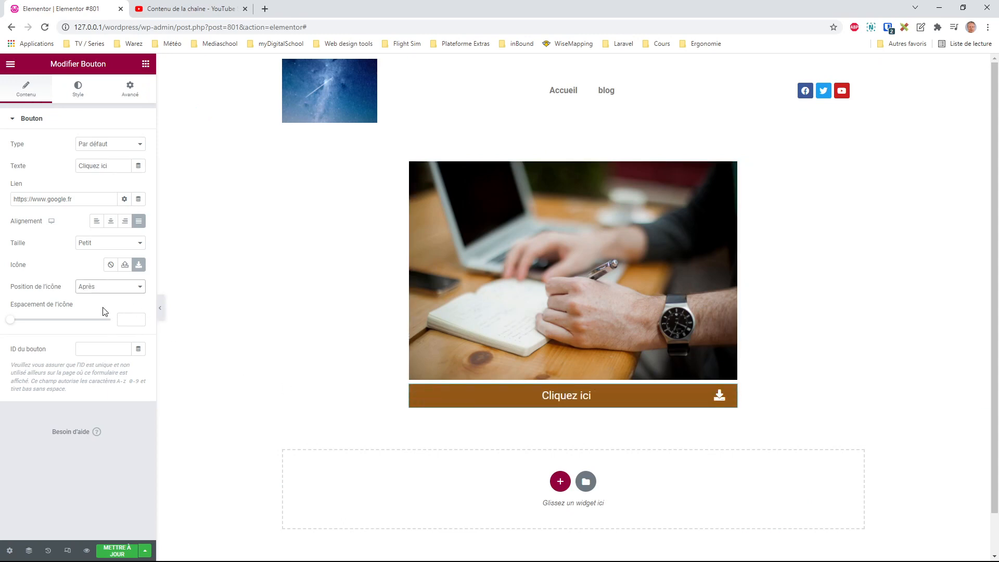
pyautogui.click(101, 309)
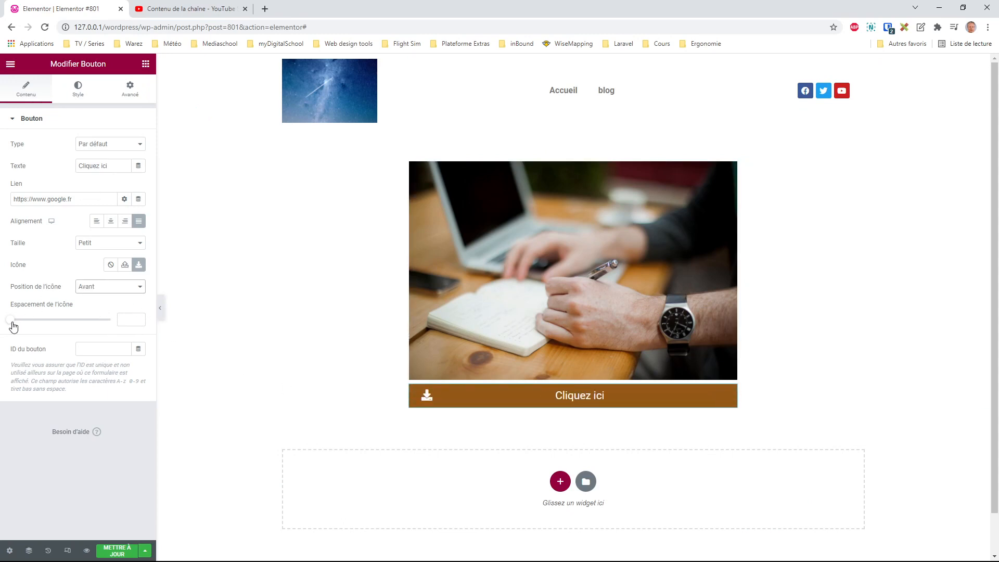
pyautogui.moveTo(12, 323)
pyautogui.mouseDown()
pyautogui.moveTo(62, 319)
pyautogui.moveTo(26, 320)
pyautogui.mouseUp()
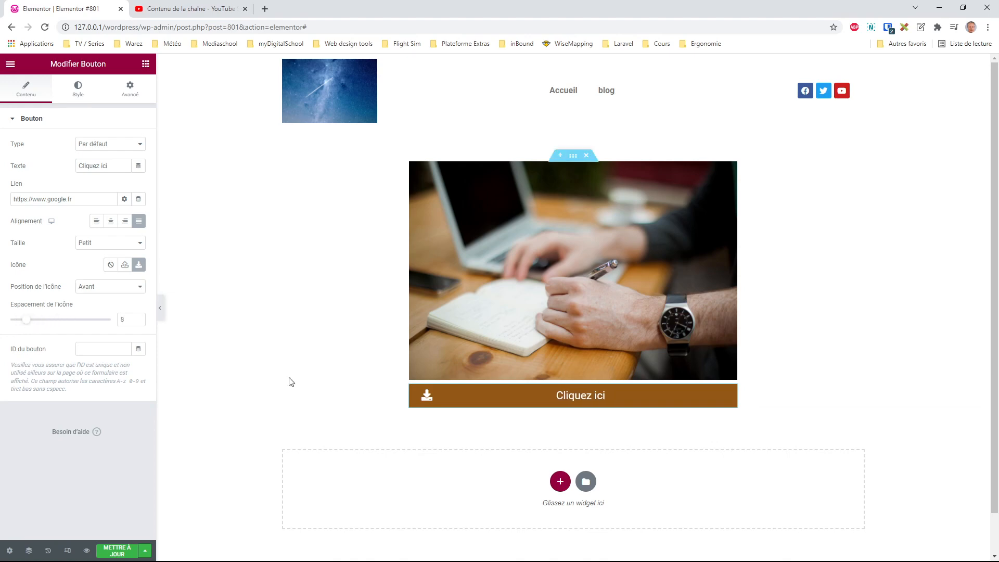
pyautogui.click(111, 221)
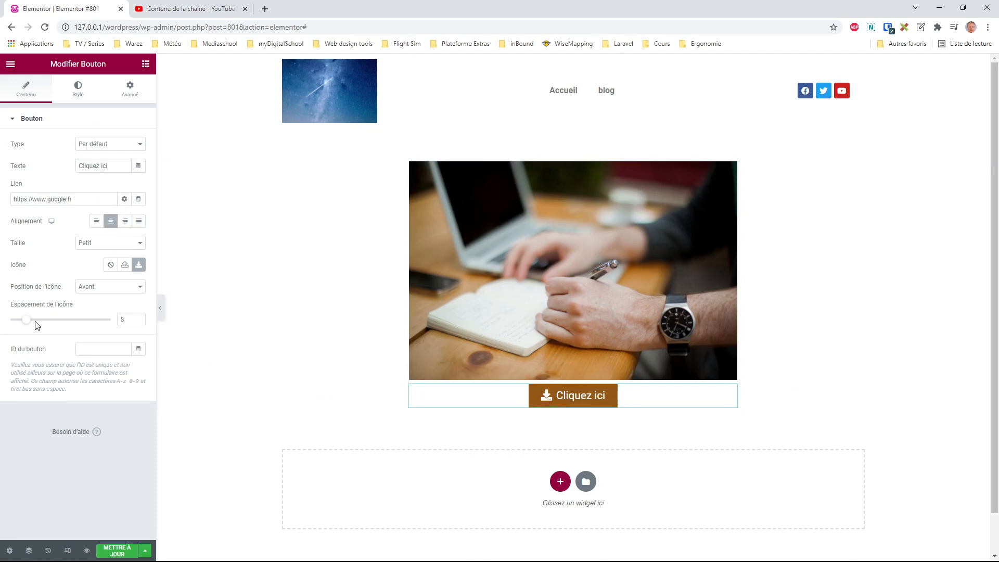
pyautogui.moveTo(28, 321)
pyautogui.mouseDown()
pyautogui.moveTo(69, 321)
pyautogui.moveTo(35, 320)
pyautogui.mouseUp()
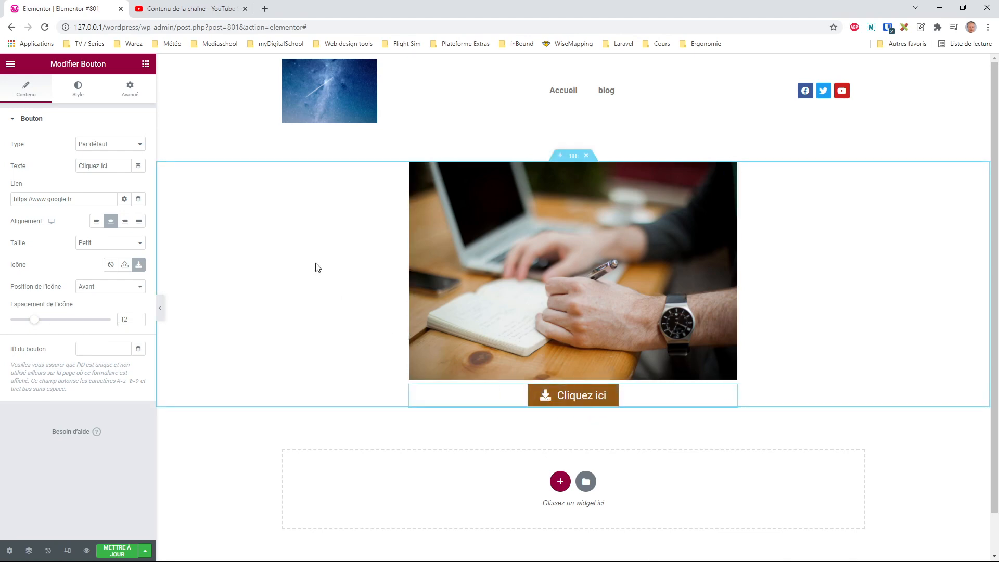
# Set the button's internal padding to 0 on all sides and unlink the four values
pyautogui.click(85, 100)
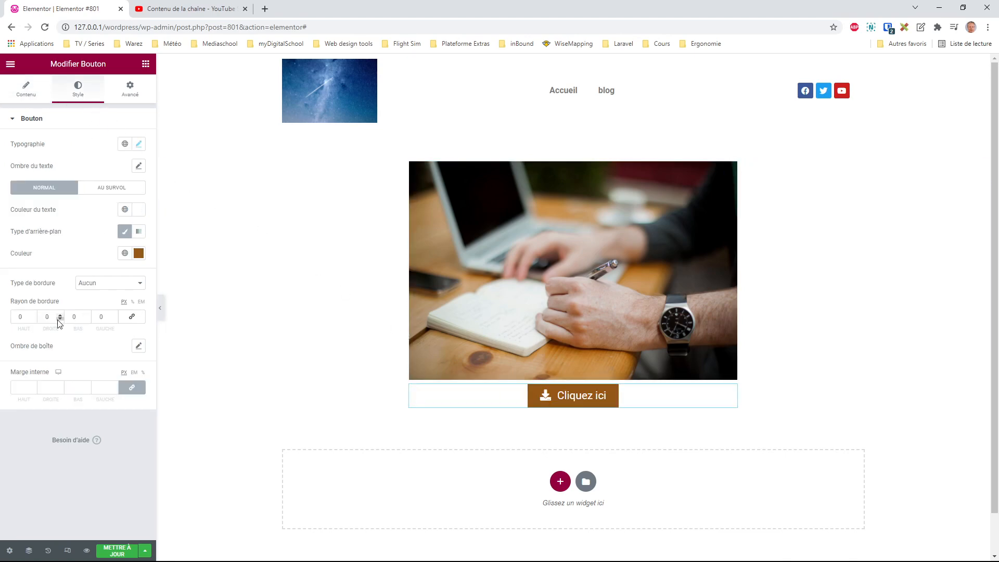
pyautogui.click(20, 389)
pyautogui.write('0')
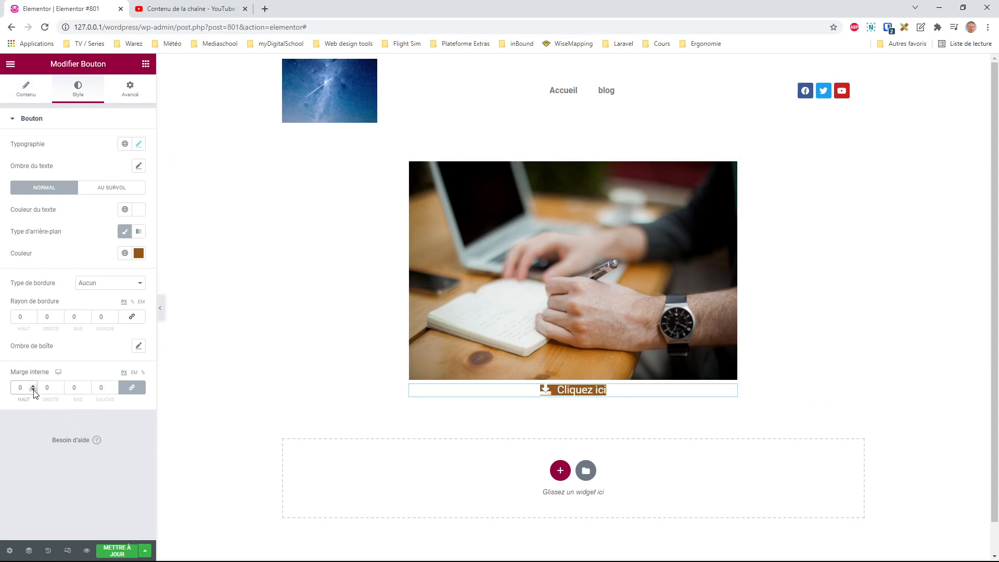
pyautogui.click(127, 385)
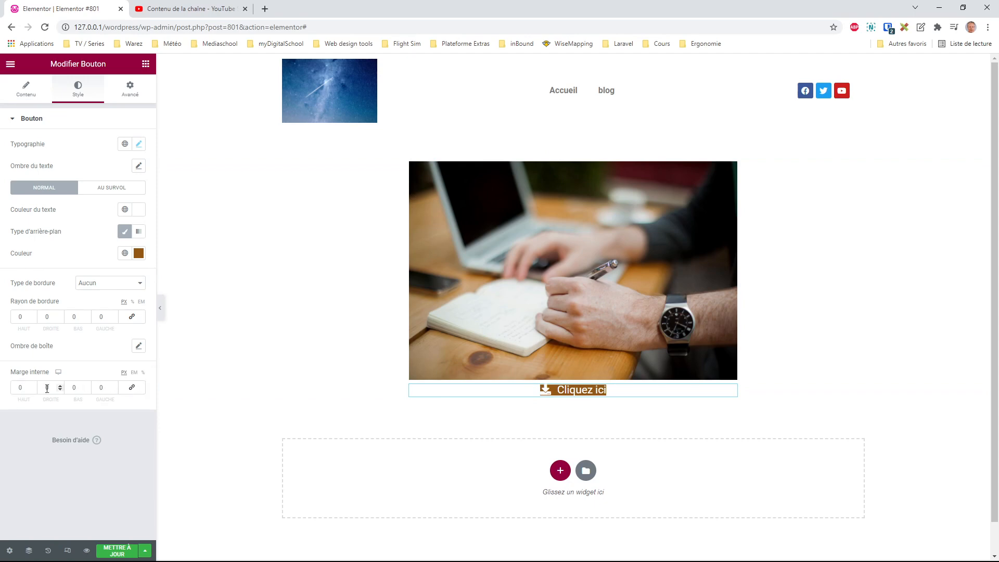
# Set the button's top and bottom internal padding to 8 px
pyautogui.click(32, 386)
pyautogui.click(32, 386)
pyautogui.click(33, 386)
pyautogui.click(32, 386)
pyautogui.click(32, 386)
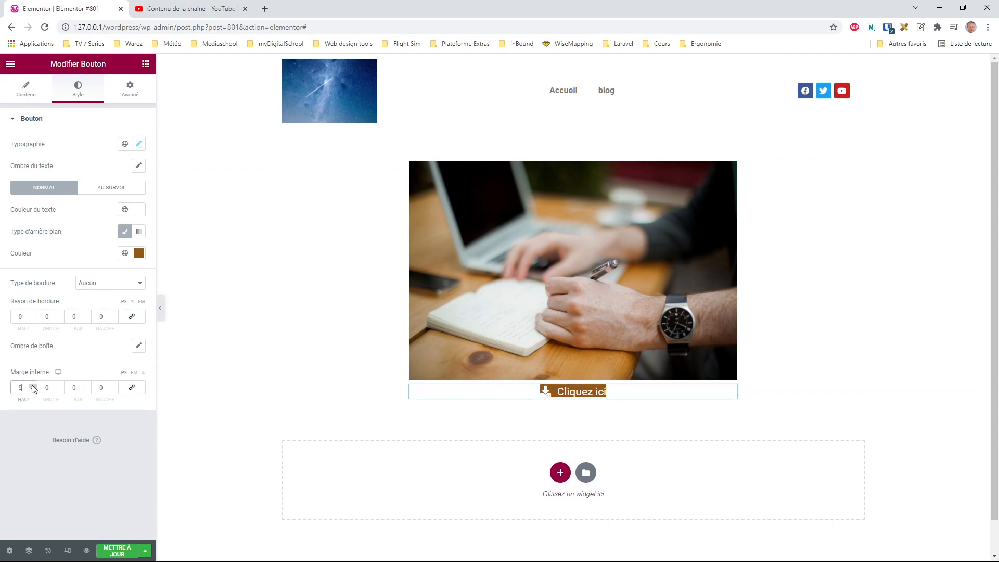
pyautogui.click(32, 386)
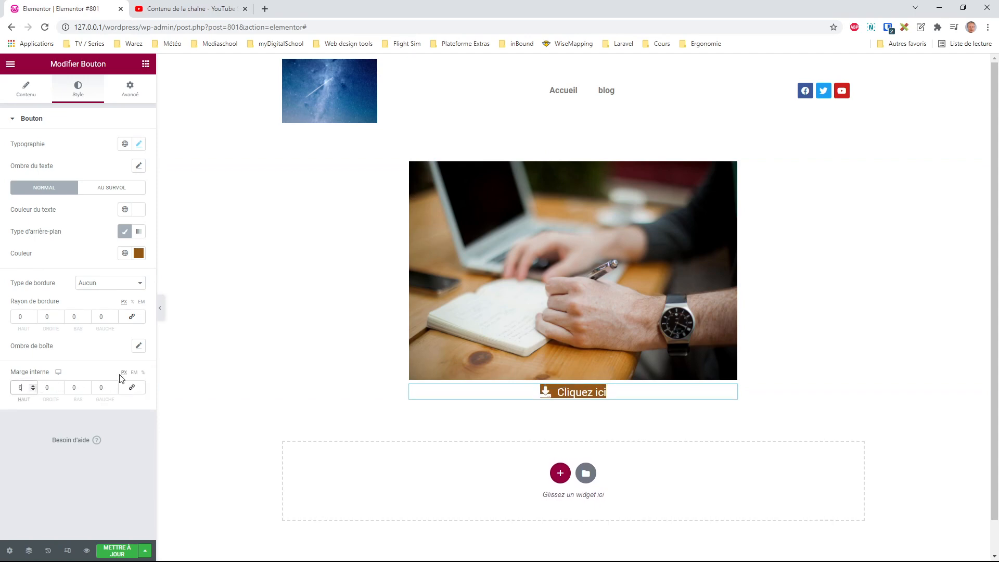
pyautogui.click(32, 386)
pyautogui.click(33, 386)
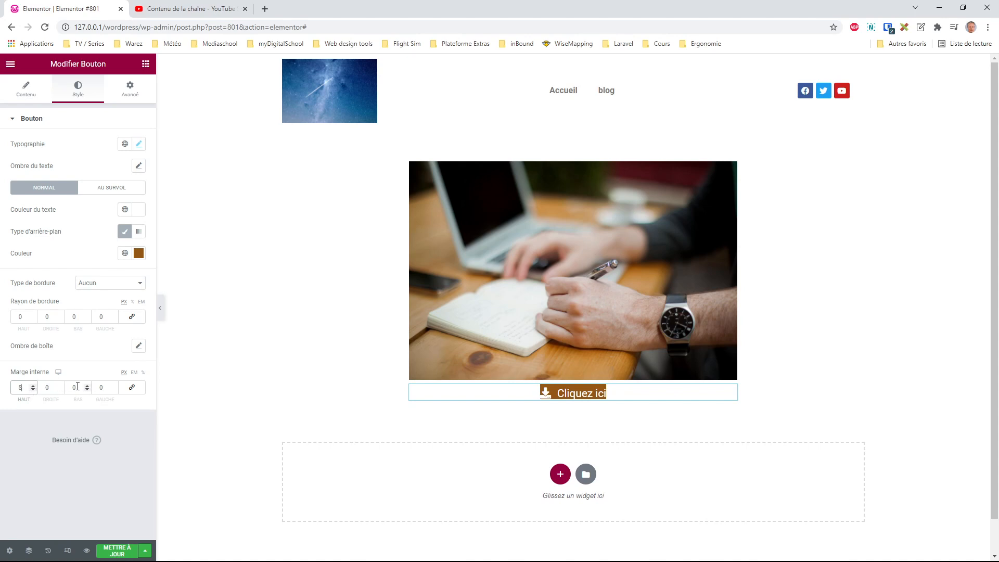
pyautogui.doubleClick(78, 386)
# Set the button's right and left internal padding to 16 px
pyautogui.click(52, 388)
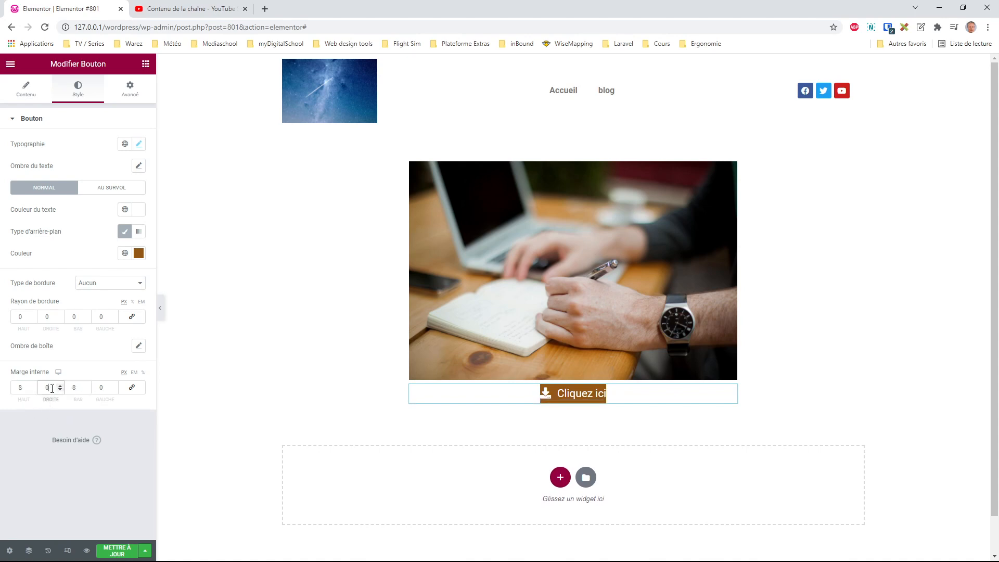
pyautogui.write('16')
pyautogui.doubleClick(100, 387)
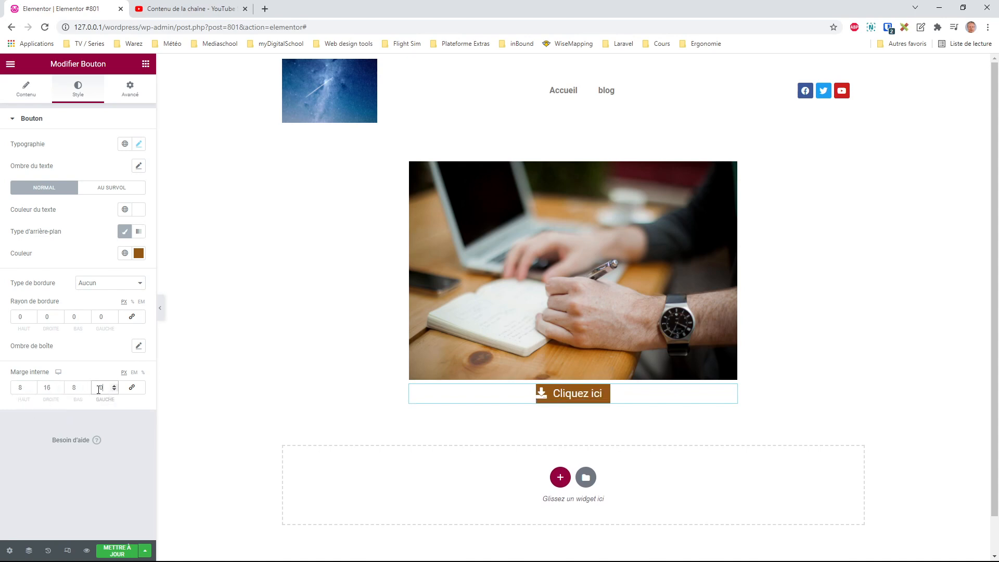
pyautogui.write('16')
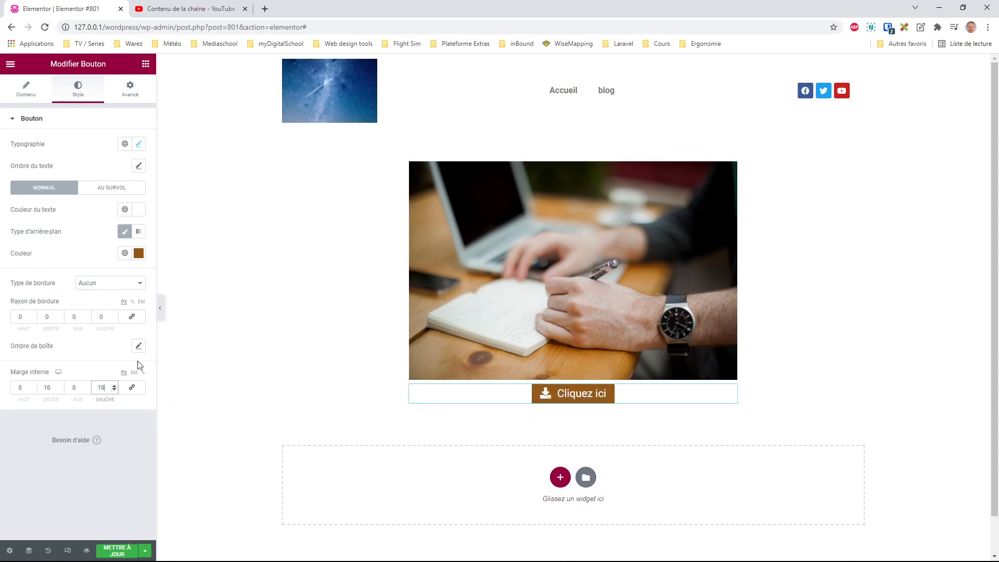
# Give the button a box shadow with horizontal offset 3 and vertical offset 5, and preview the page at full width
pyautogui.click(139, 346)
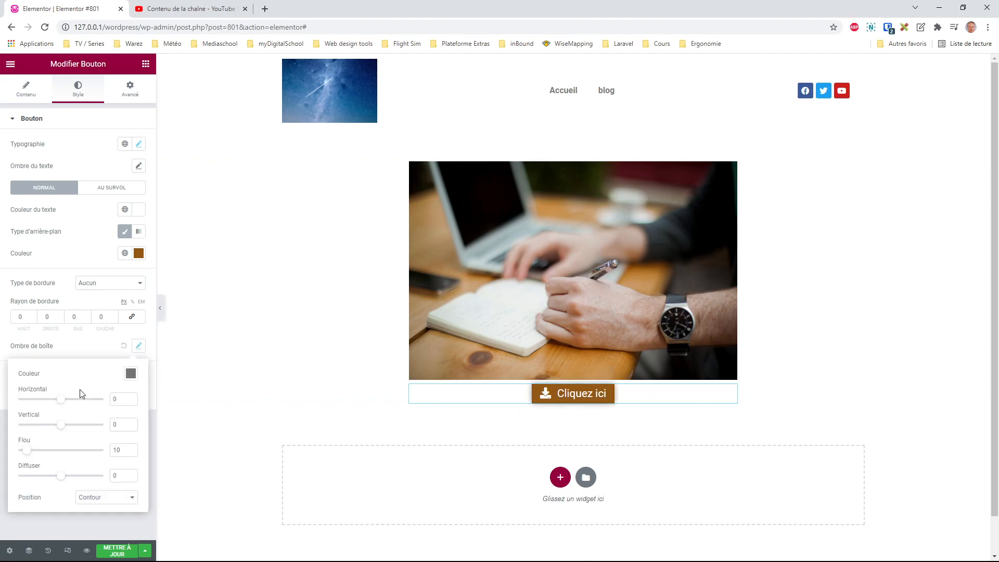
pyautogui.click(131, 398)
pyautogui.click(131, 424)
pyautogui.click(131, 423)
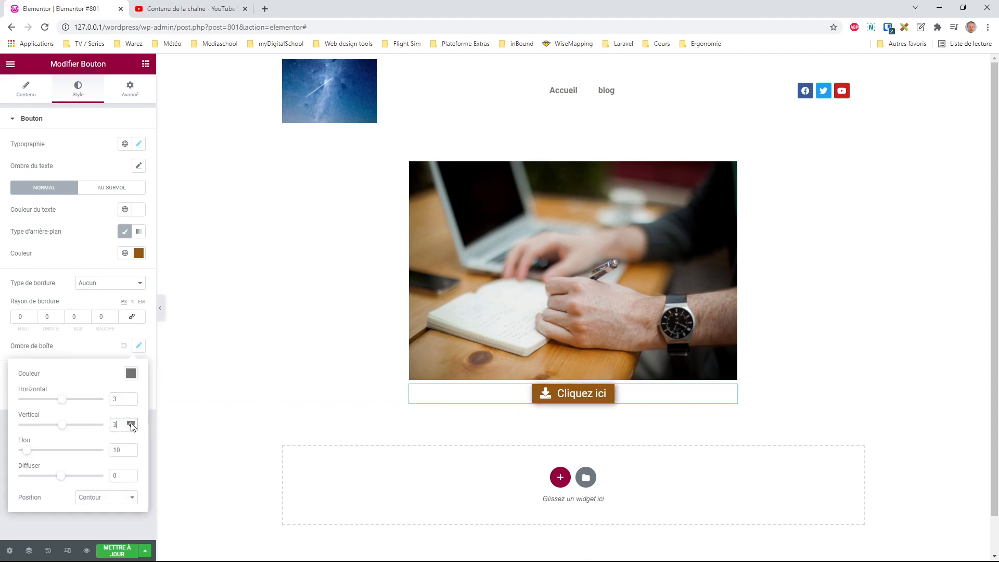
pyautogui.click(131, 423)
pyautogui.click(131, 424)
pyautogui.click(131, 423)
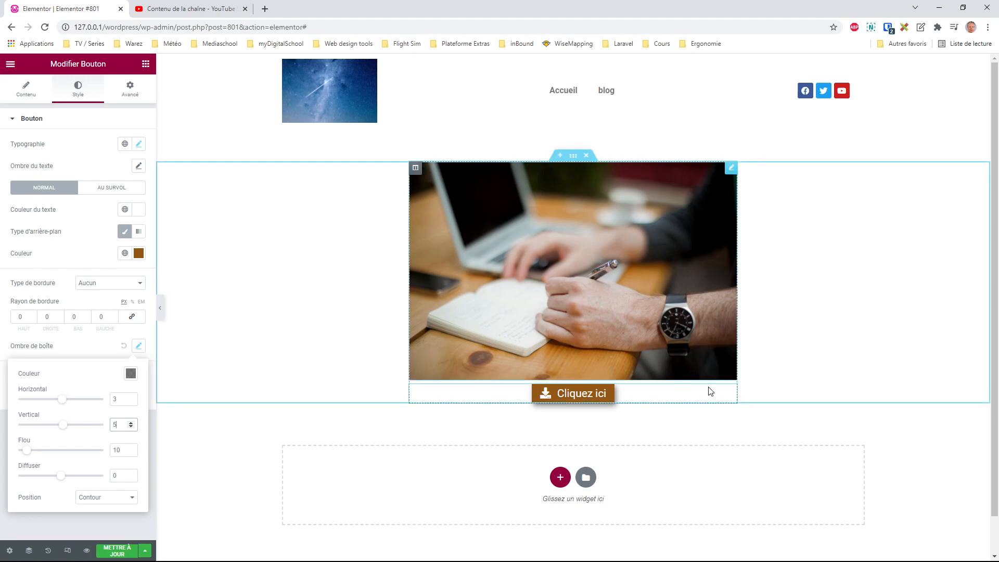
pyautogui.click(161, 310)
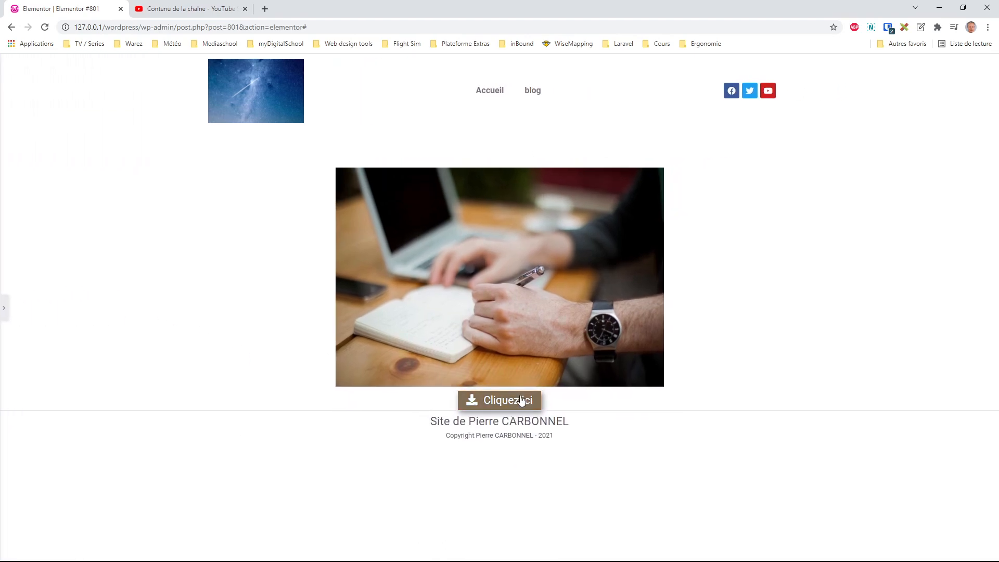
pyautogui.click(3, 308)
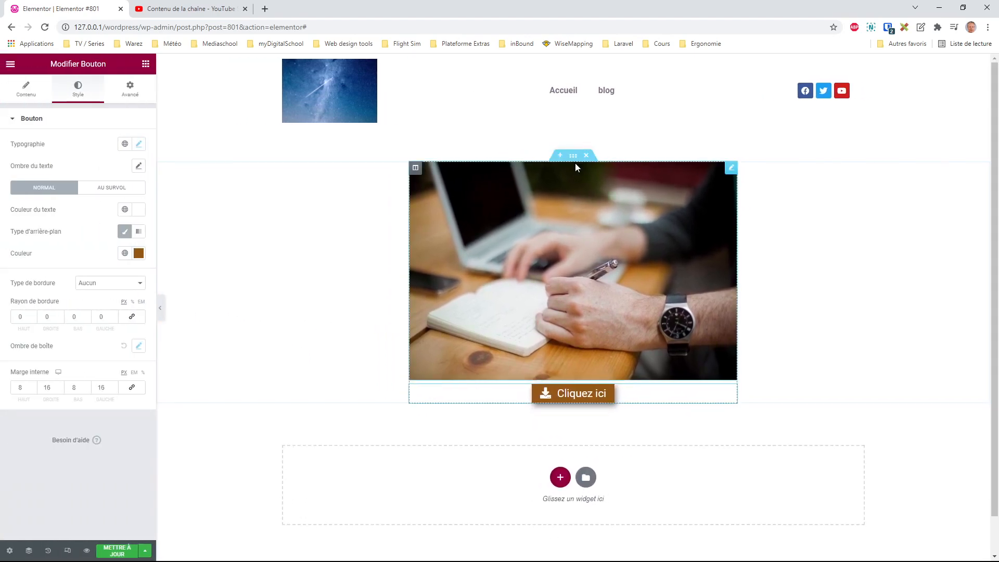
# Set the bottom margin of the section holding the image and button to 5, and preview the page at full width
pyautogui.click(573, 155)
pyautogui.click(127, 91)
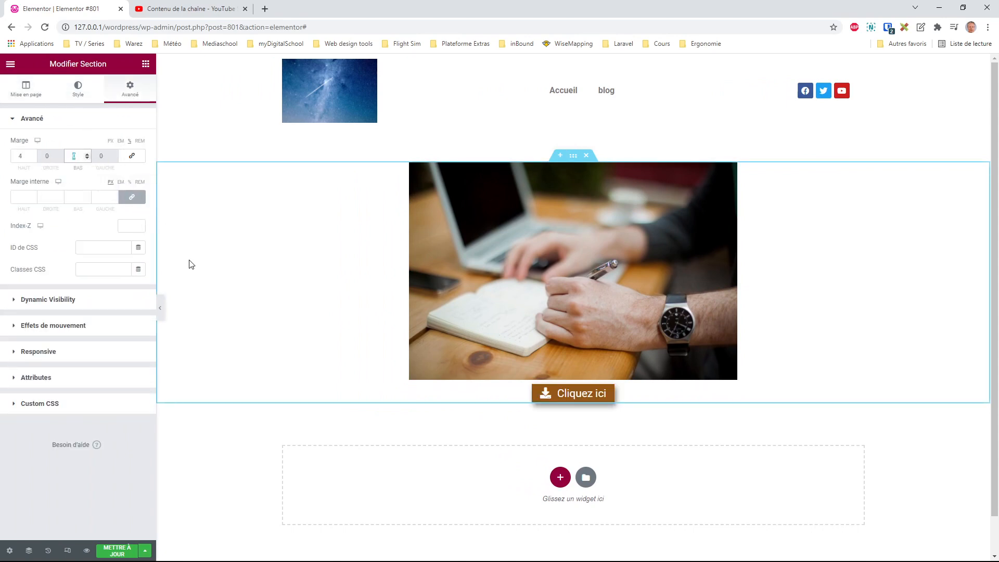
pyautogui.write('5')
pyautogui.click(160, 310)
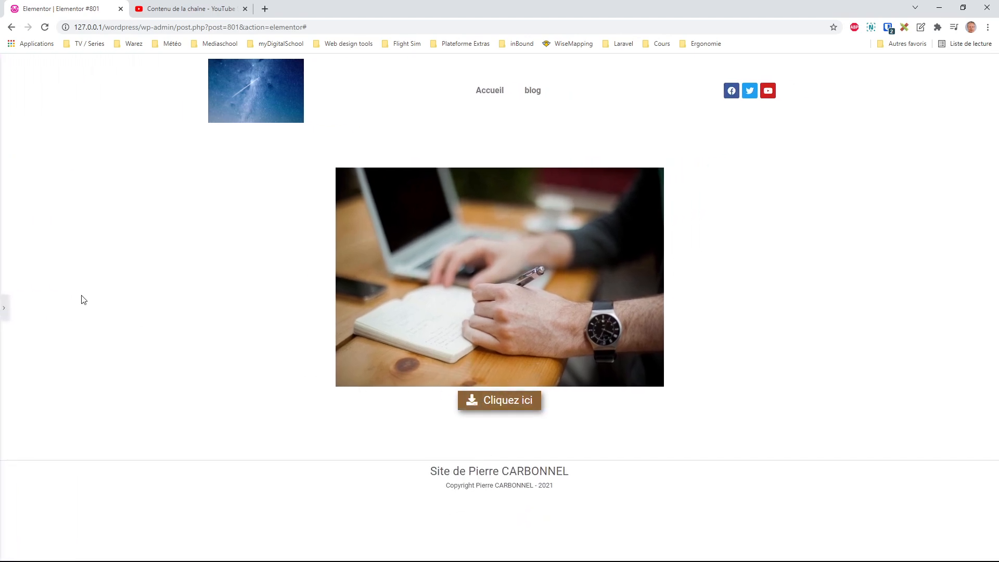
pyautogui.click(5, 308)
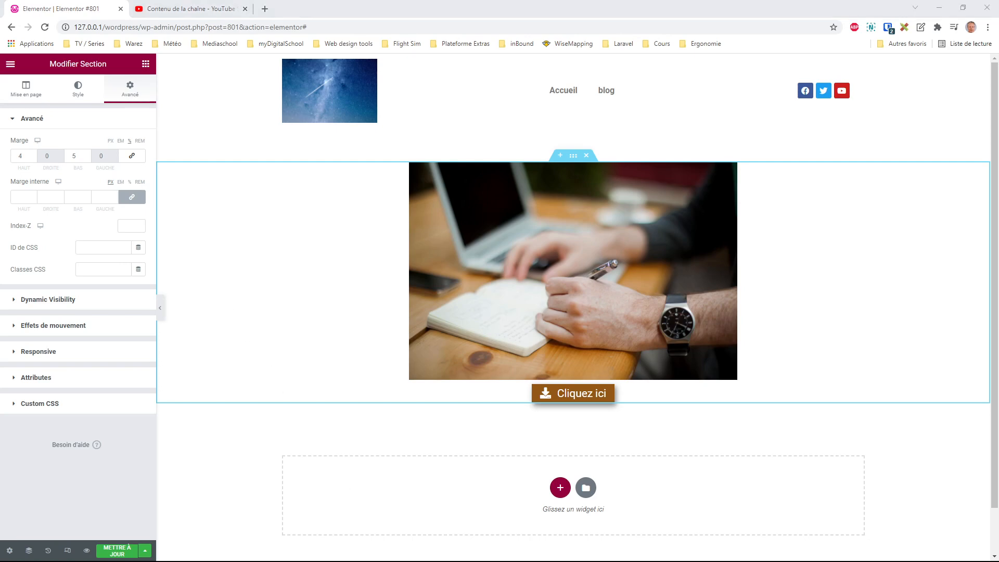
pyautogui.click(671, 499)
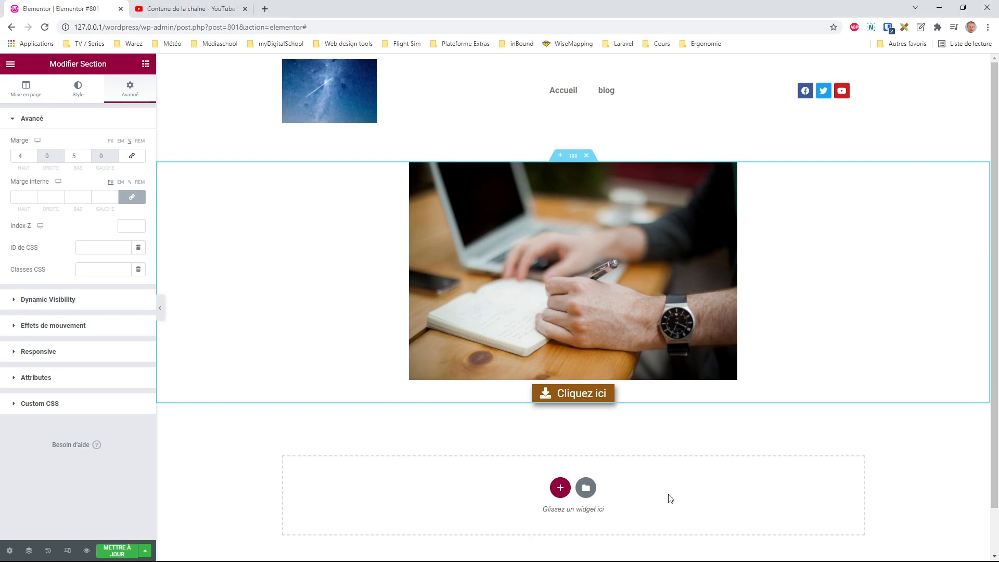